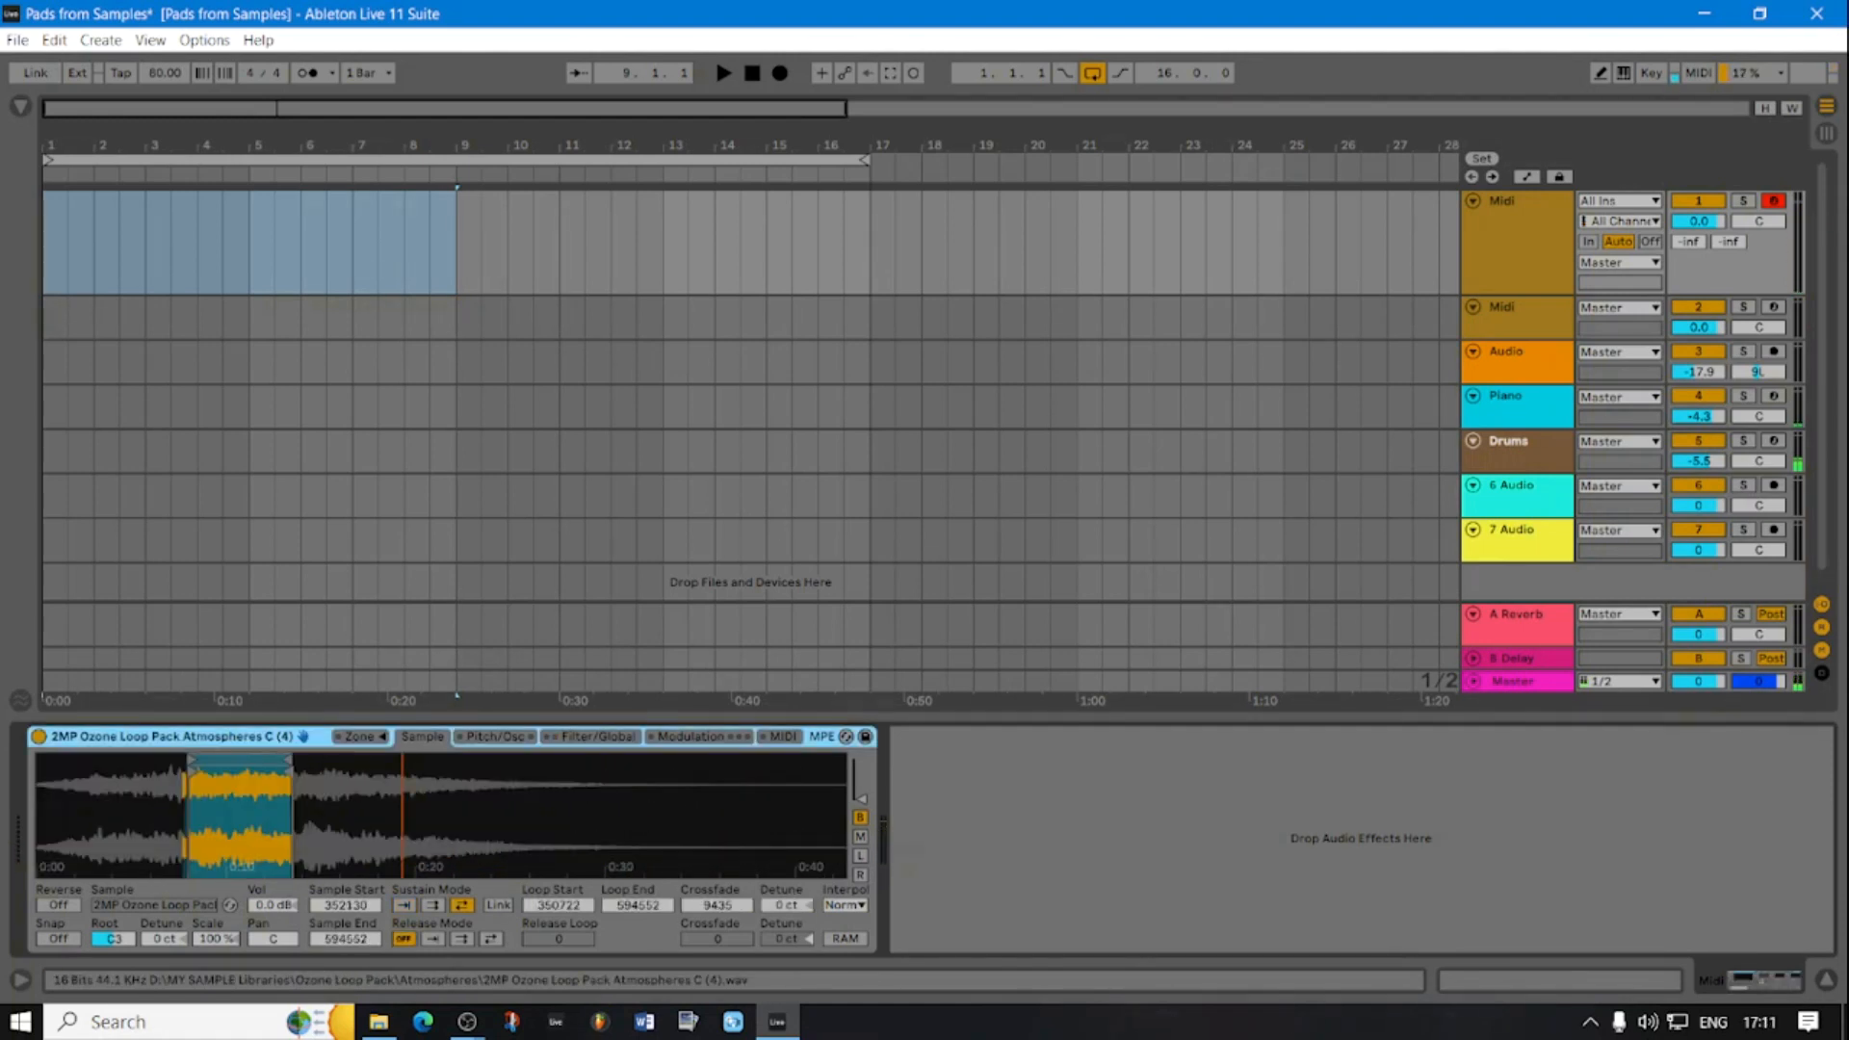
- Zoom into the sample's loop region, move the sample start to 354463 and set the loop crossfade to 10245
left_click_drag(190, 819, 190, 871)
left_click_drag(70, 770, 77, 770)
left_click_drag(716, 905, 716, 896)
left_click(462, 906)
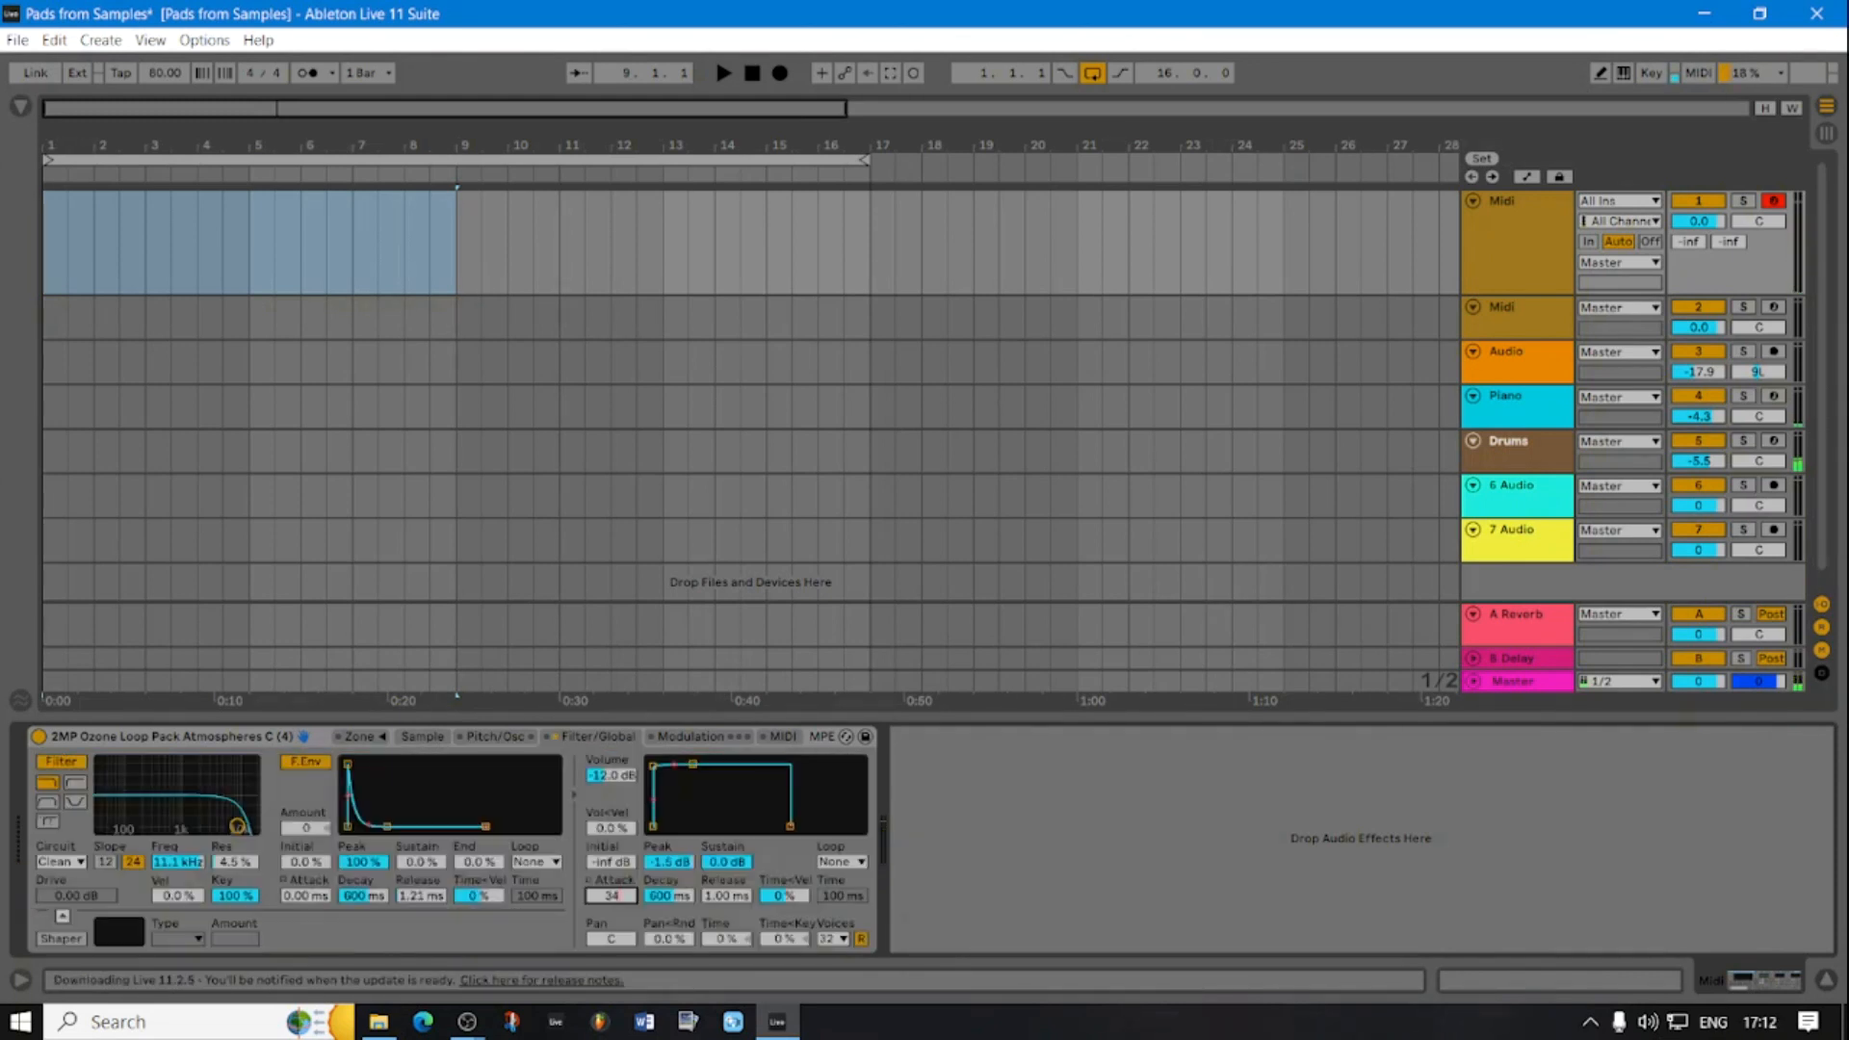
- Set the Sampler volume envelope's attack to 346 ms and its release to 2100 ms
type("6")
key("Return")
left_click_drag(790, 825, 834, 826)
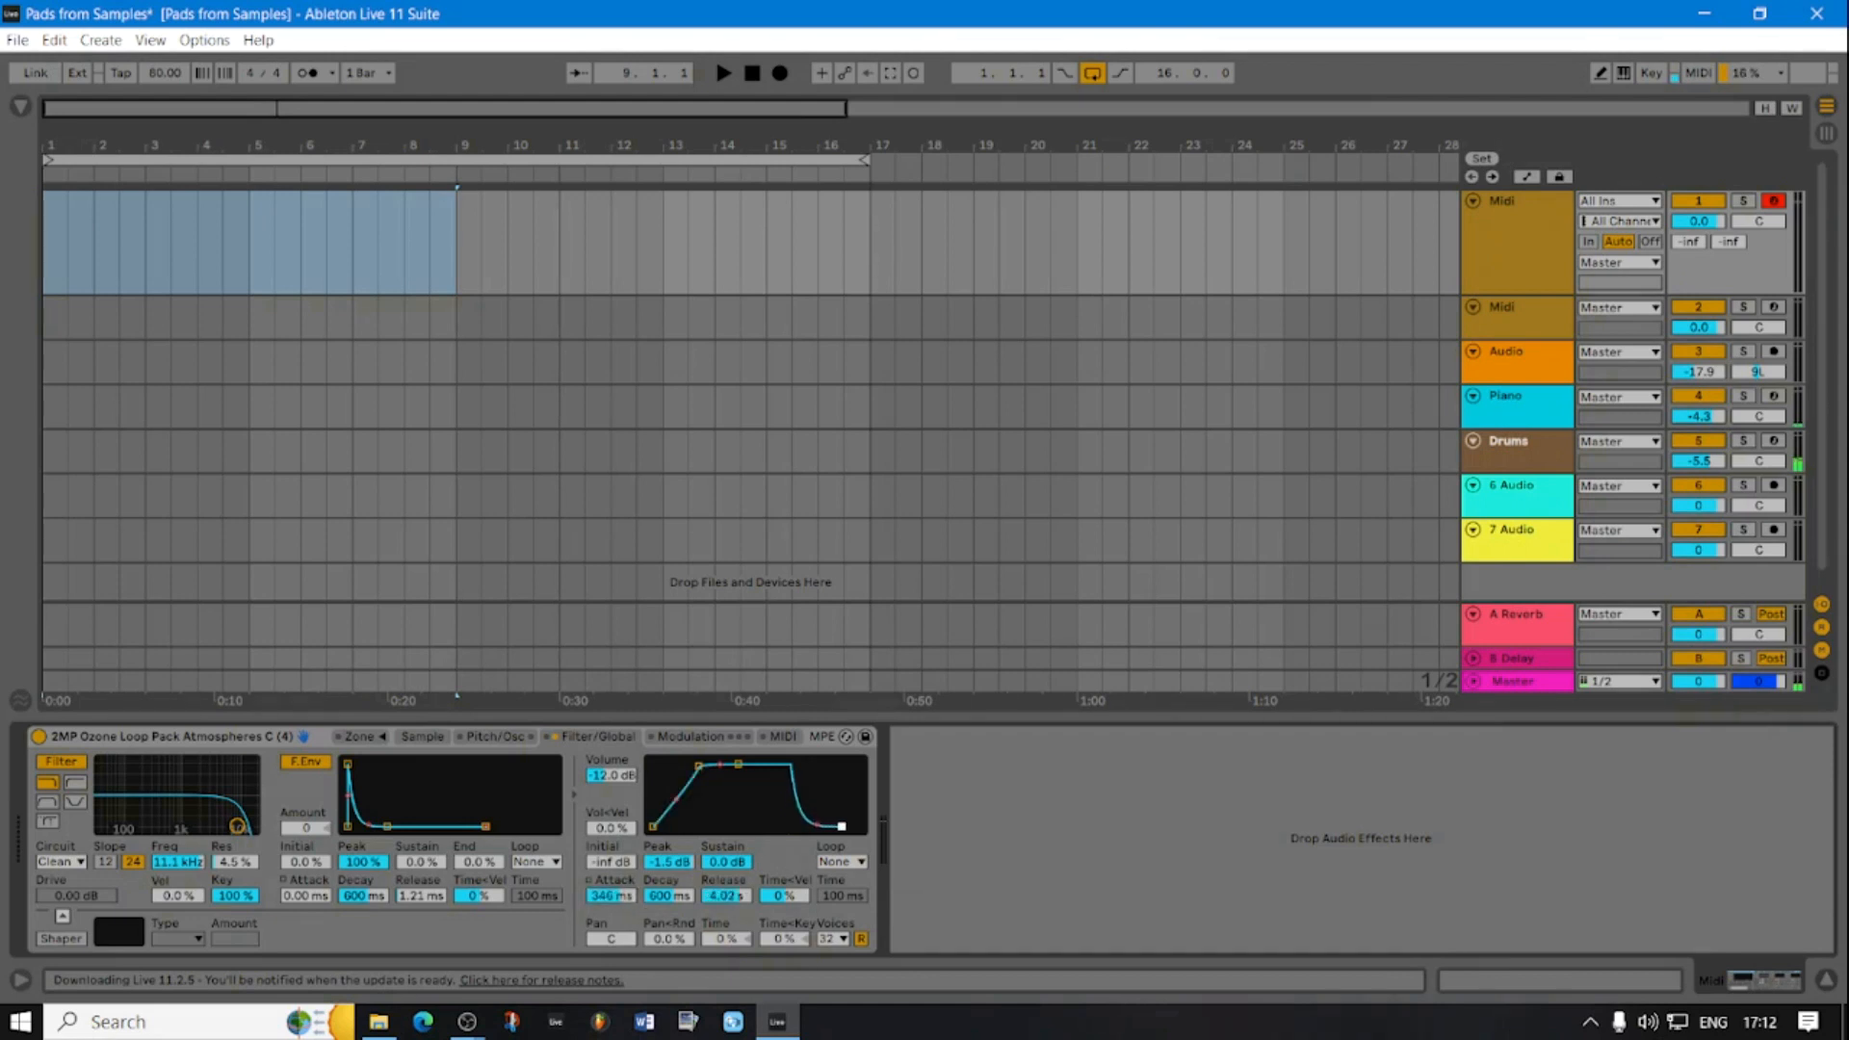
type("2100")
key("Return")
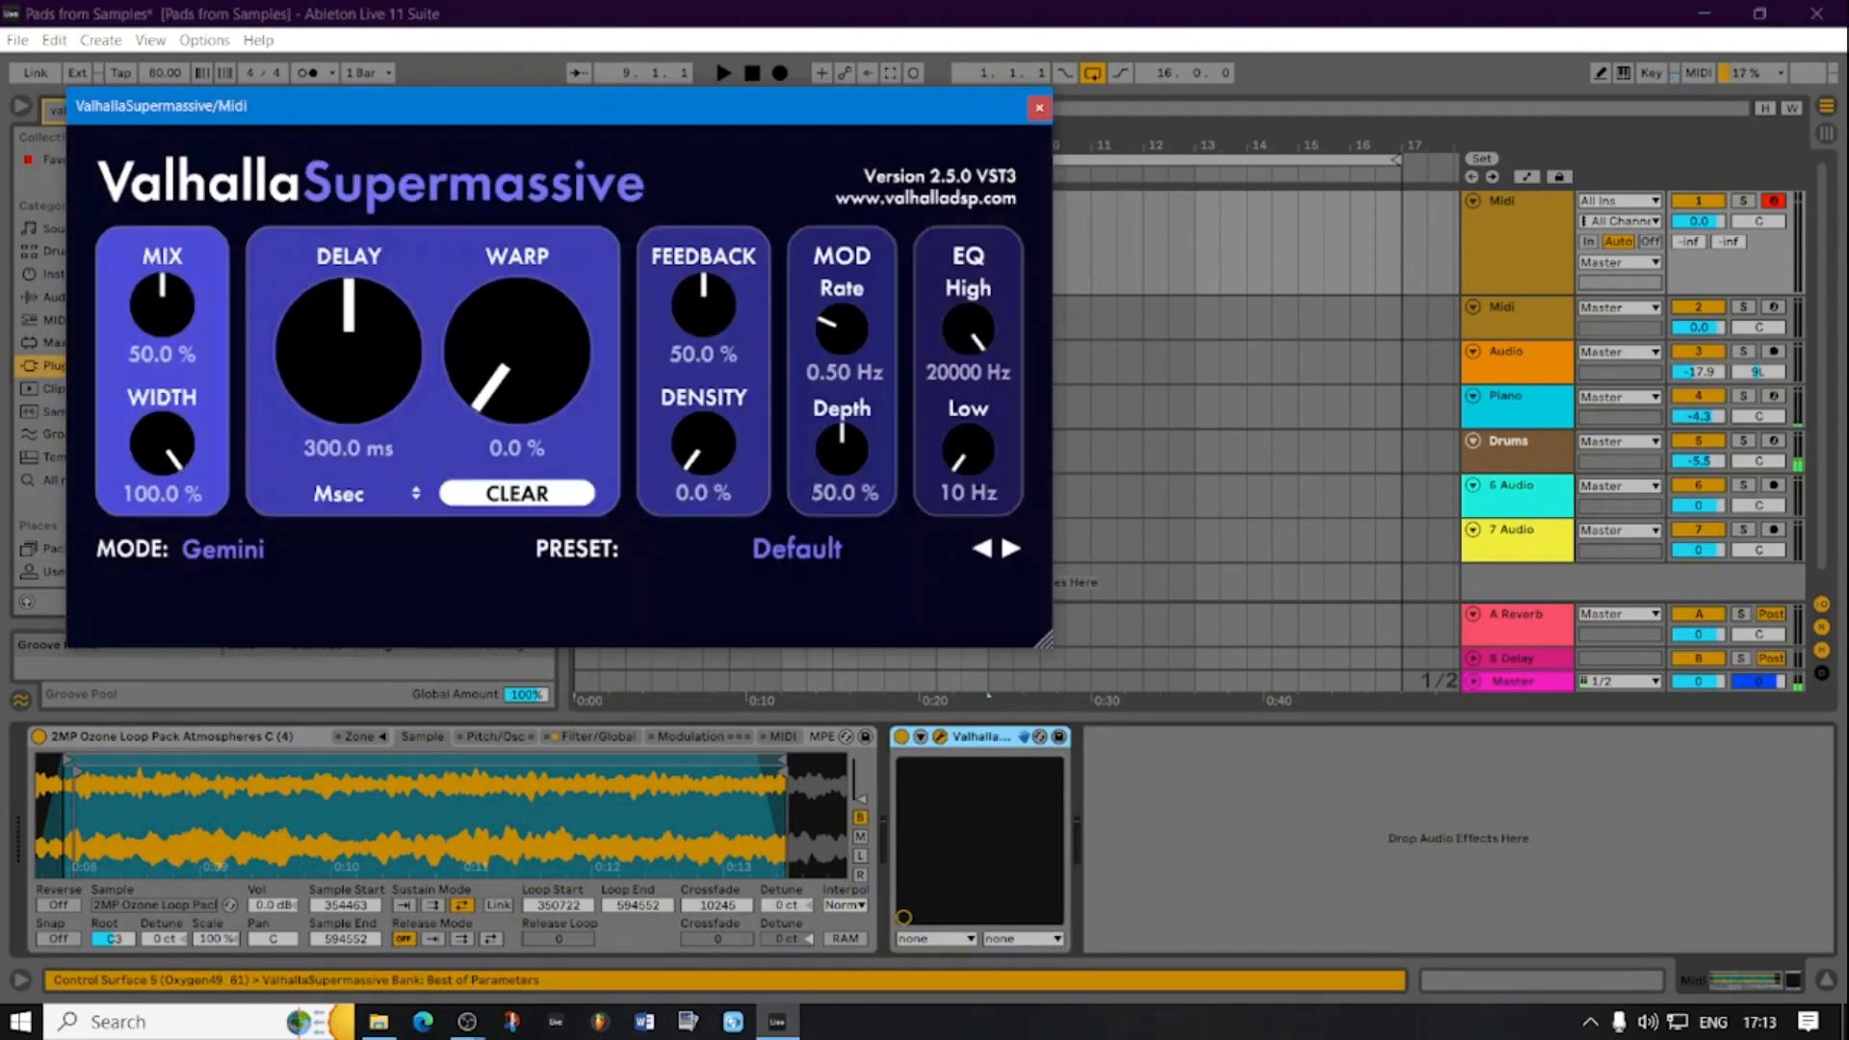
- Load the DarkMatter preset from the Z-Massive reverbs in ValhallaSupermassive and adjust its high EQ frequency
left_click_drag(481, 105, 700, 104)
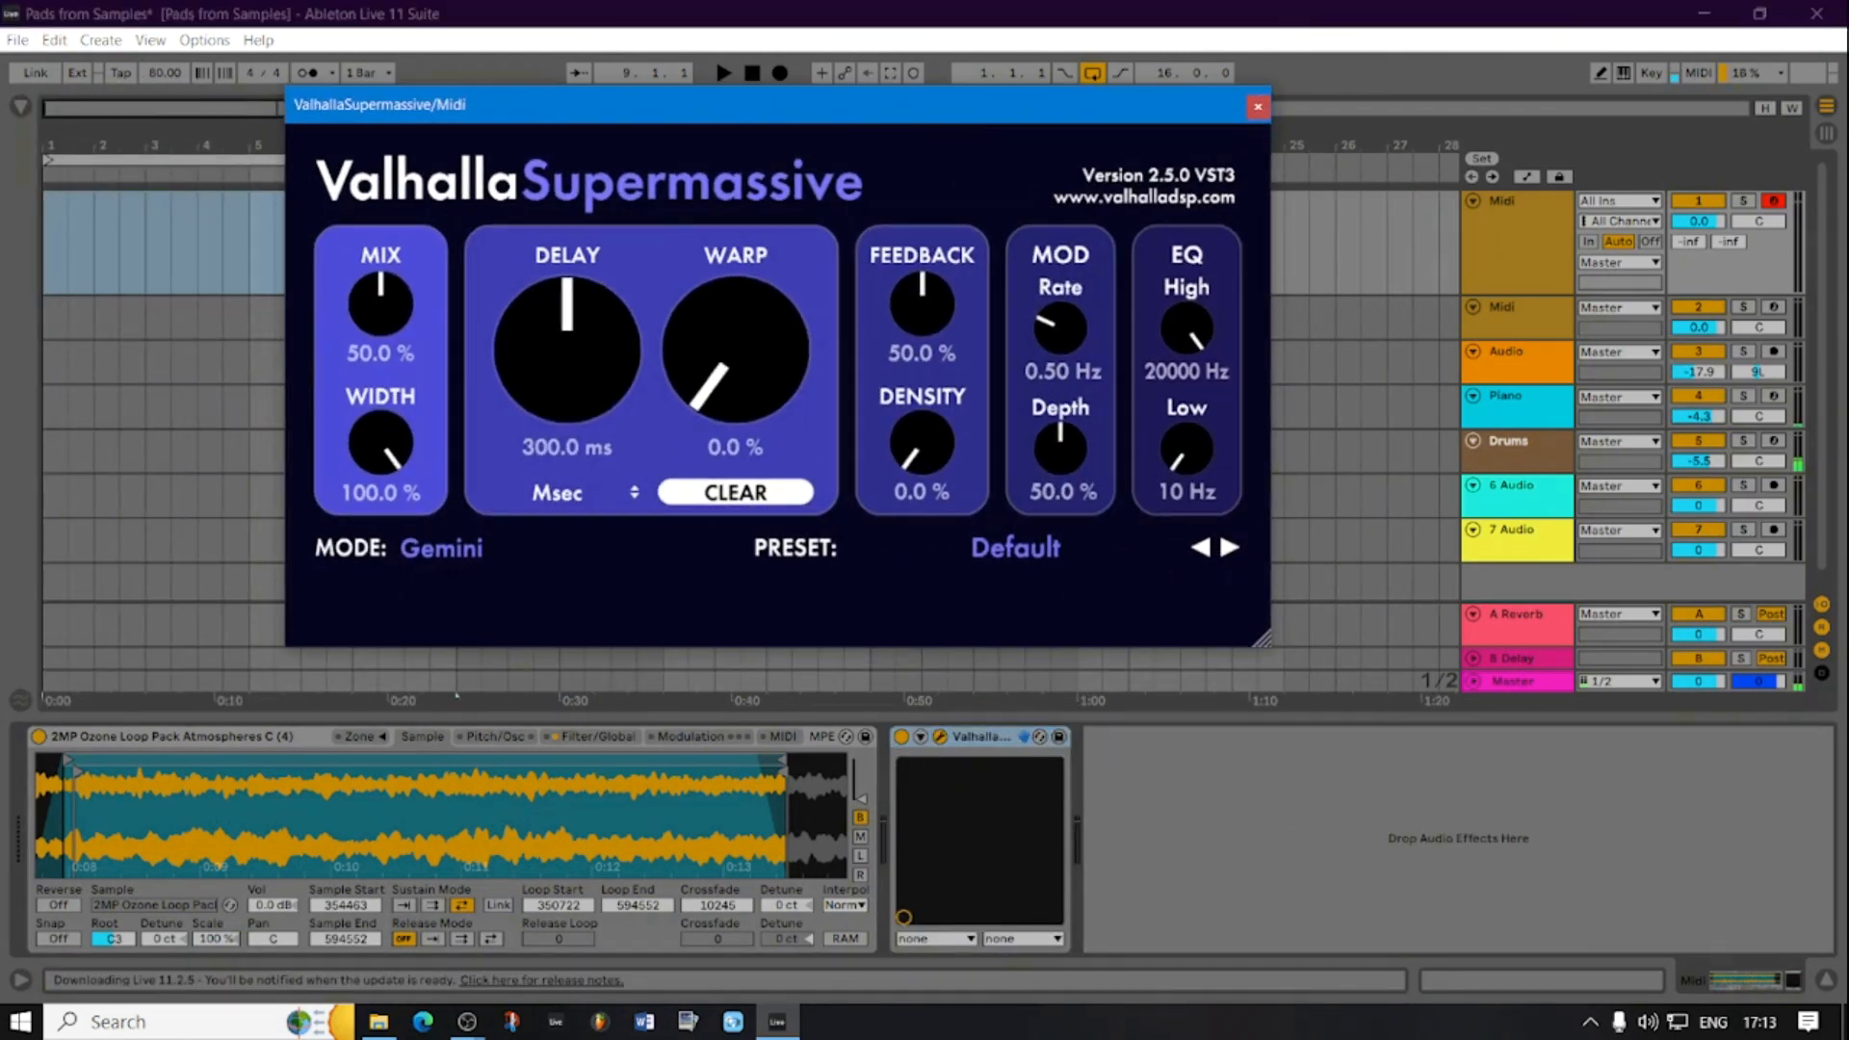
left_click(1016, 547)
mouse_move(914, 866)
mouse_move(1184, 866)
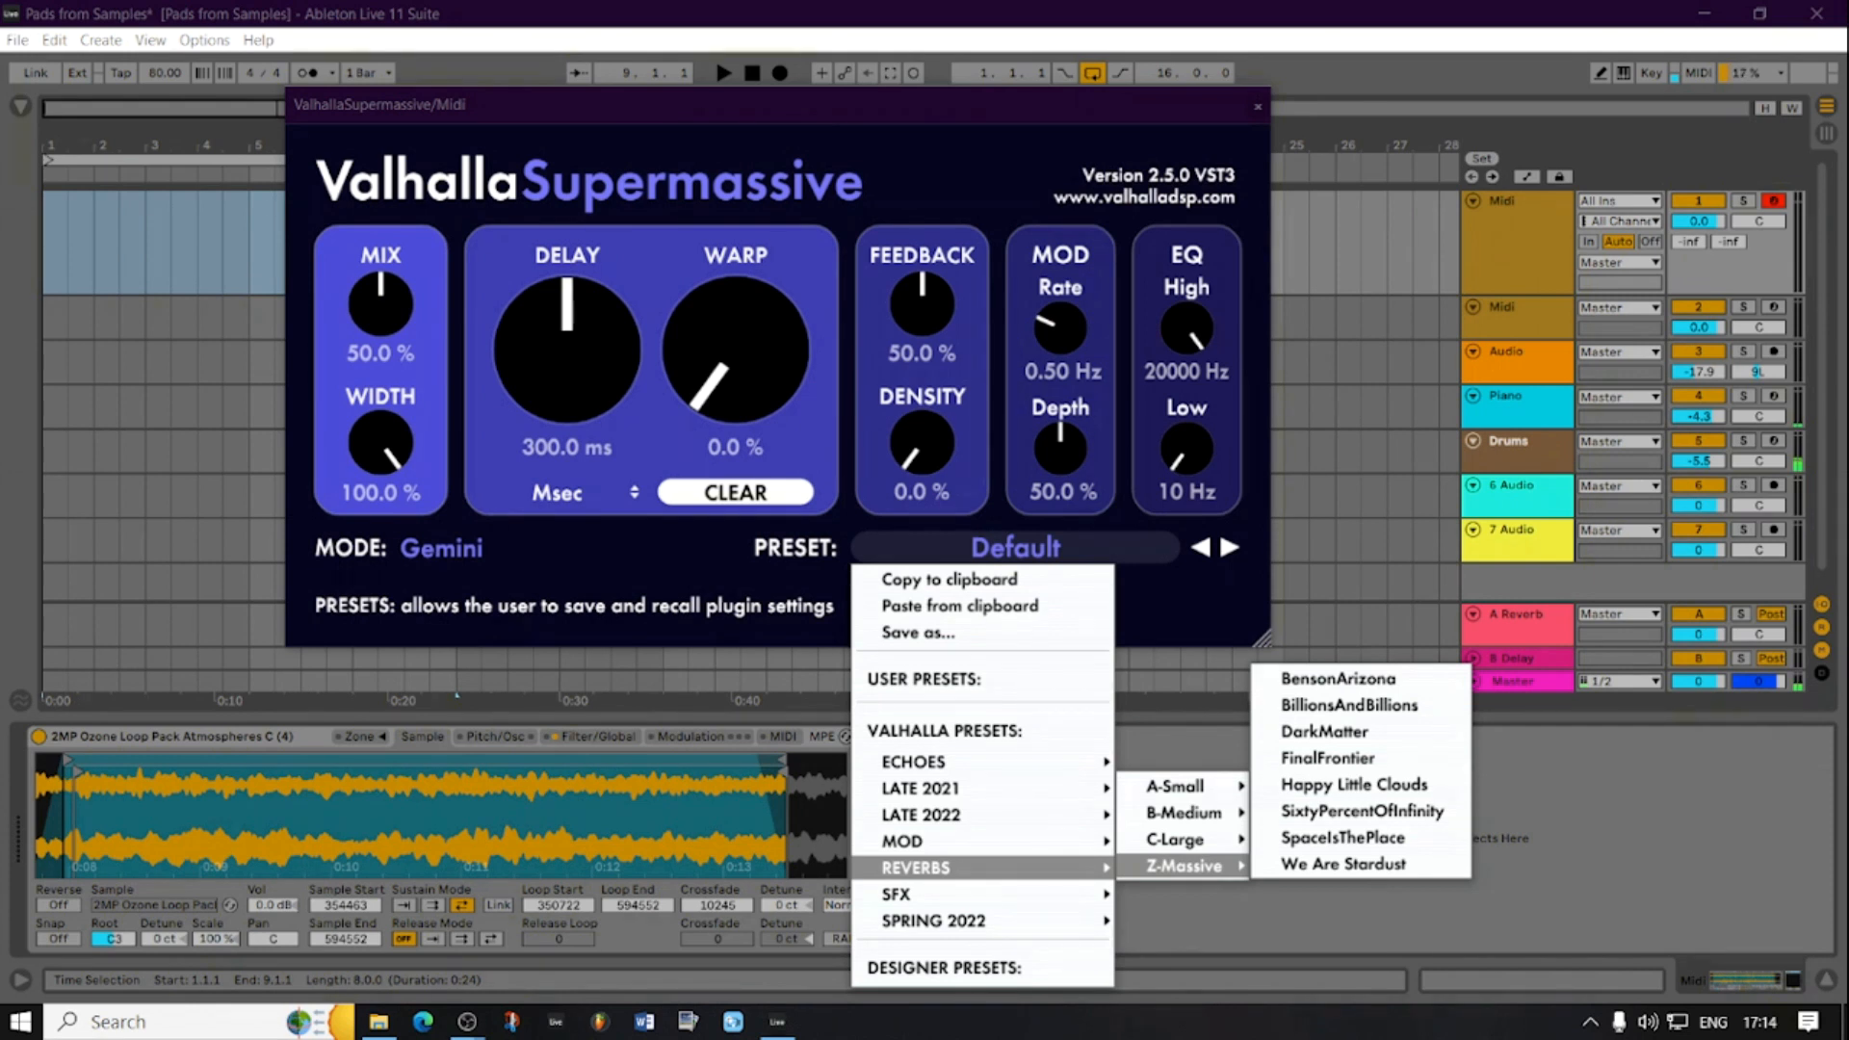
left_click(1324, 731)
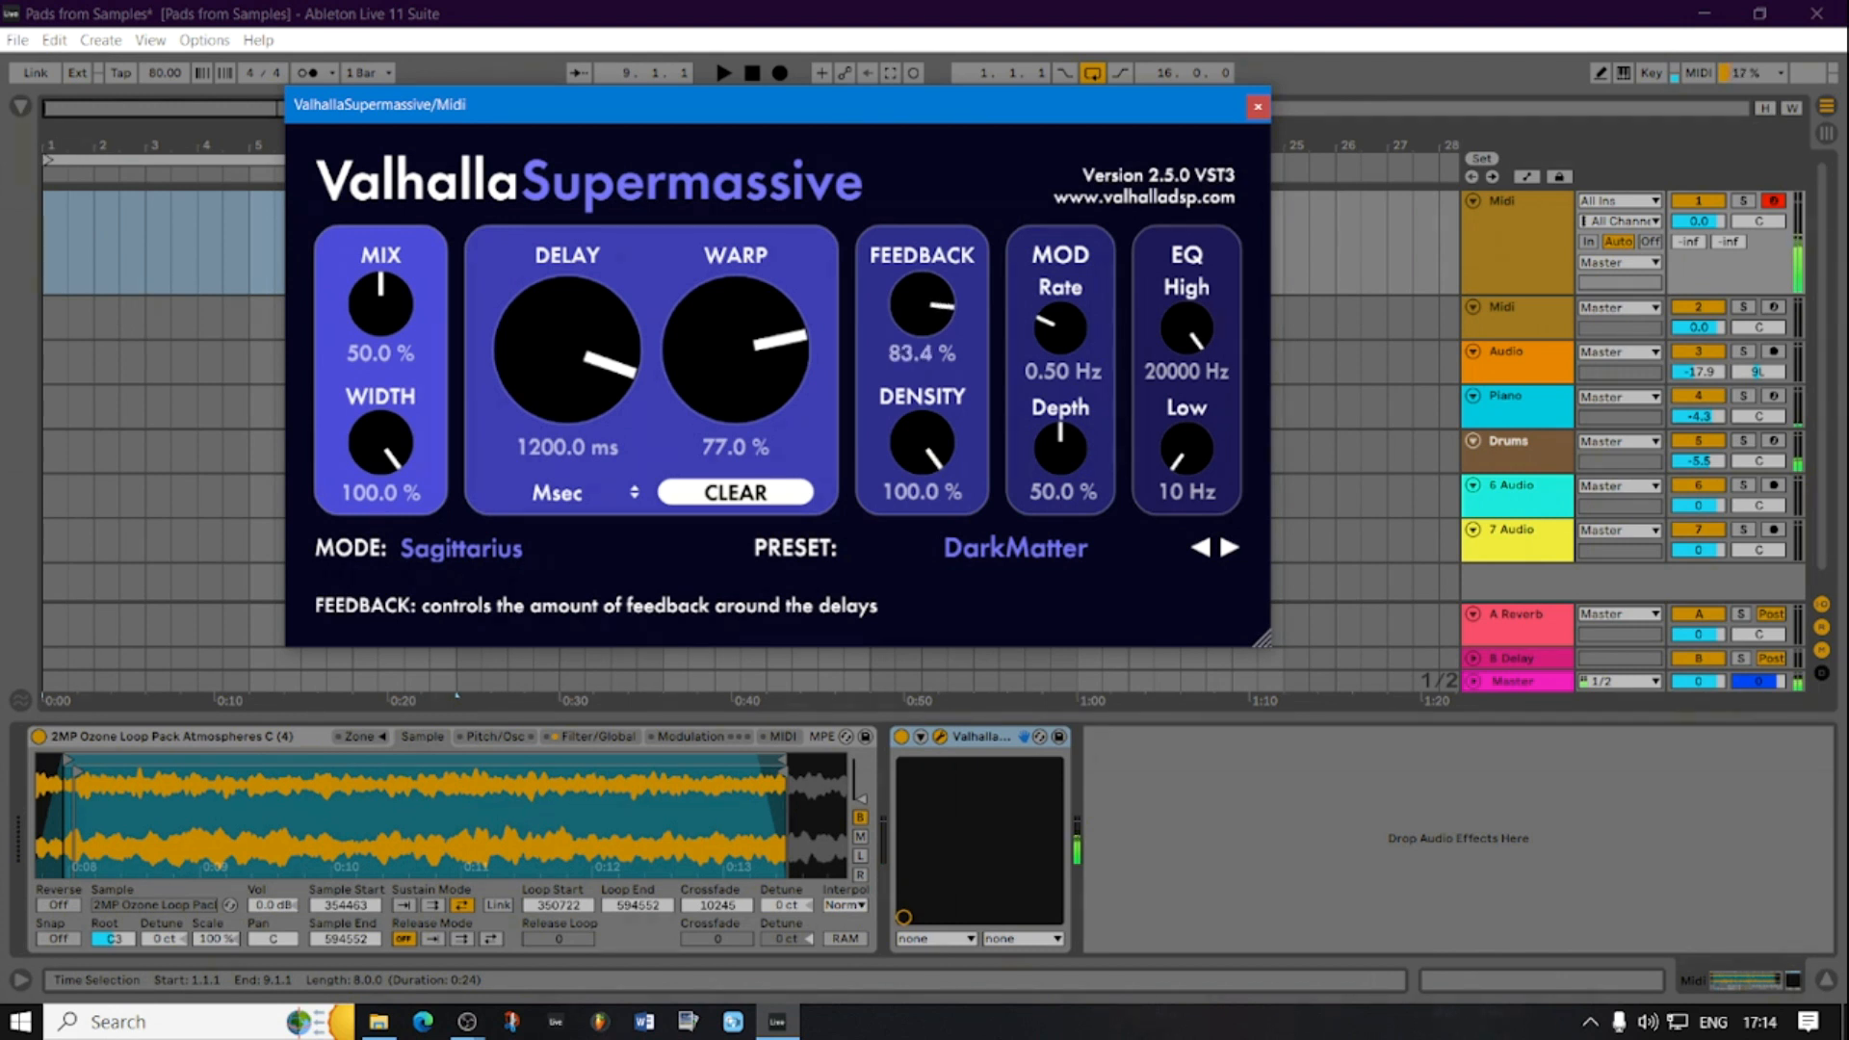
left_click_drag(1186, 328, 1187, 348)
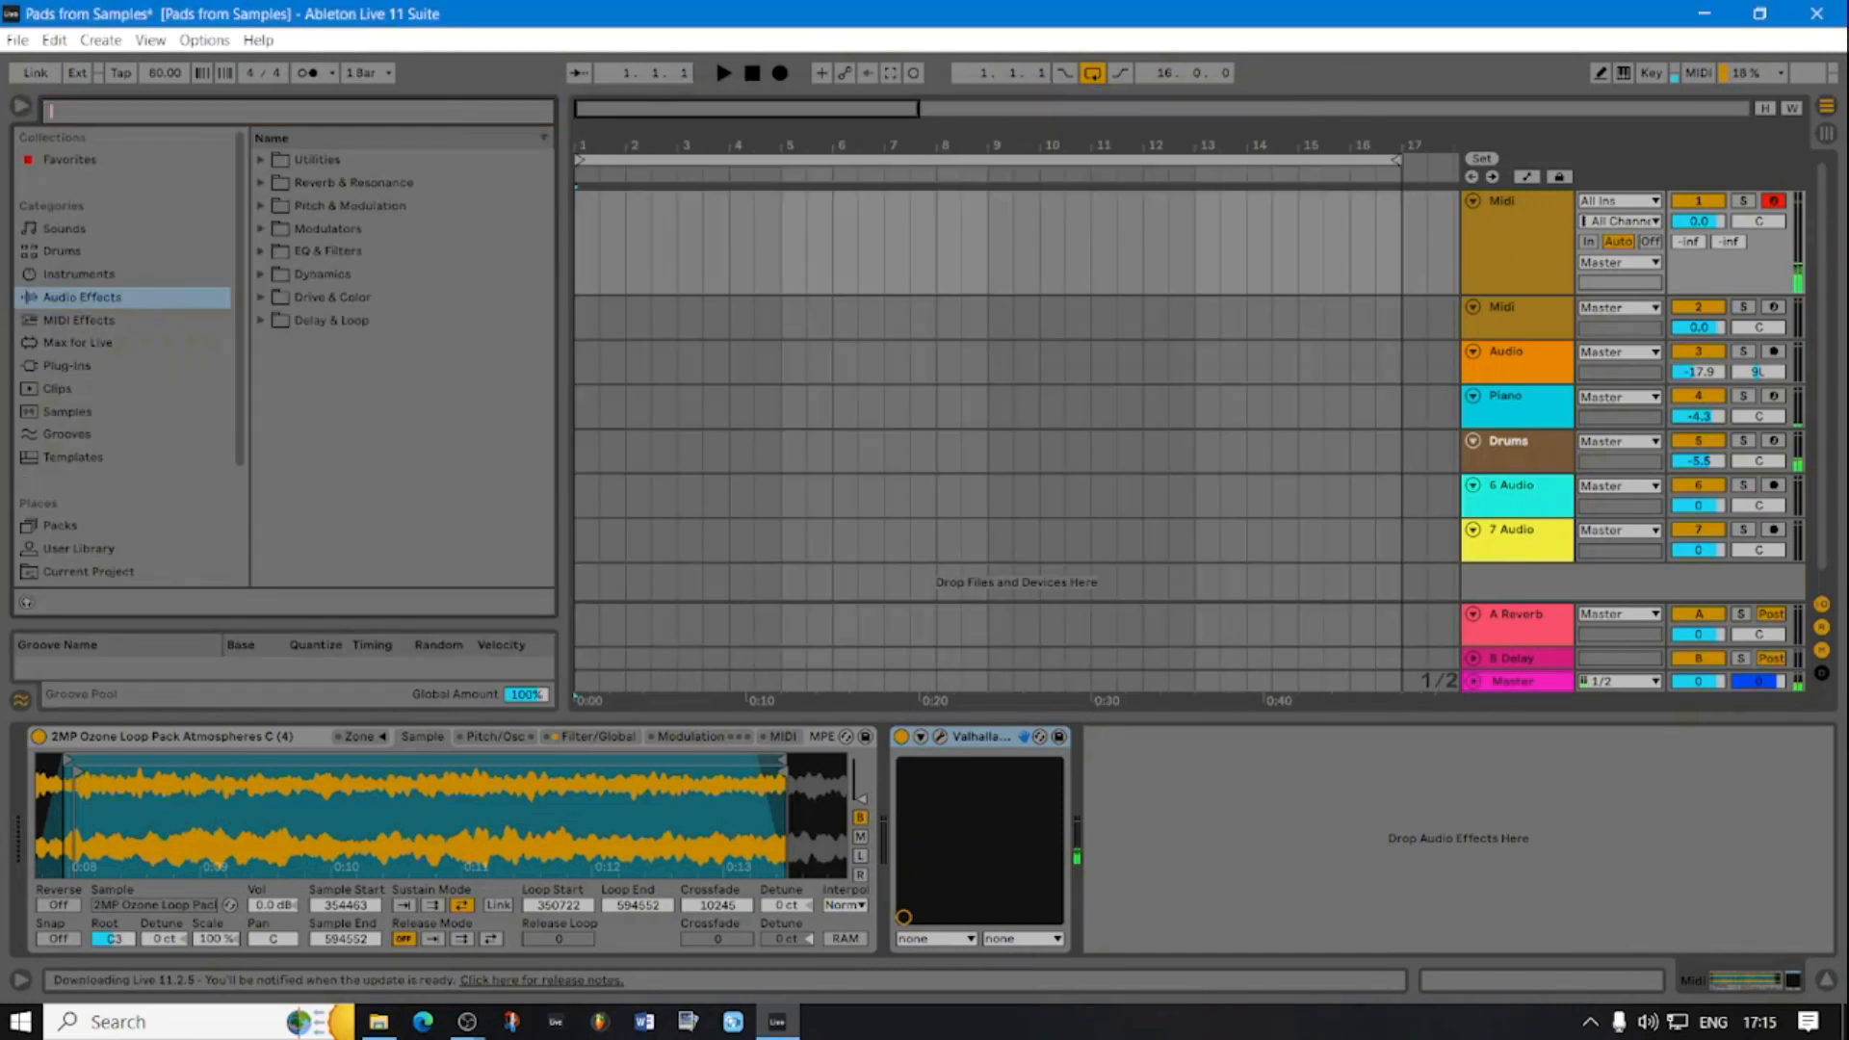
- Add the EQ Eight preset Pad EQ after the reverb on the first MIDI track and hide the browser
left_click(261, 251)
left_click(277, 298)
left_click(355, 434)
left_click_drag(356, 435, 1252, 837)
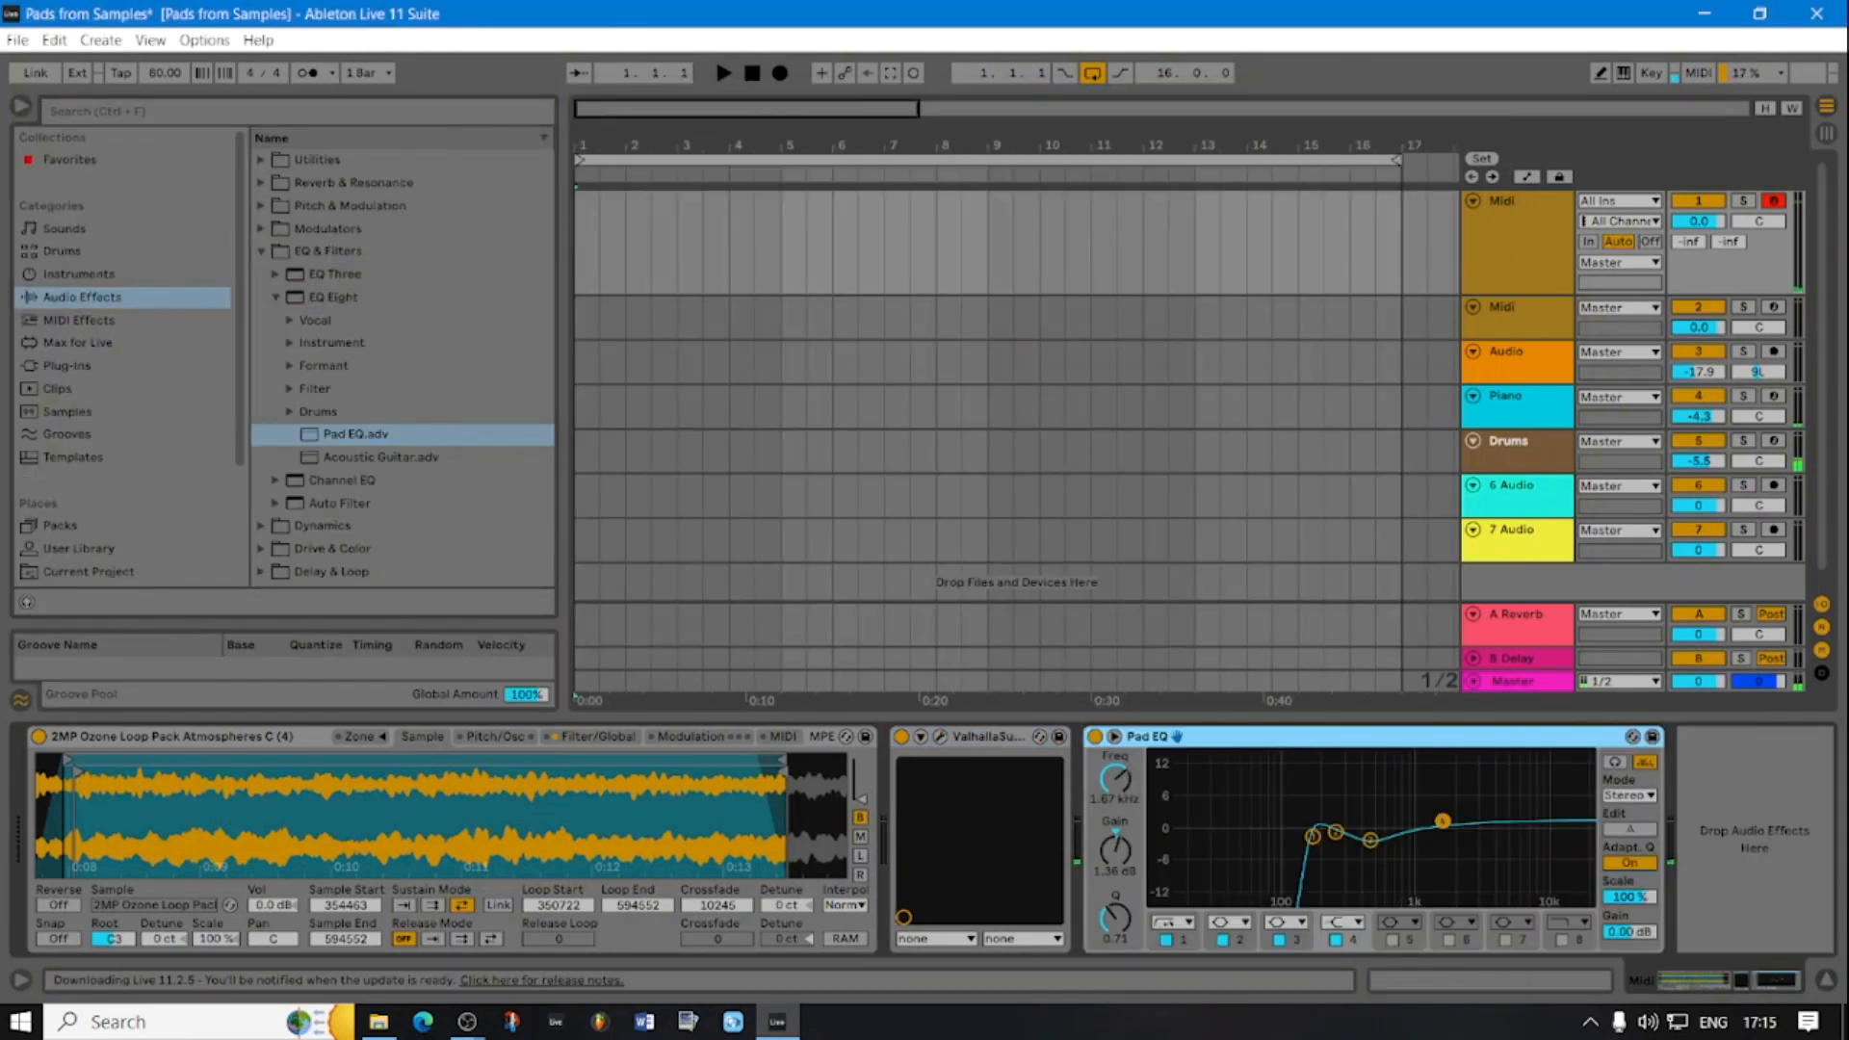
key("ctrl+alt+b")
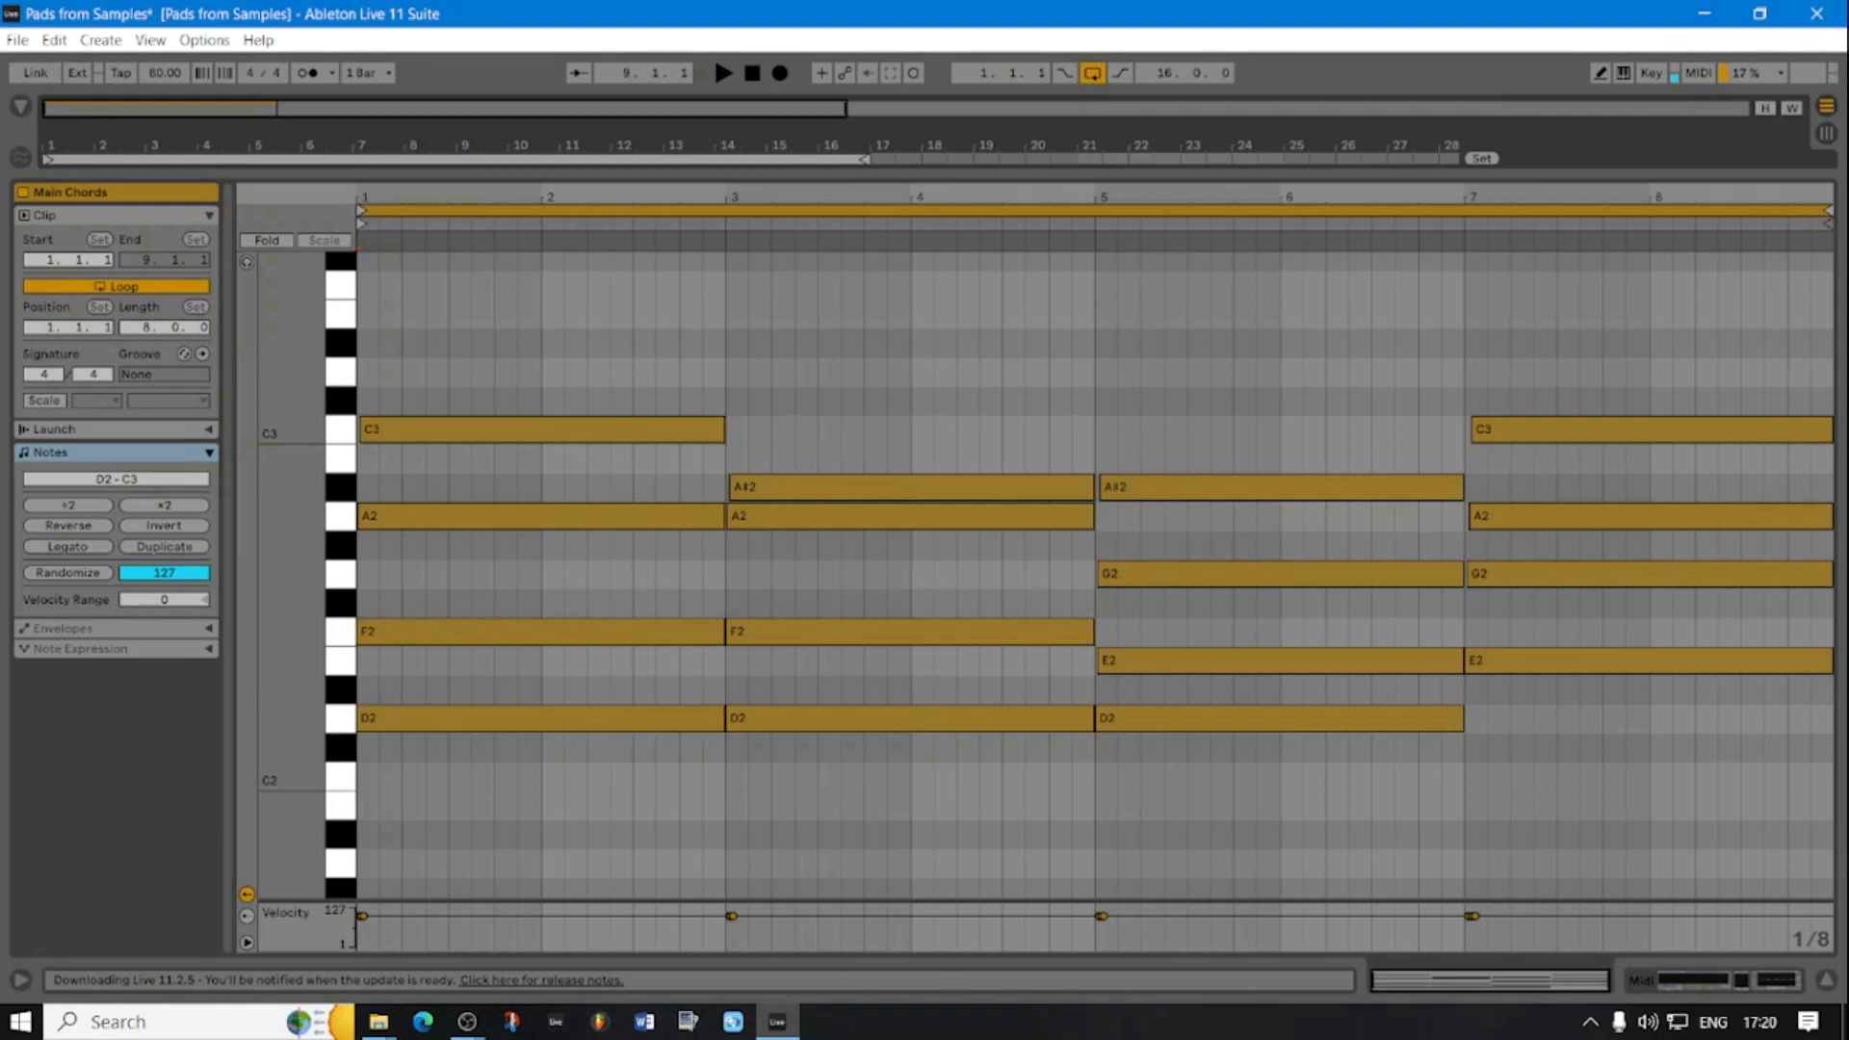
- Play back the Main Chords clip, reduce the first MIDI track's height and select the clip in the arrangement
key("space")
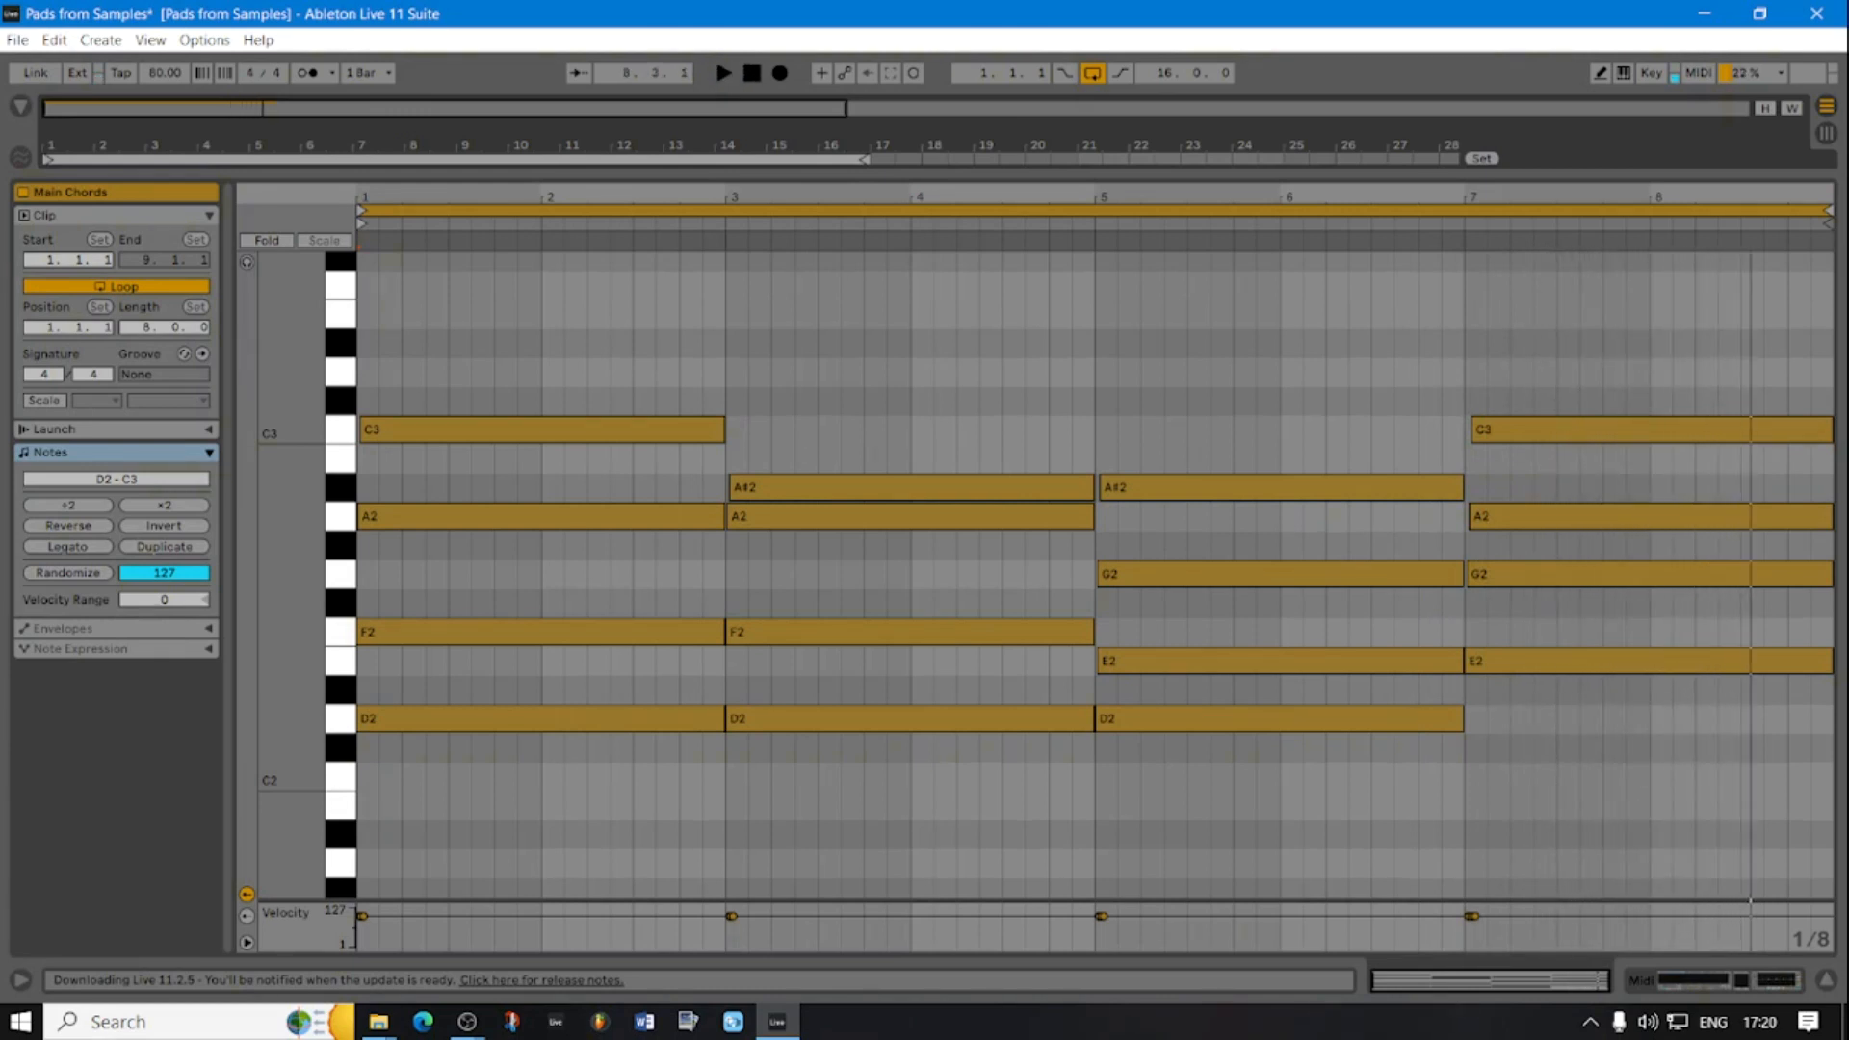
key("ctrl+alt+l")
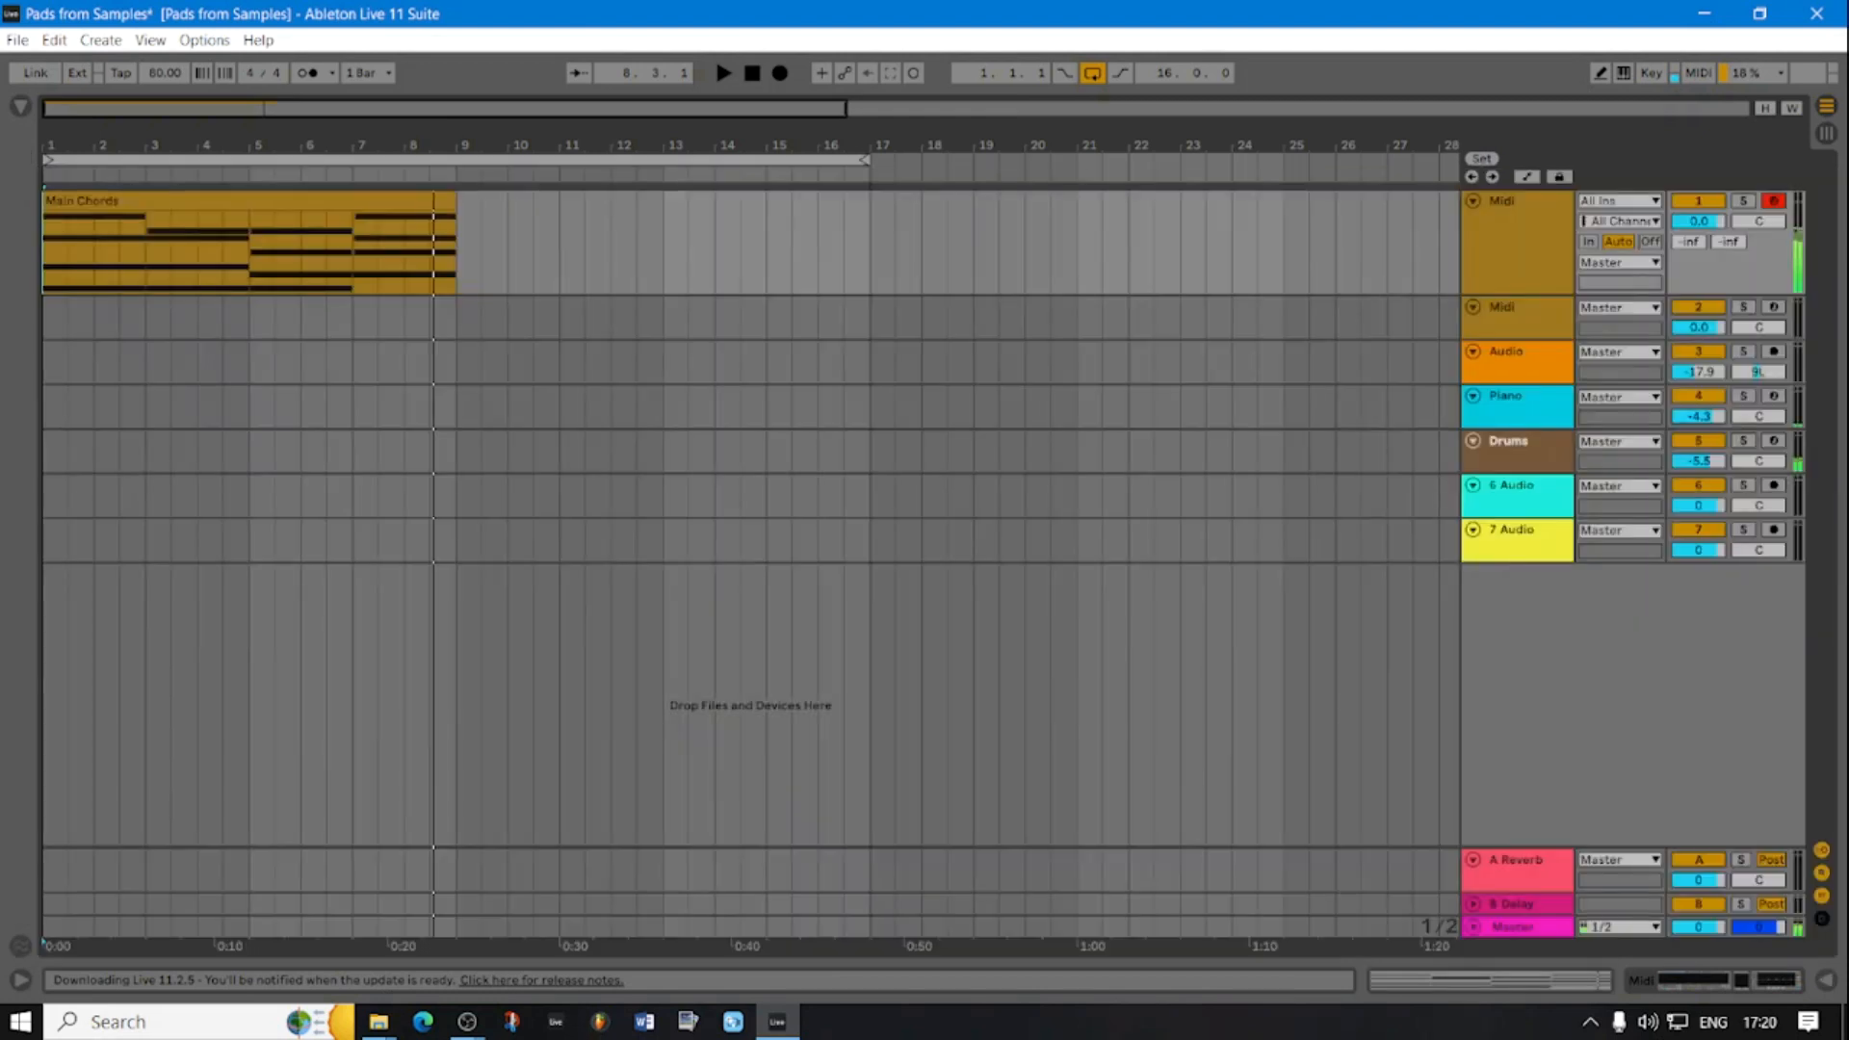
left_click(1518, 231)
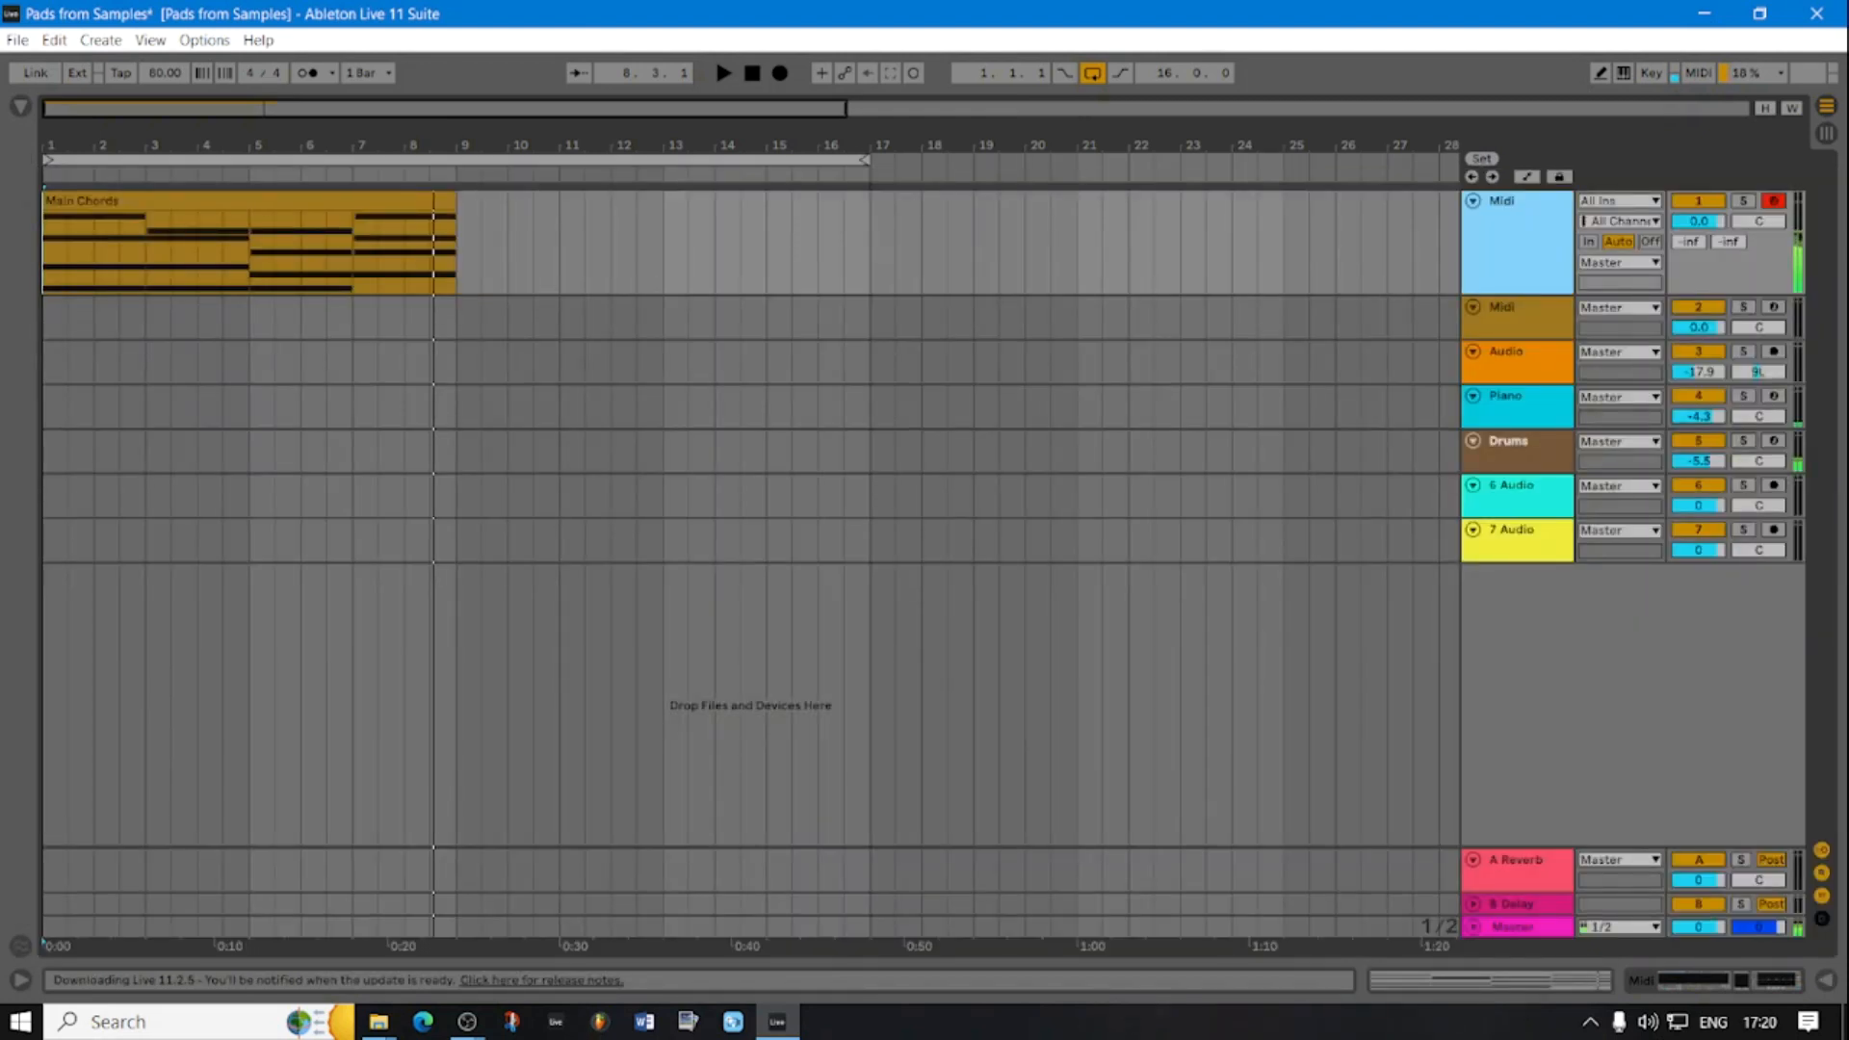
left_click_drag(1518, 295, 1517, 234)
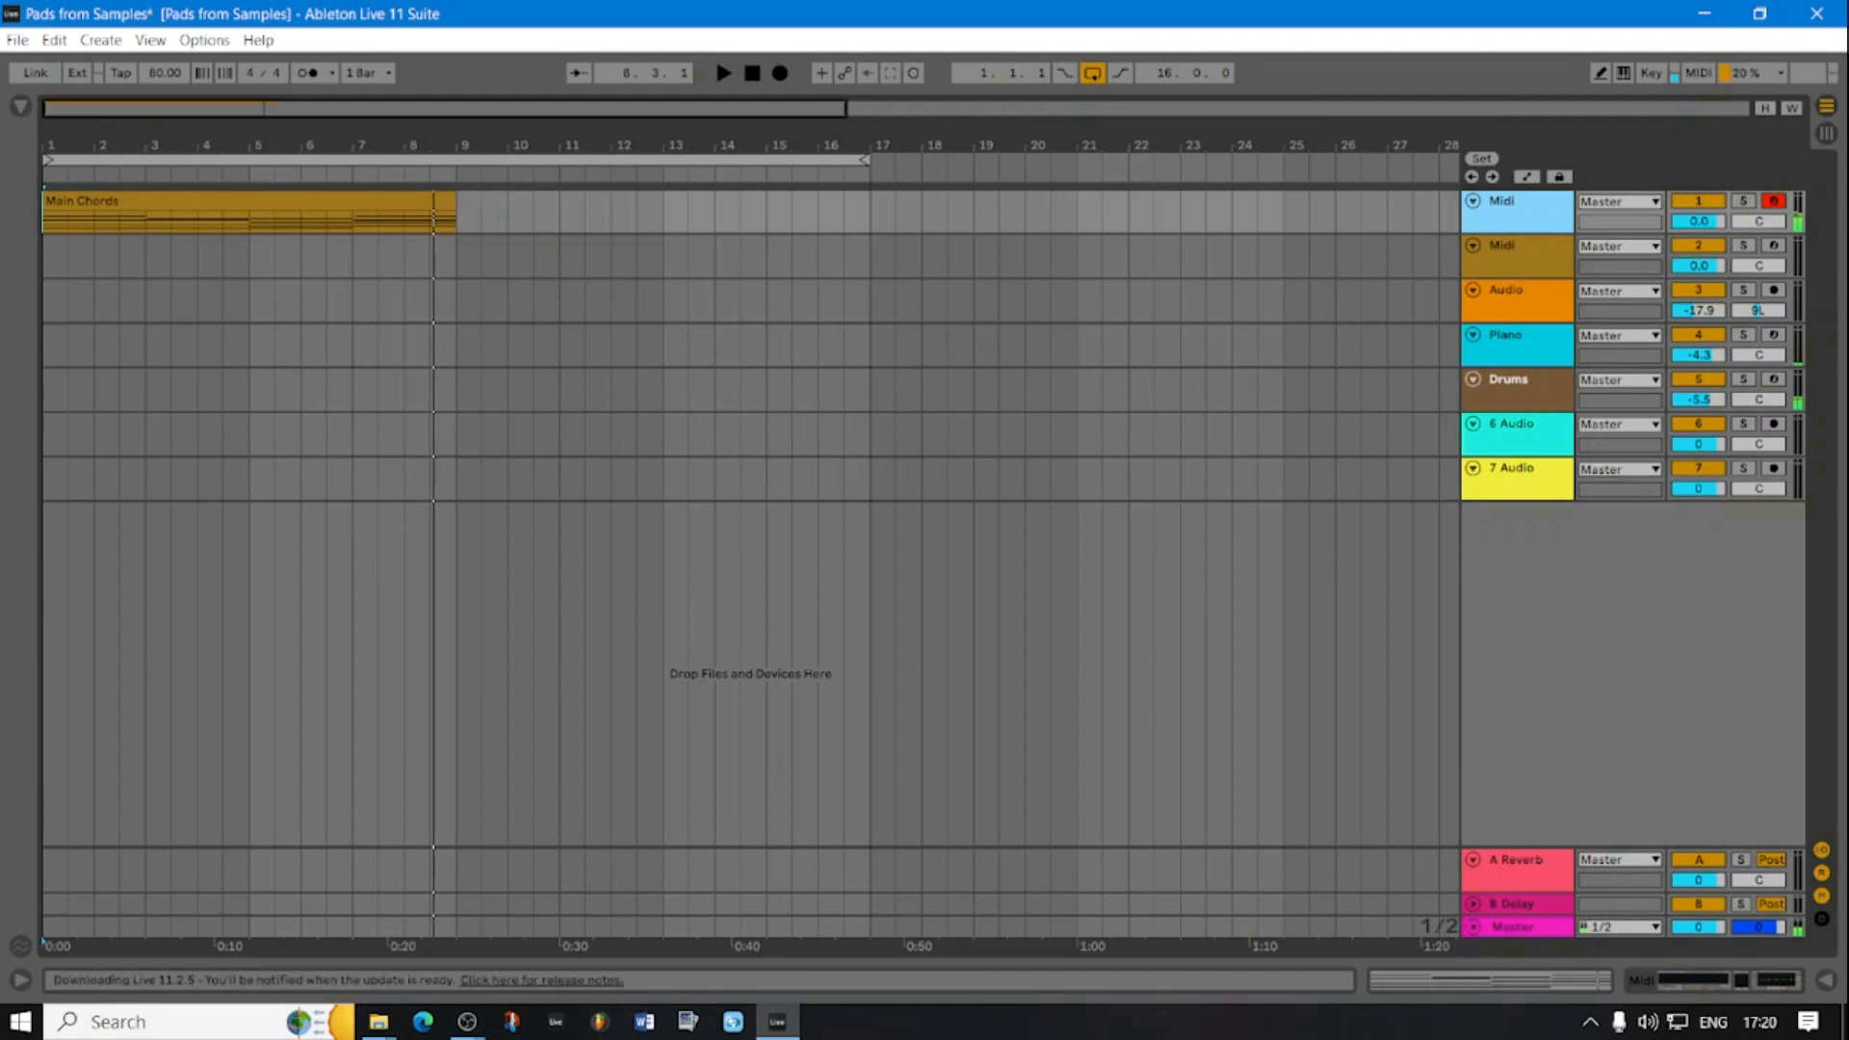
left_click_drag(1517, 233, 1518, 254)
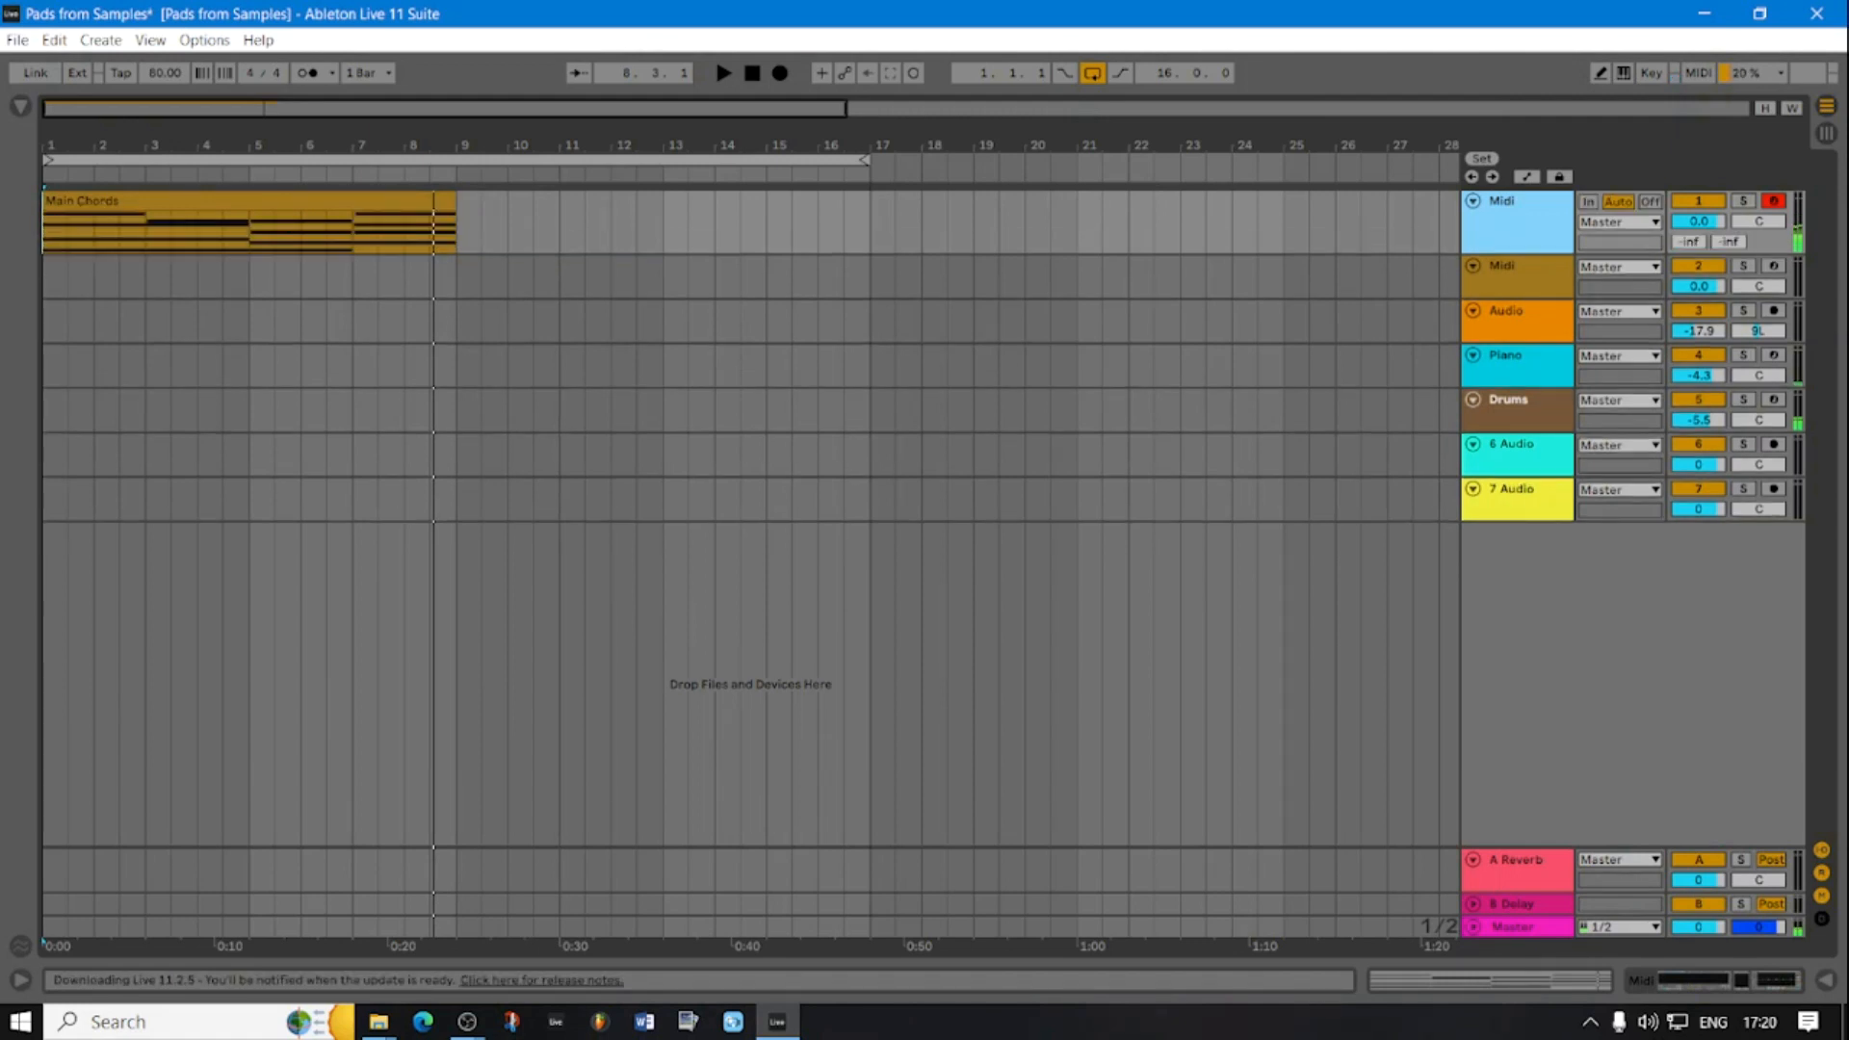
left_click(453, 201)
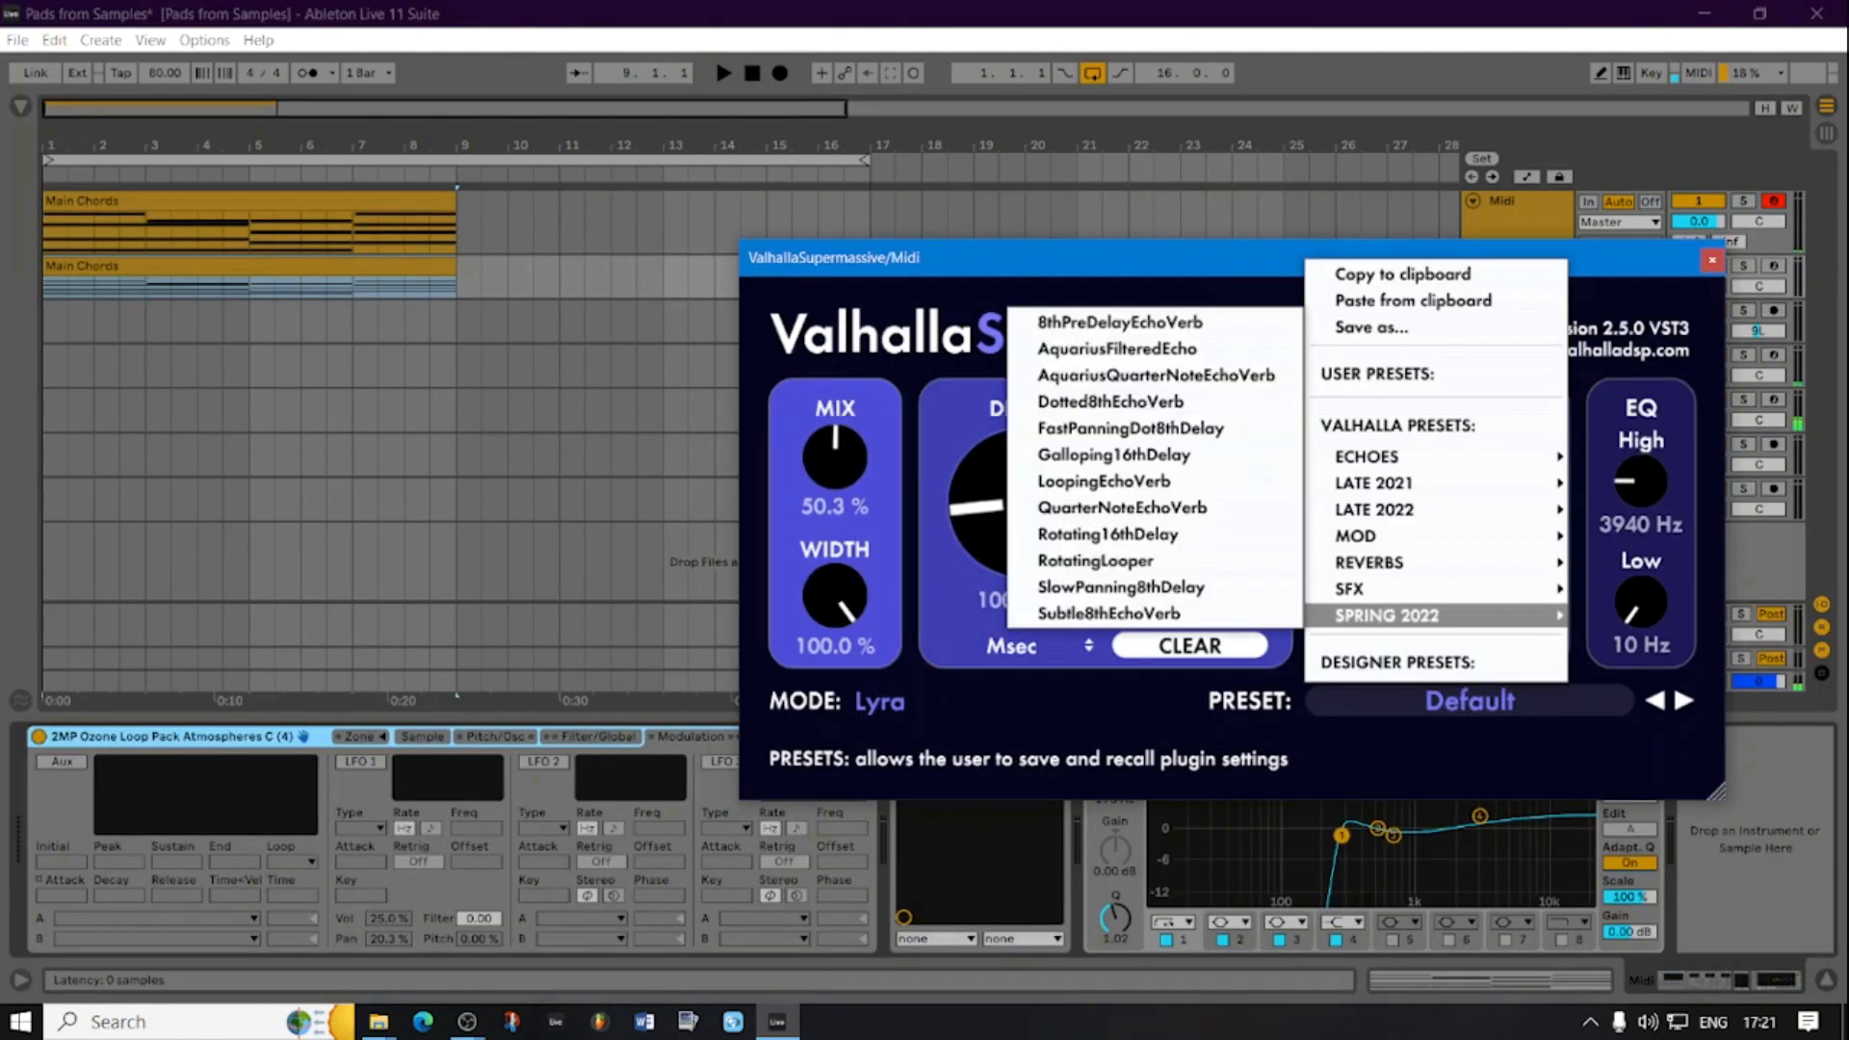
- Load the LATE 2022 preset SpaceVerb1999 in the second MIDI track's ValhallaSupermassive
mouse_move(1637, 508)
left_click(1474, 872)
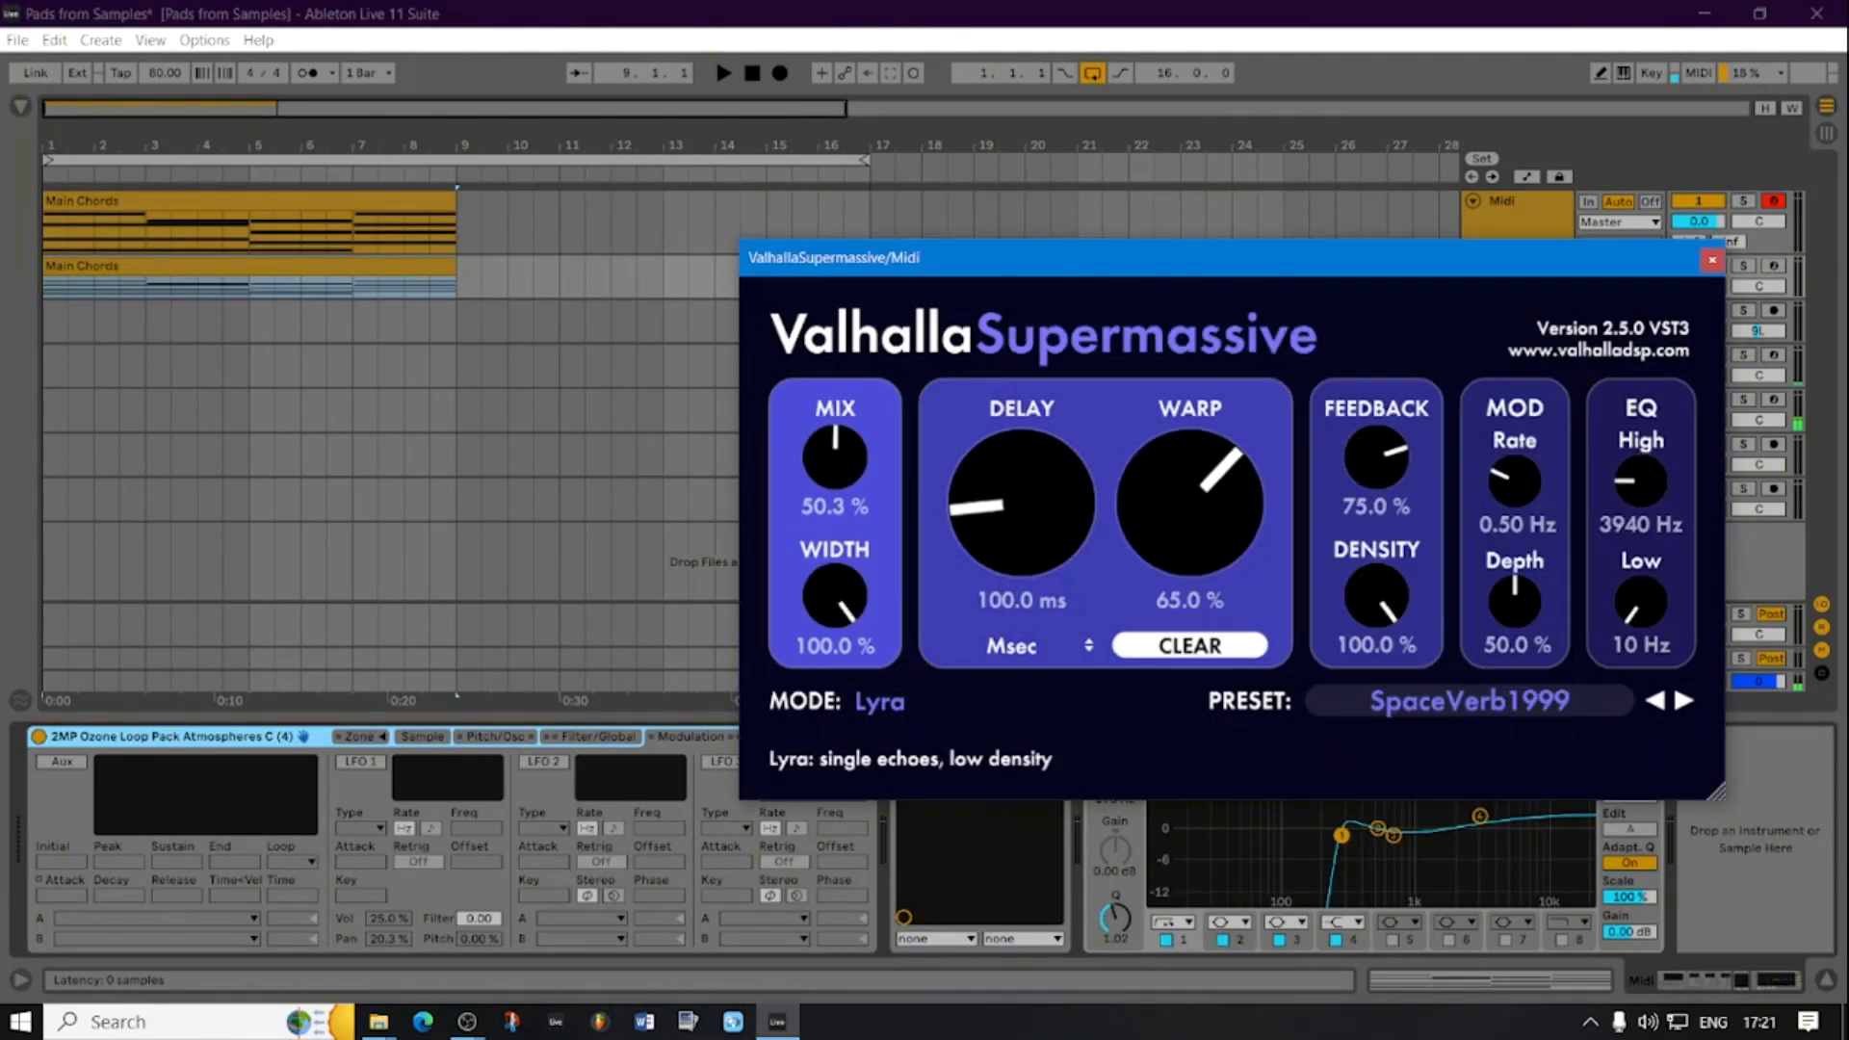
- Review the sample, pitch, filter and modulation settings of the second MIDI track's Sampler
left_click(421, 736)
left_click(496, 737)
left_click(597, 737)
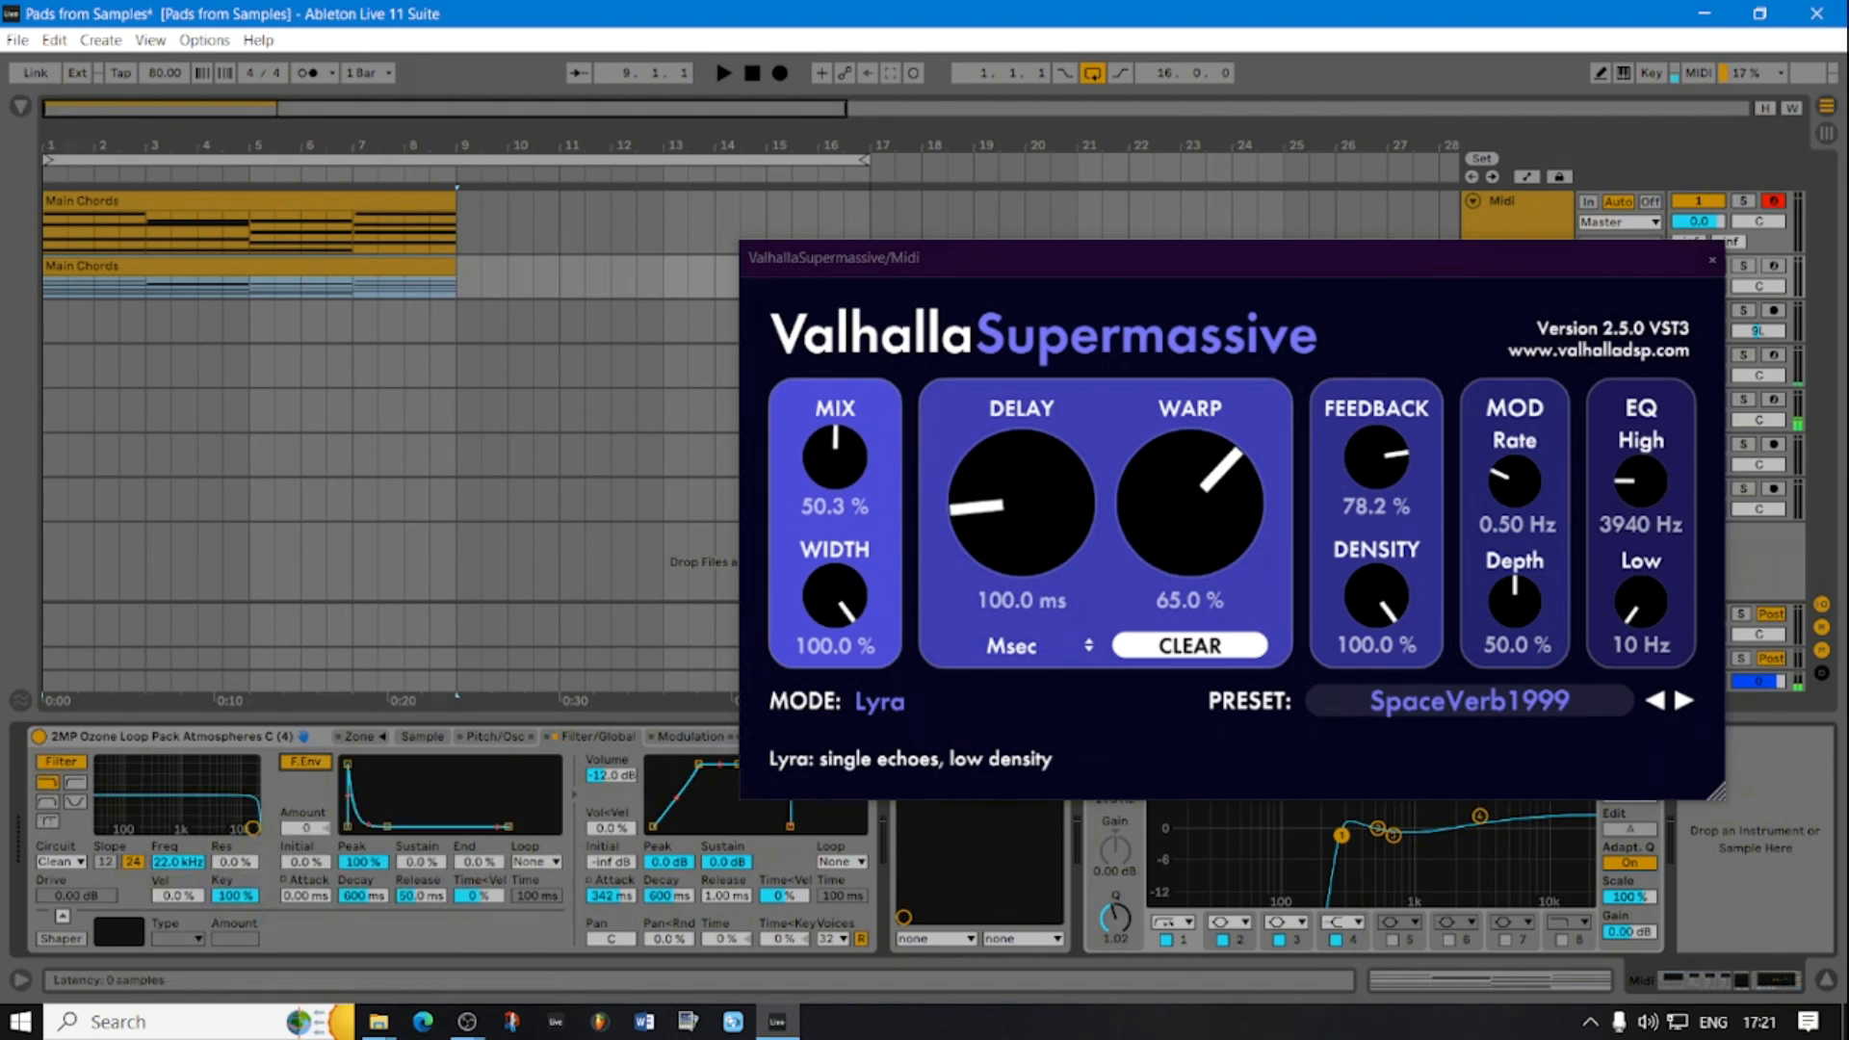
left_click(691, 737)
left_click(361, 762)
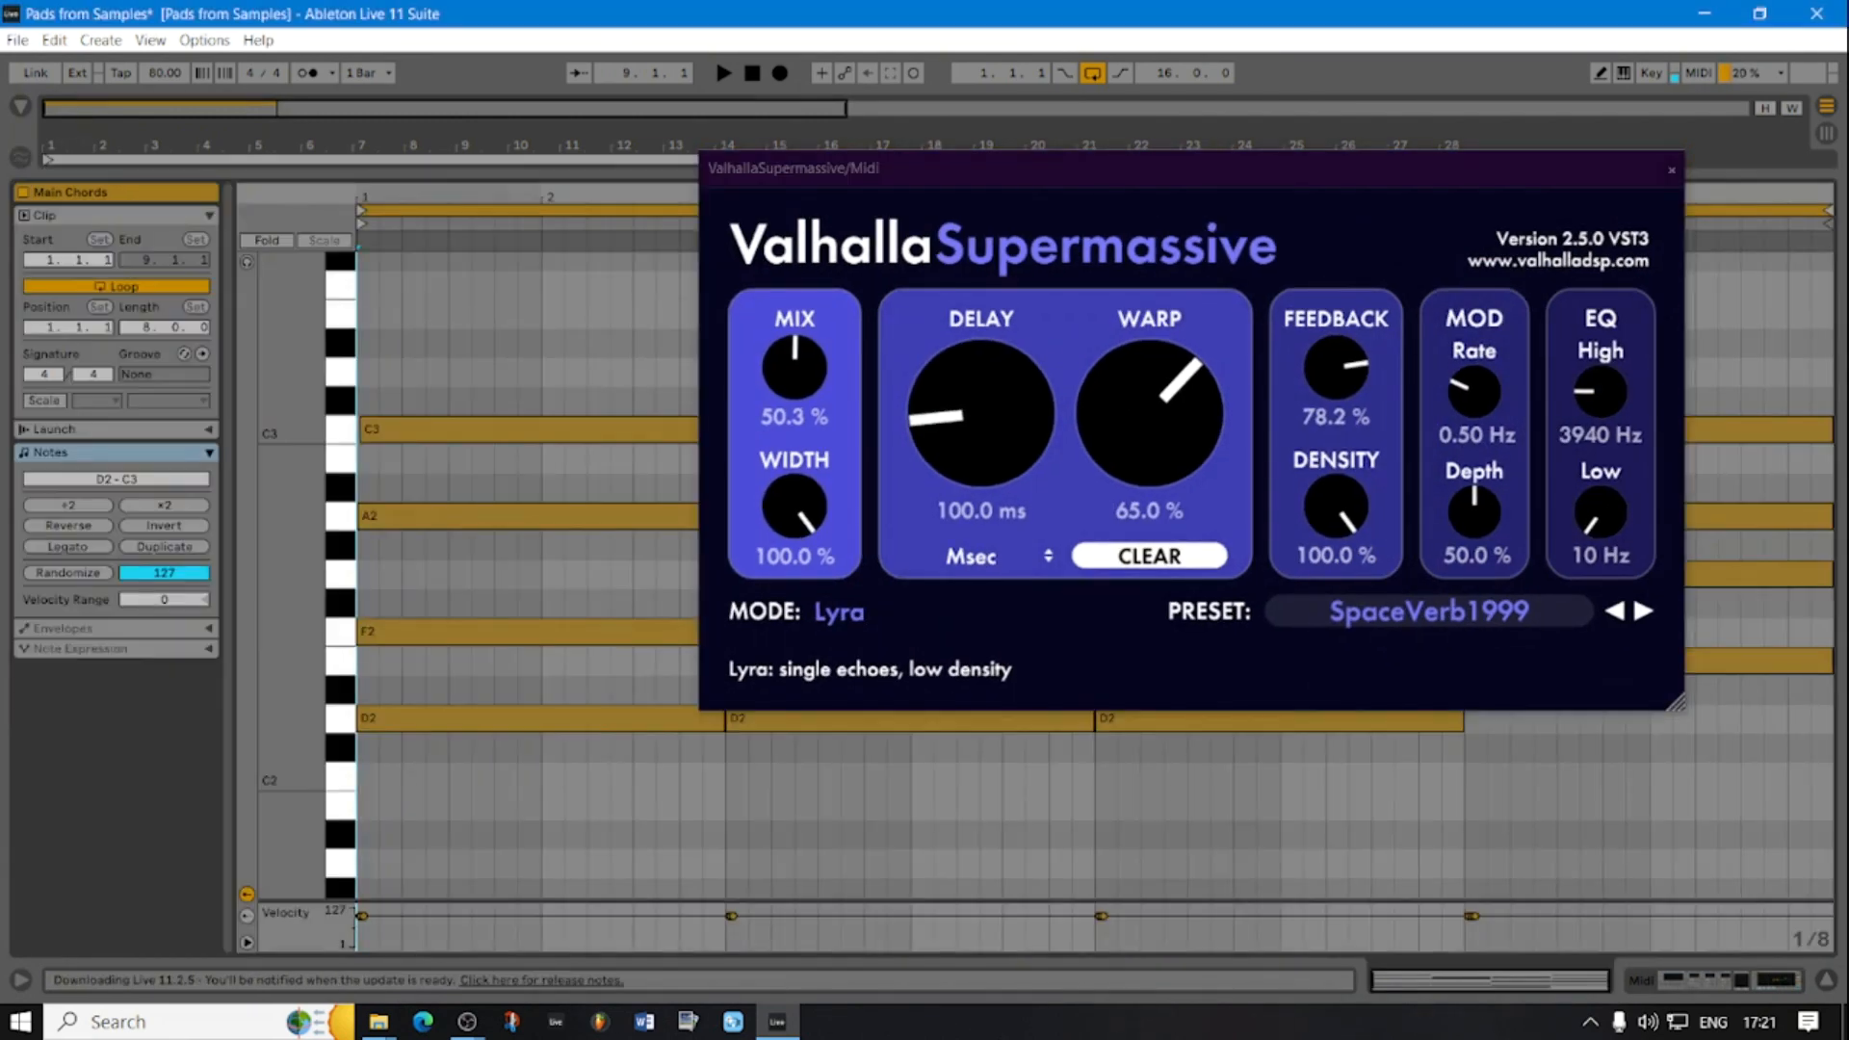
- Play both Main Chords clips and pan the first MIDI track to 29R and the second to 29L
key("ctrl+alt+l")
key("space")
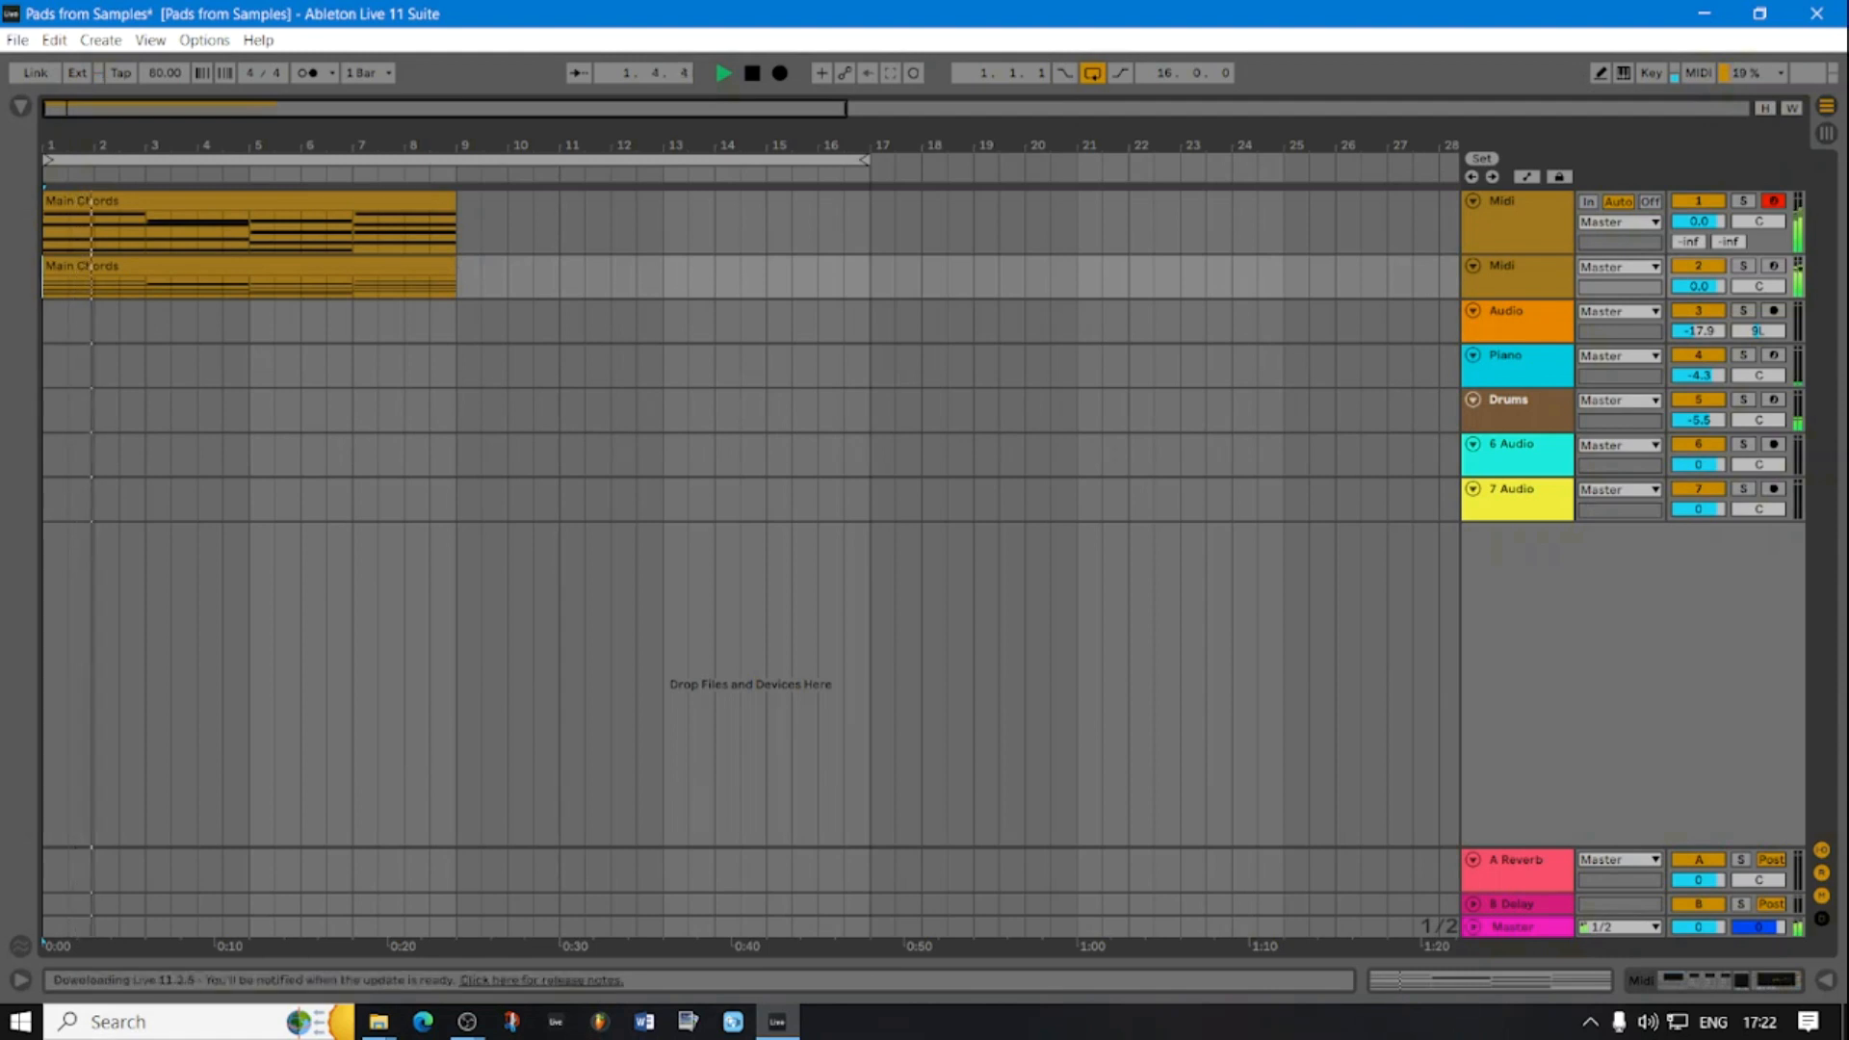
left_click_drag(1759, 222, 1759, 194)
left_click_drag(1758, 287, 1758, 302)
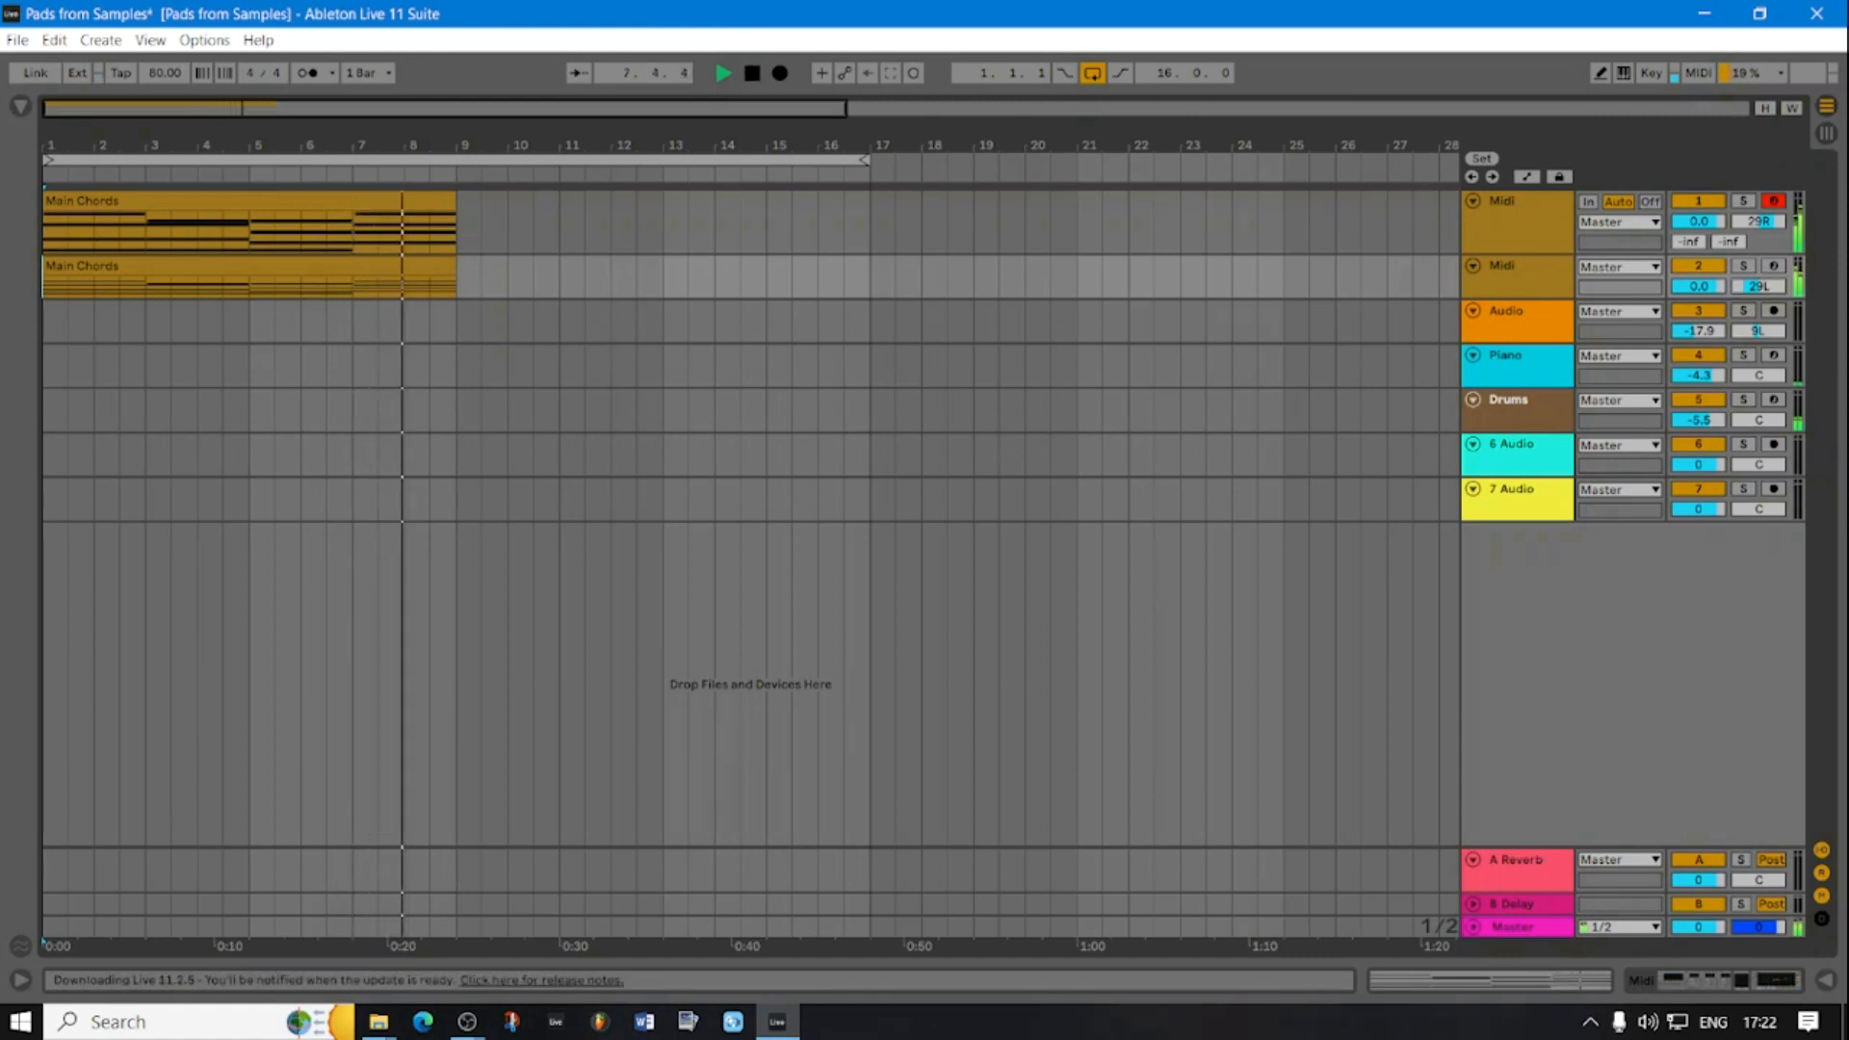
- Increase the second MIDI track's height and rename the first MIDI track as Pad High
left_click_drag(1517, 298, 1517, 338)
left_click(1518, 222)
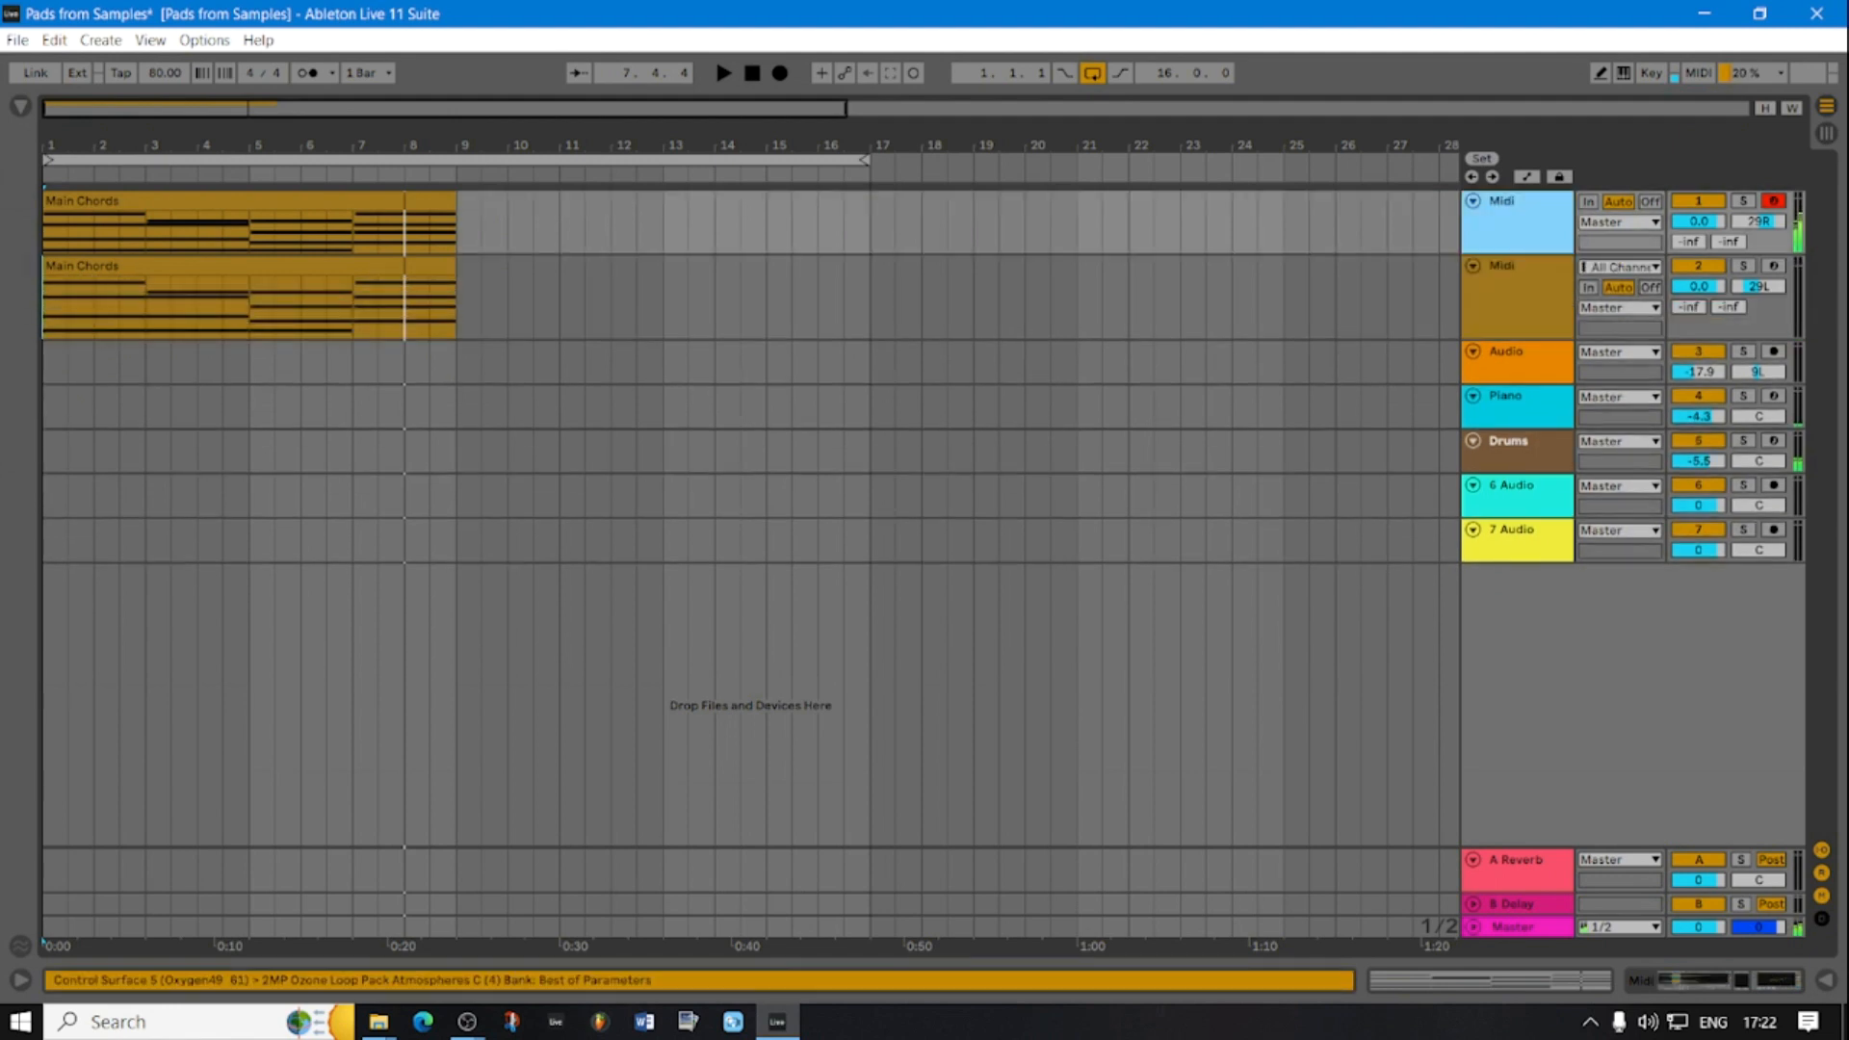
right_click(1508, 200)
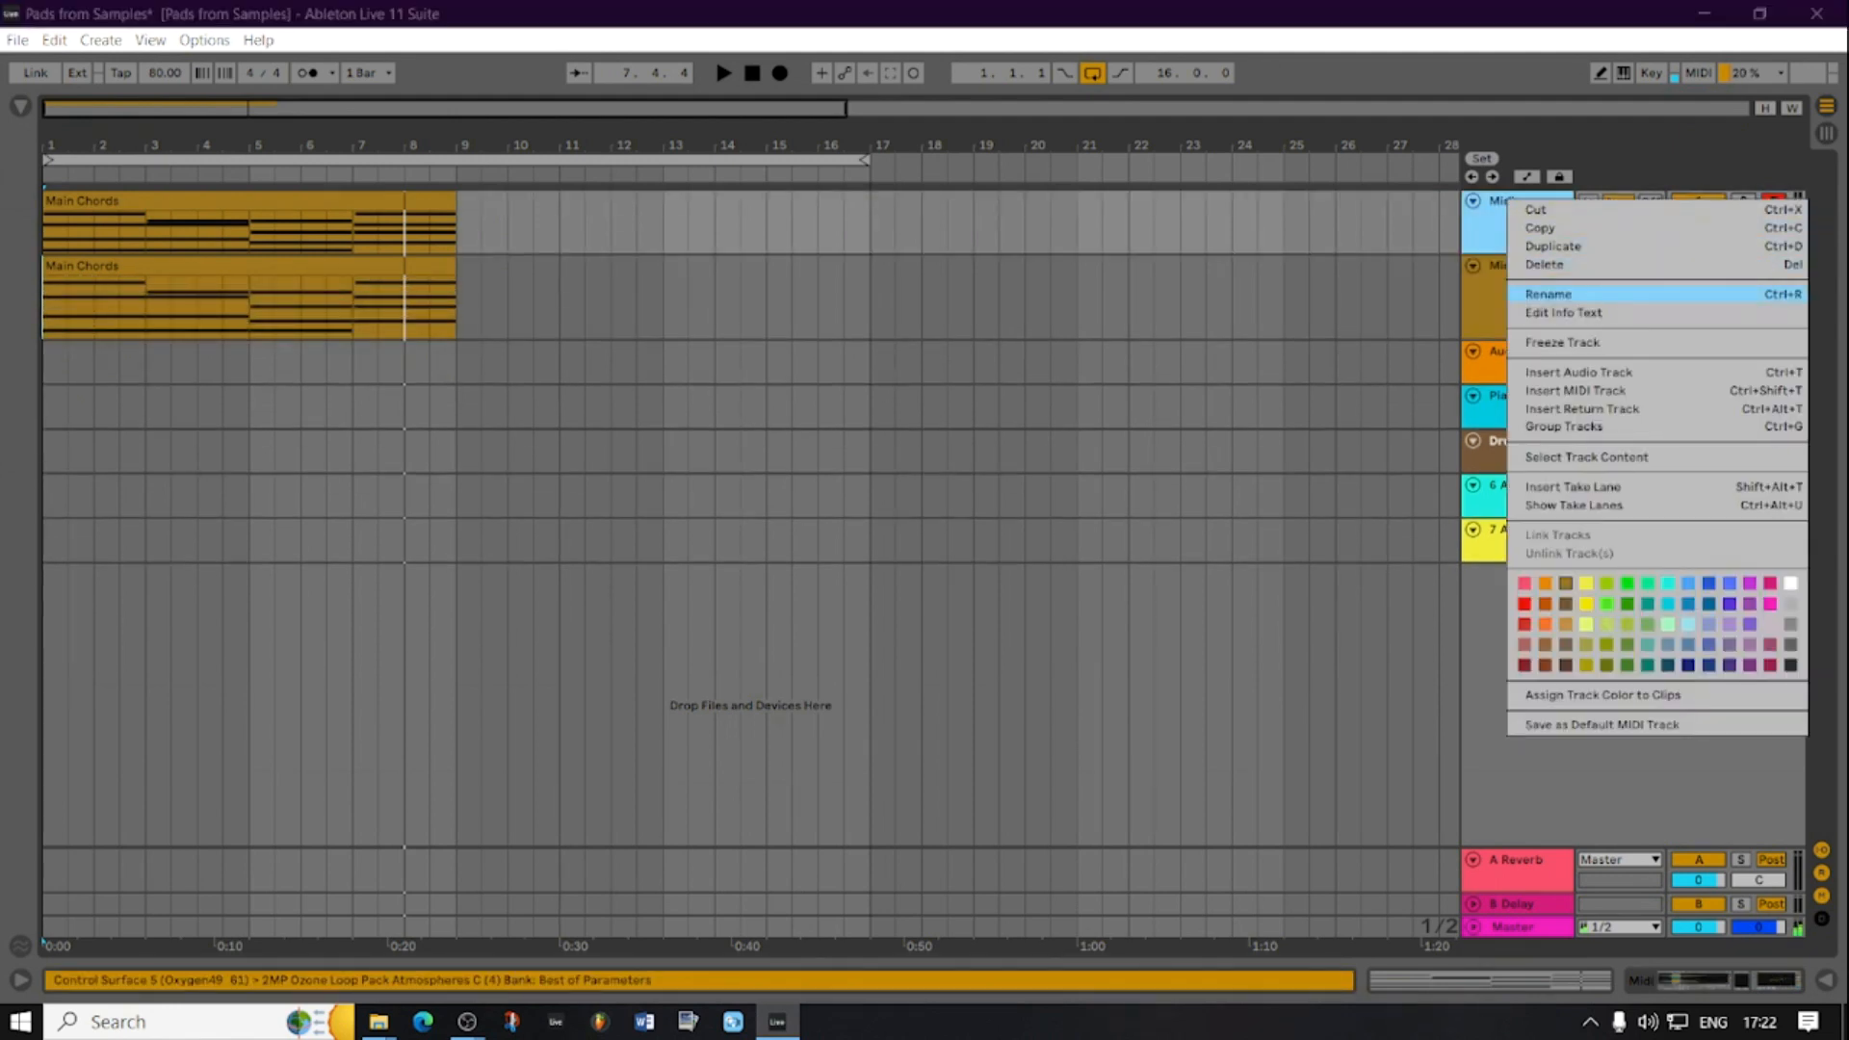
left_click(1549, 295)
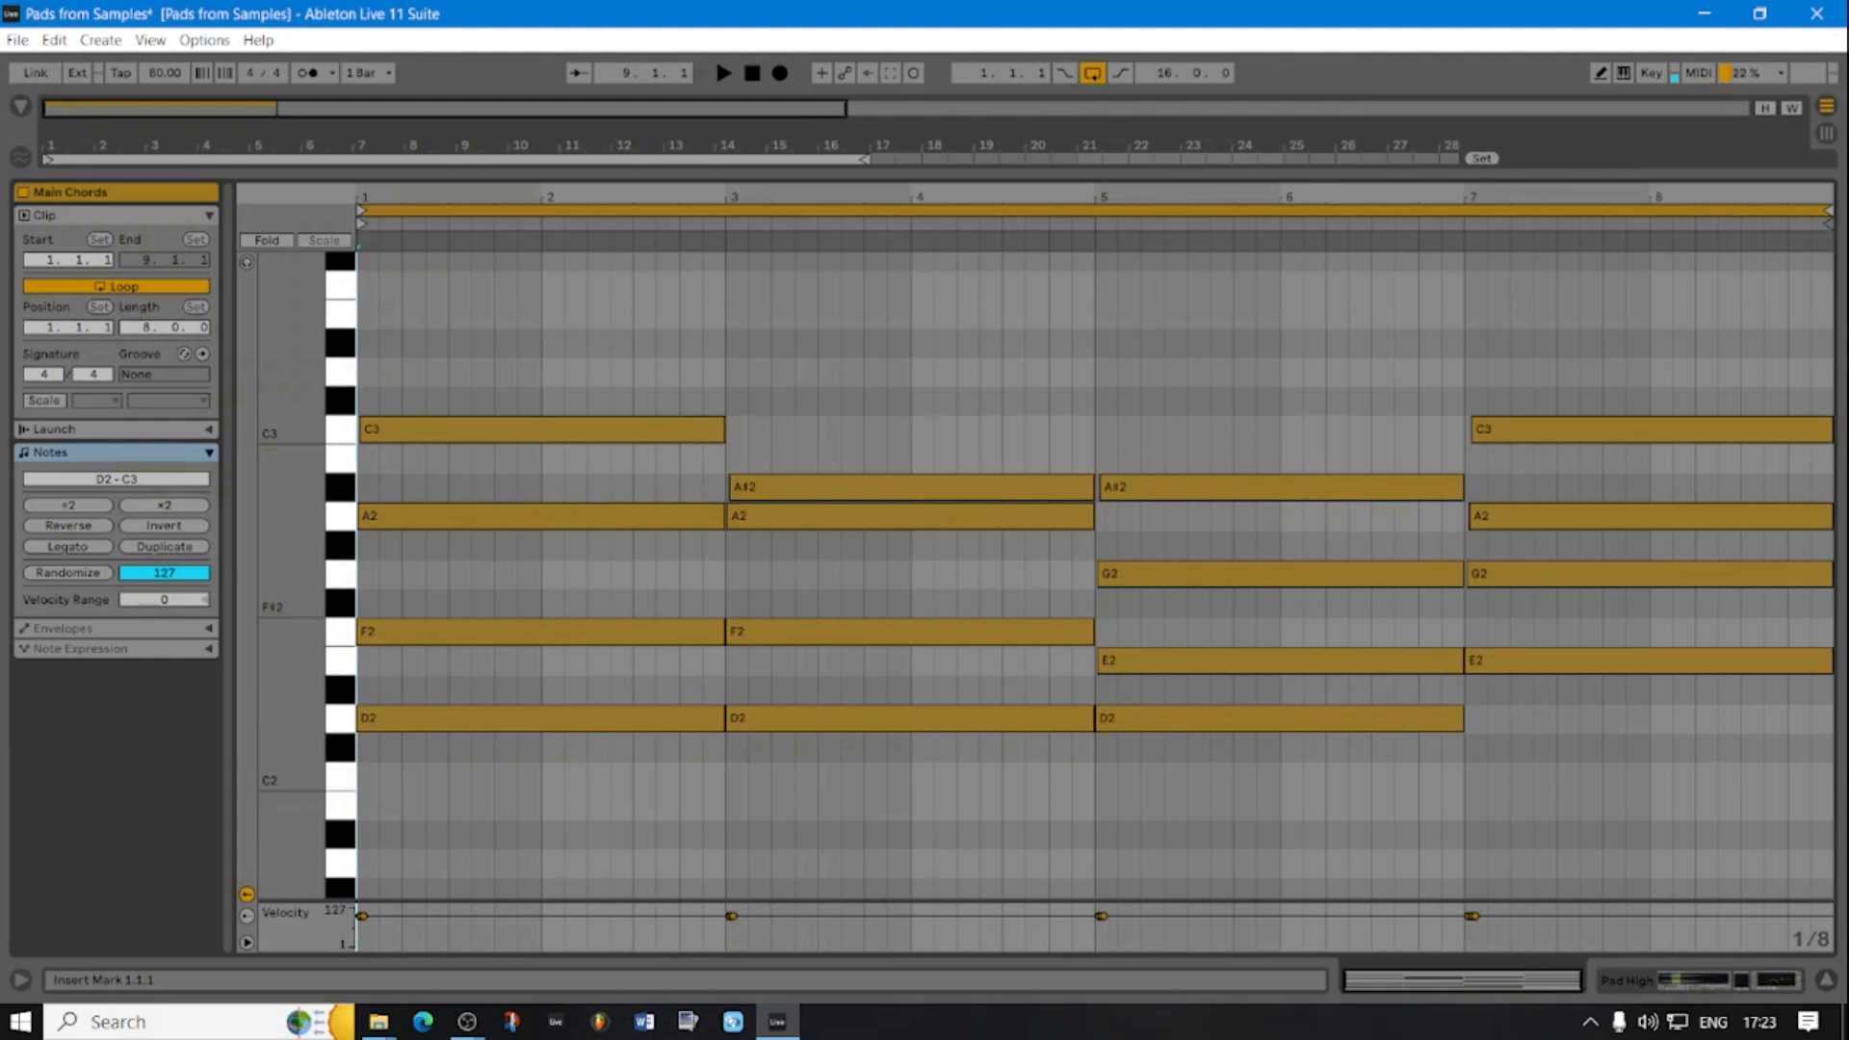
- Delete the D2, E2 and F2 notes and the last chord's G2 from the Pad High clip
left_click_drag(1699, 619, 451, 720)
key("Delete")
left_click(1628, 575)
key("Delete")
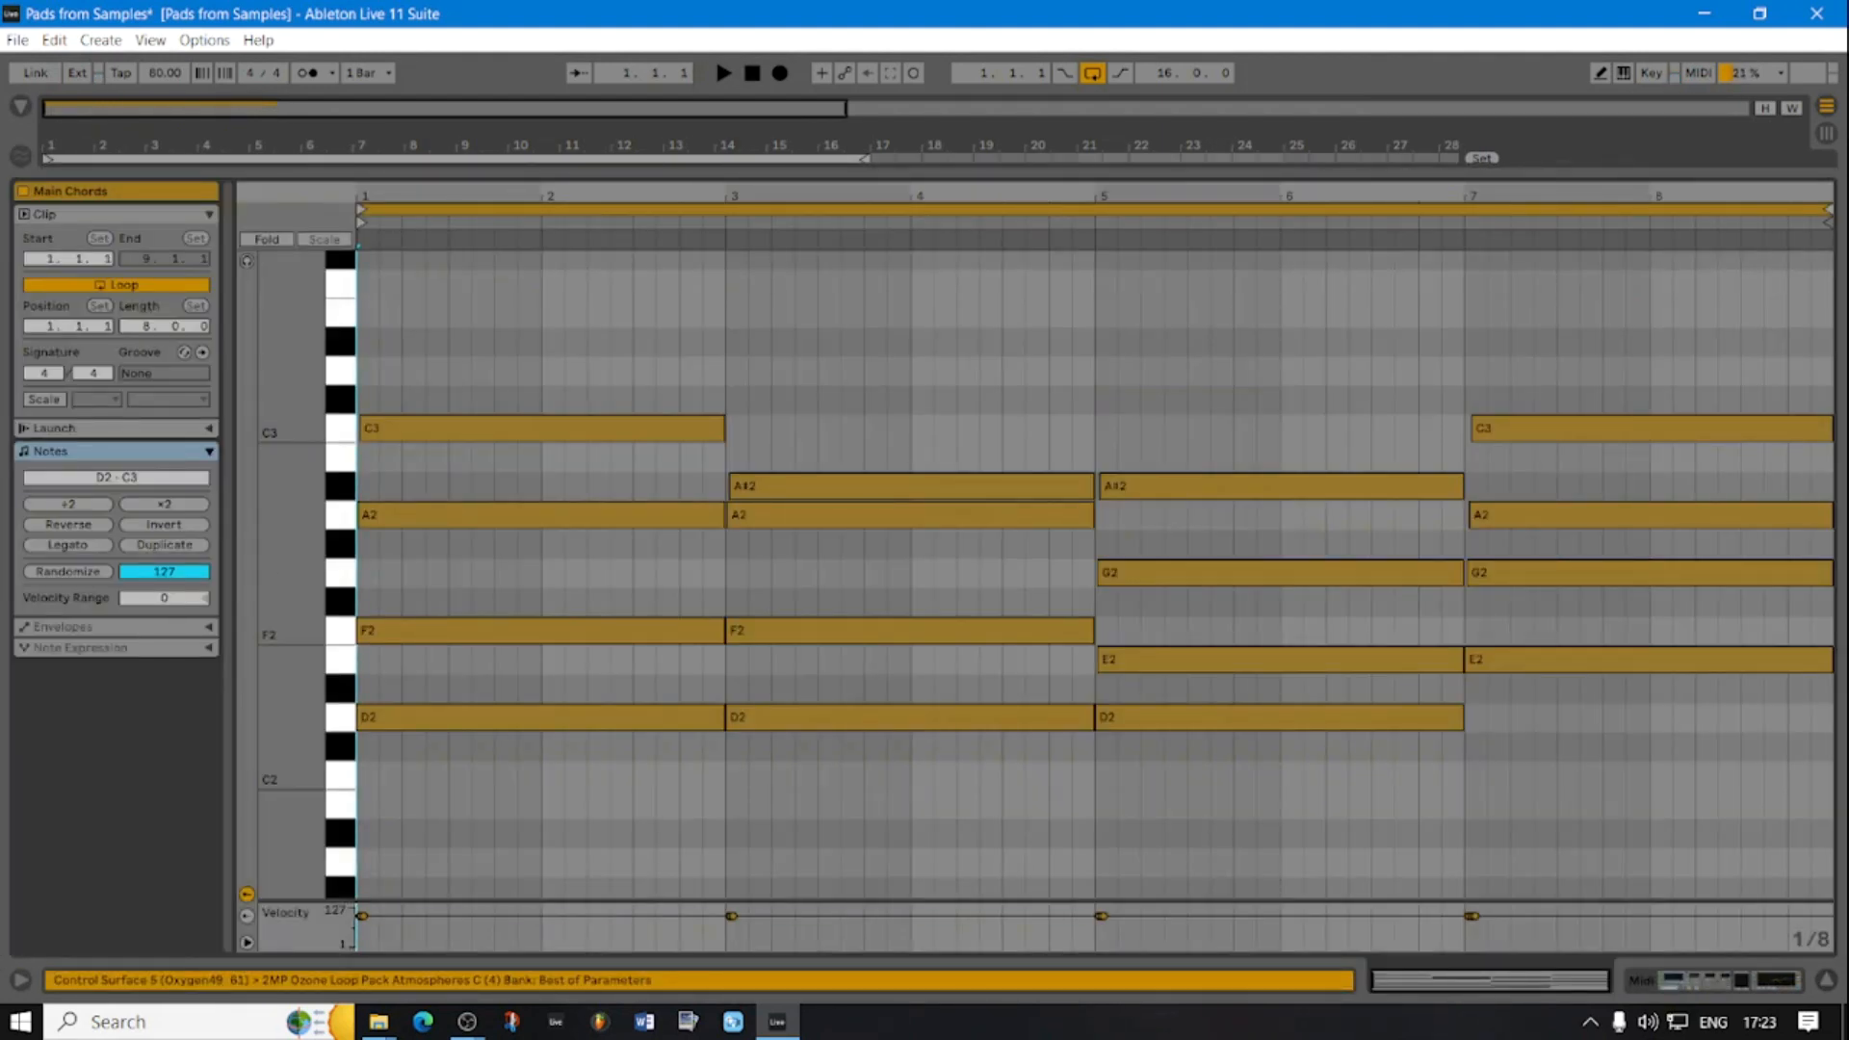
- Delete the upper notes of every chord in the second track's clip, keeping only the two lowest notes of each
left_click(1281, 573)
key("Delete")
left_click(1627, 516)
key("Delete")
left_click_drag(1696, 517, 602, 376)
key("Delete")
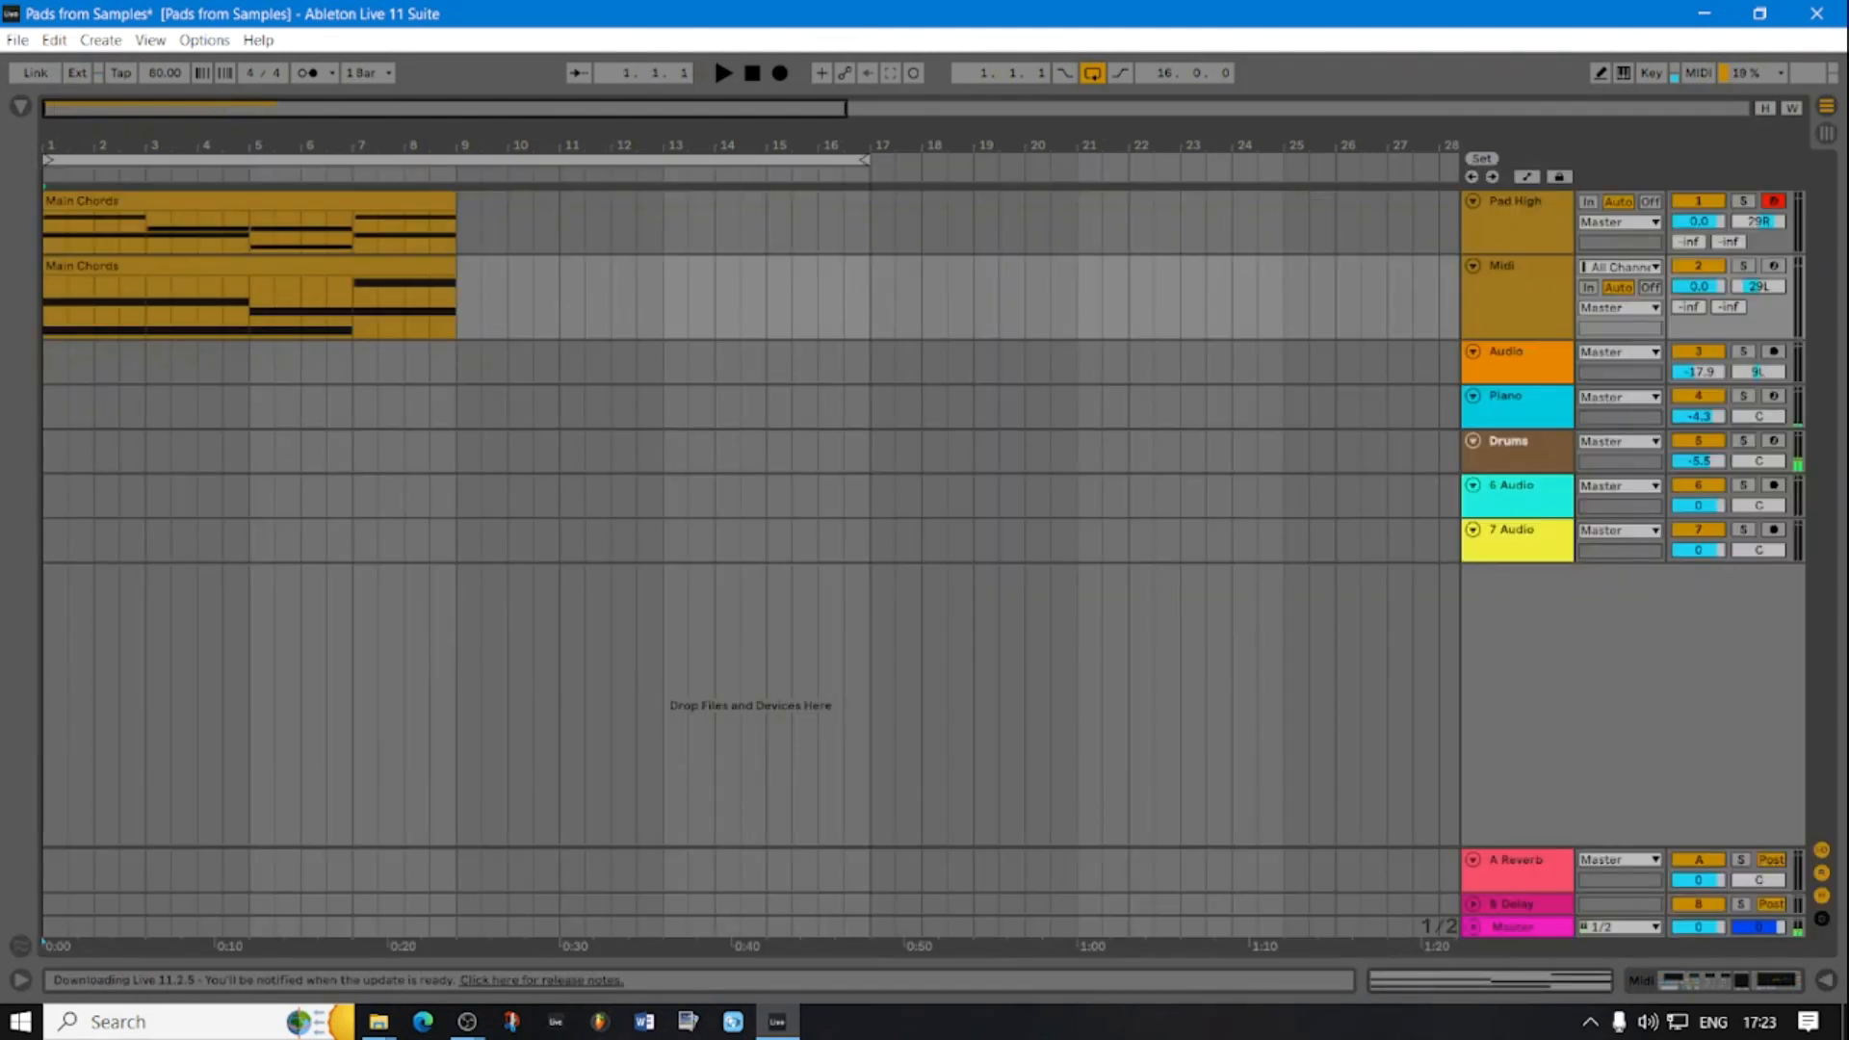
- Play the arrangement and rename the second MIDI track as Pad Low
key("space")
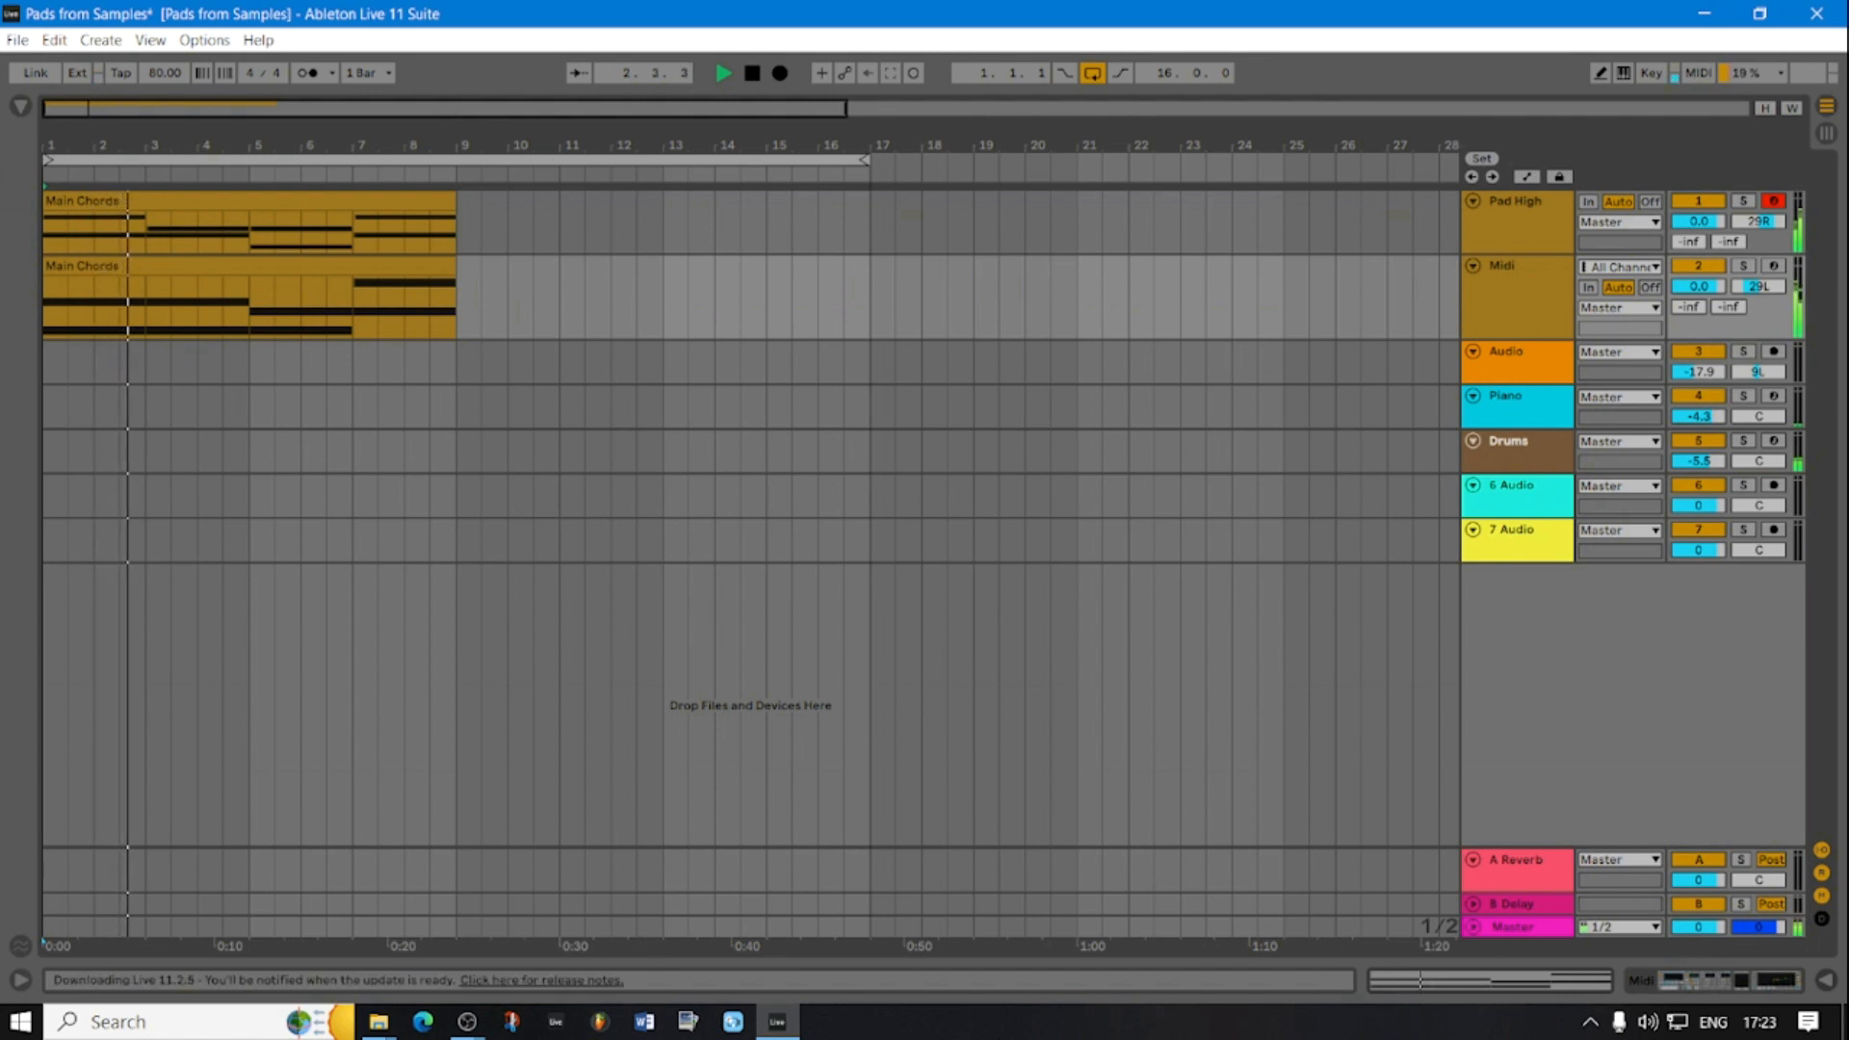
left_click(1514, 281)
right_click(1510, 270)
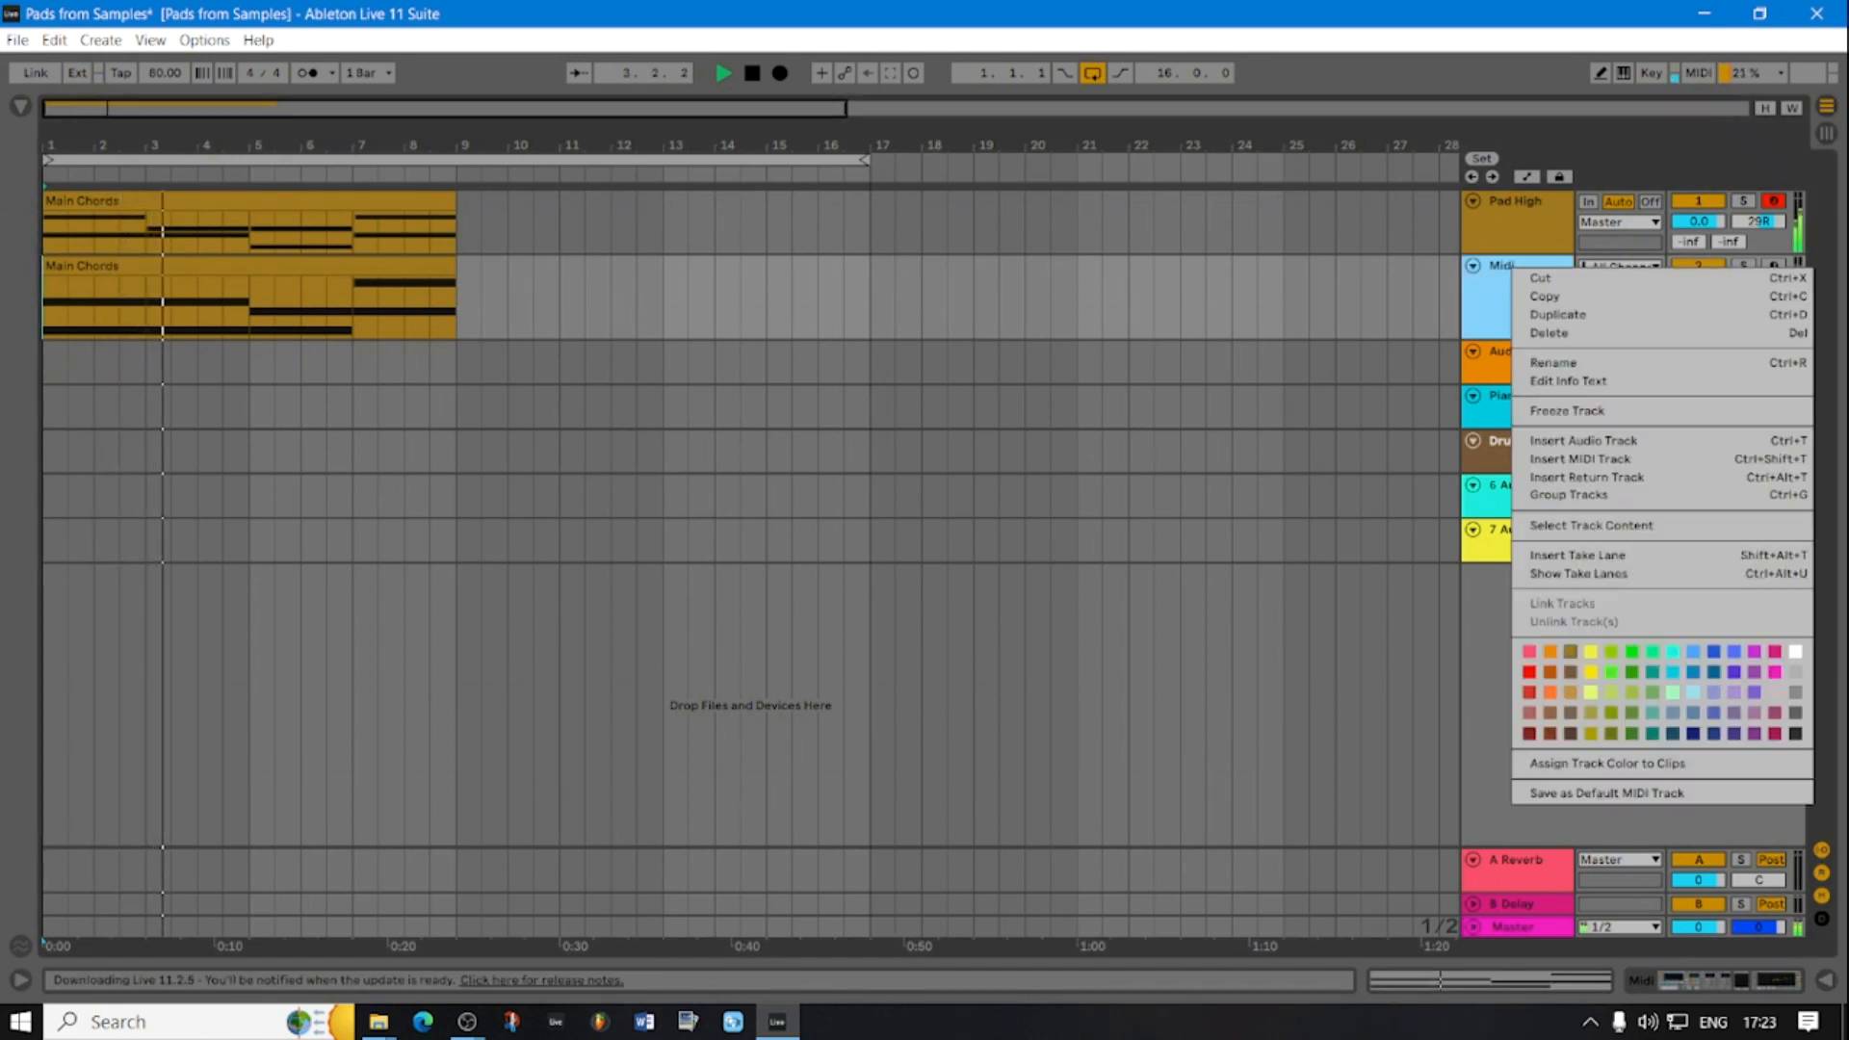
left_click(1553, 362)
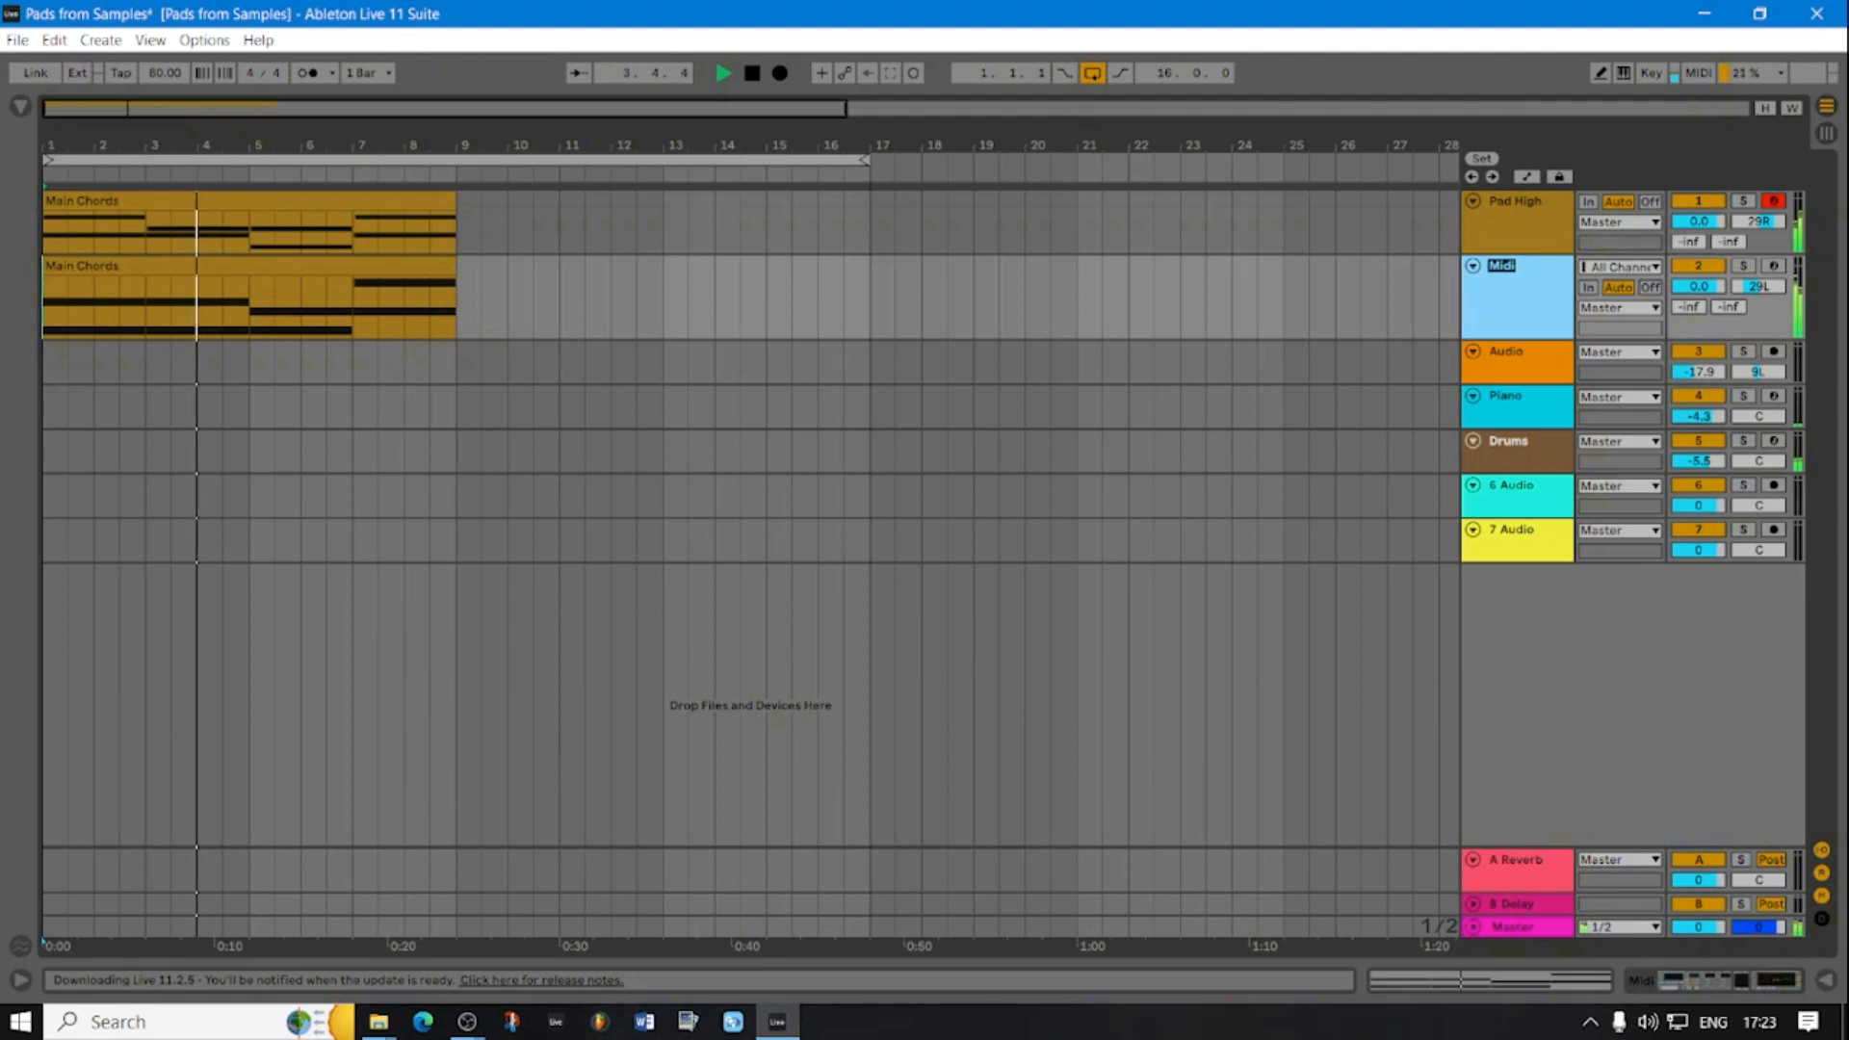
type("Low")
key("Return")
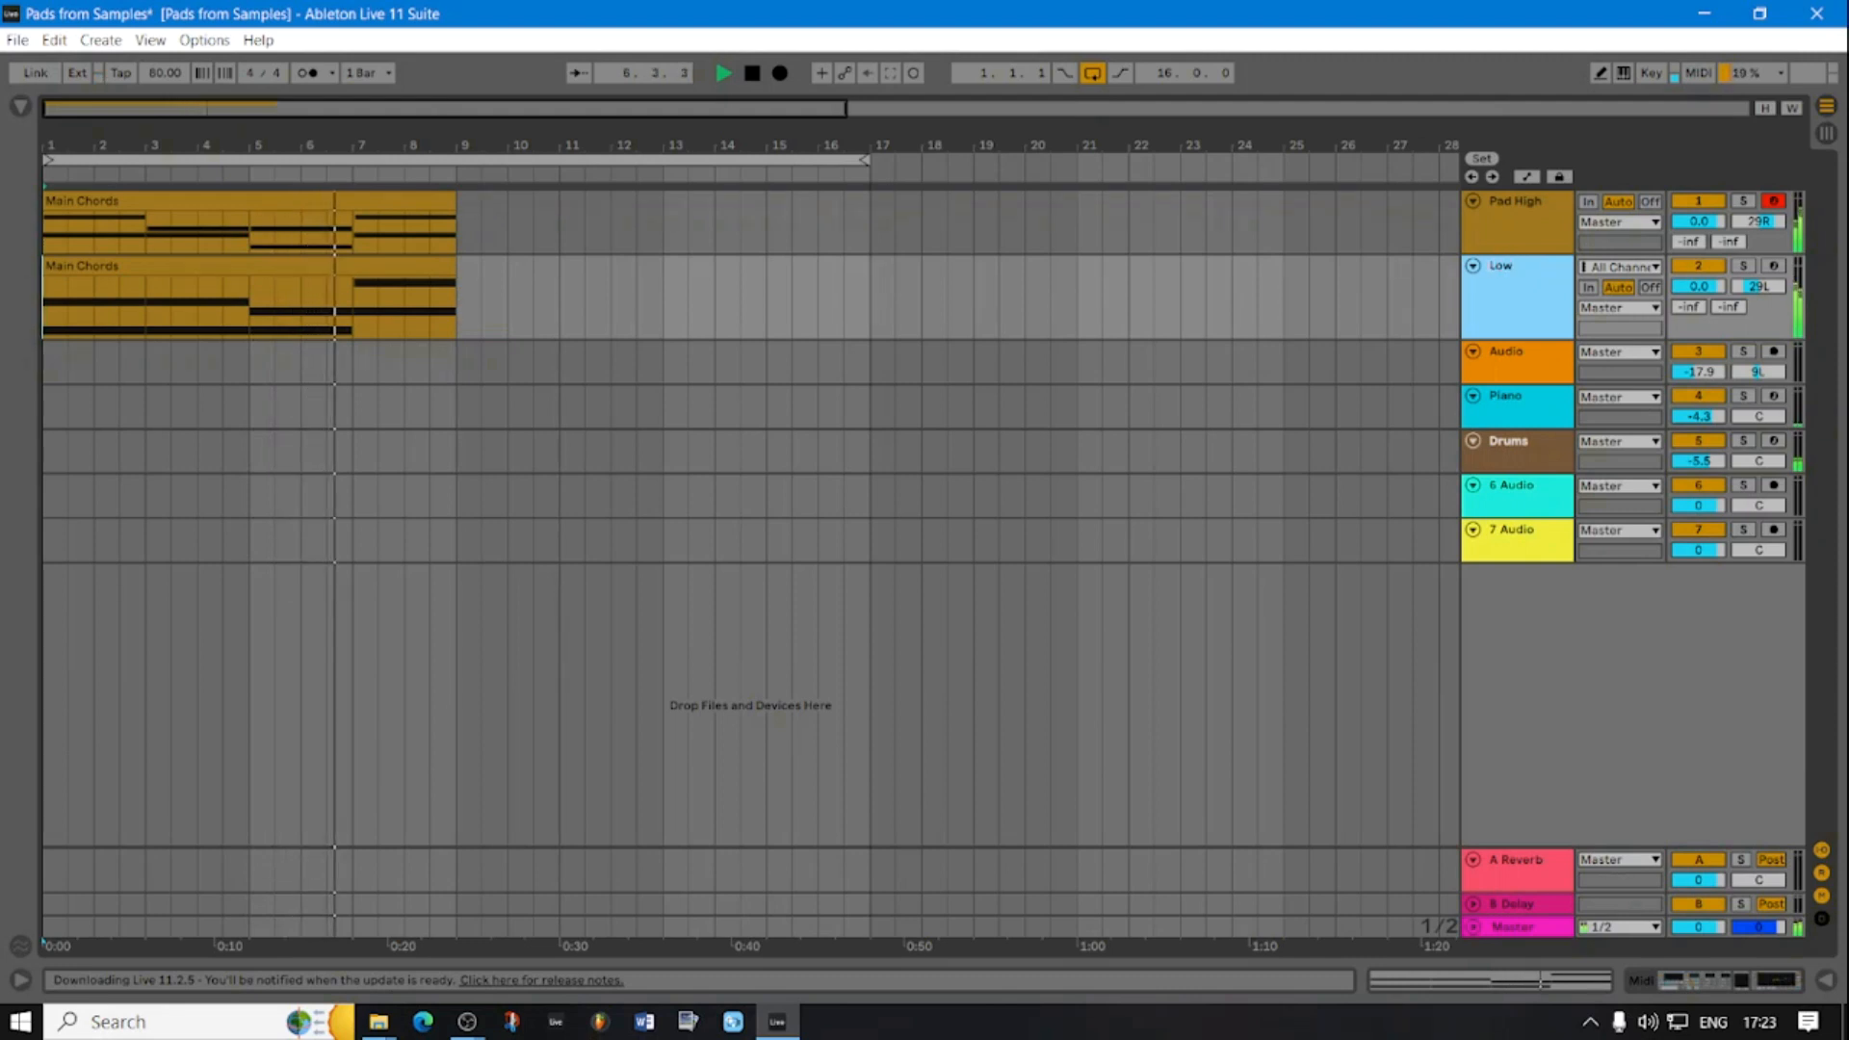
type("Pad")
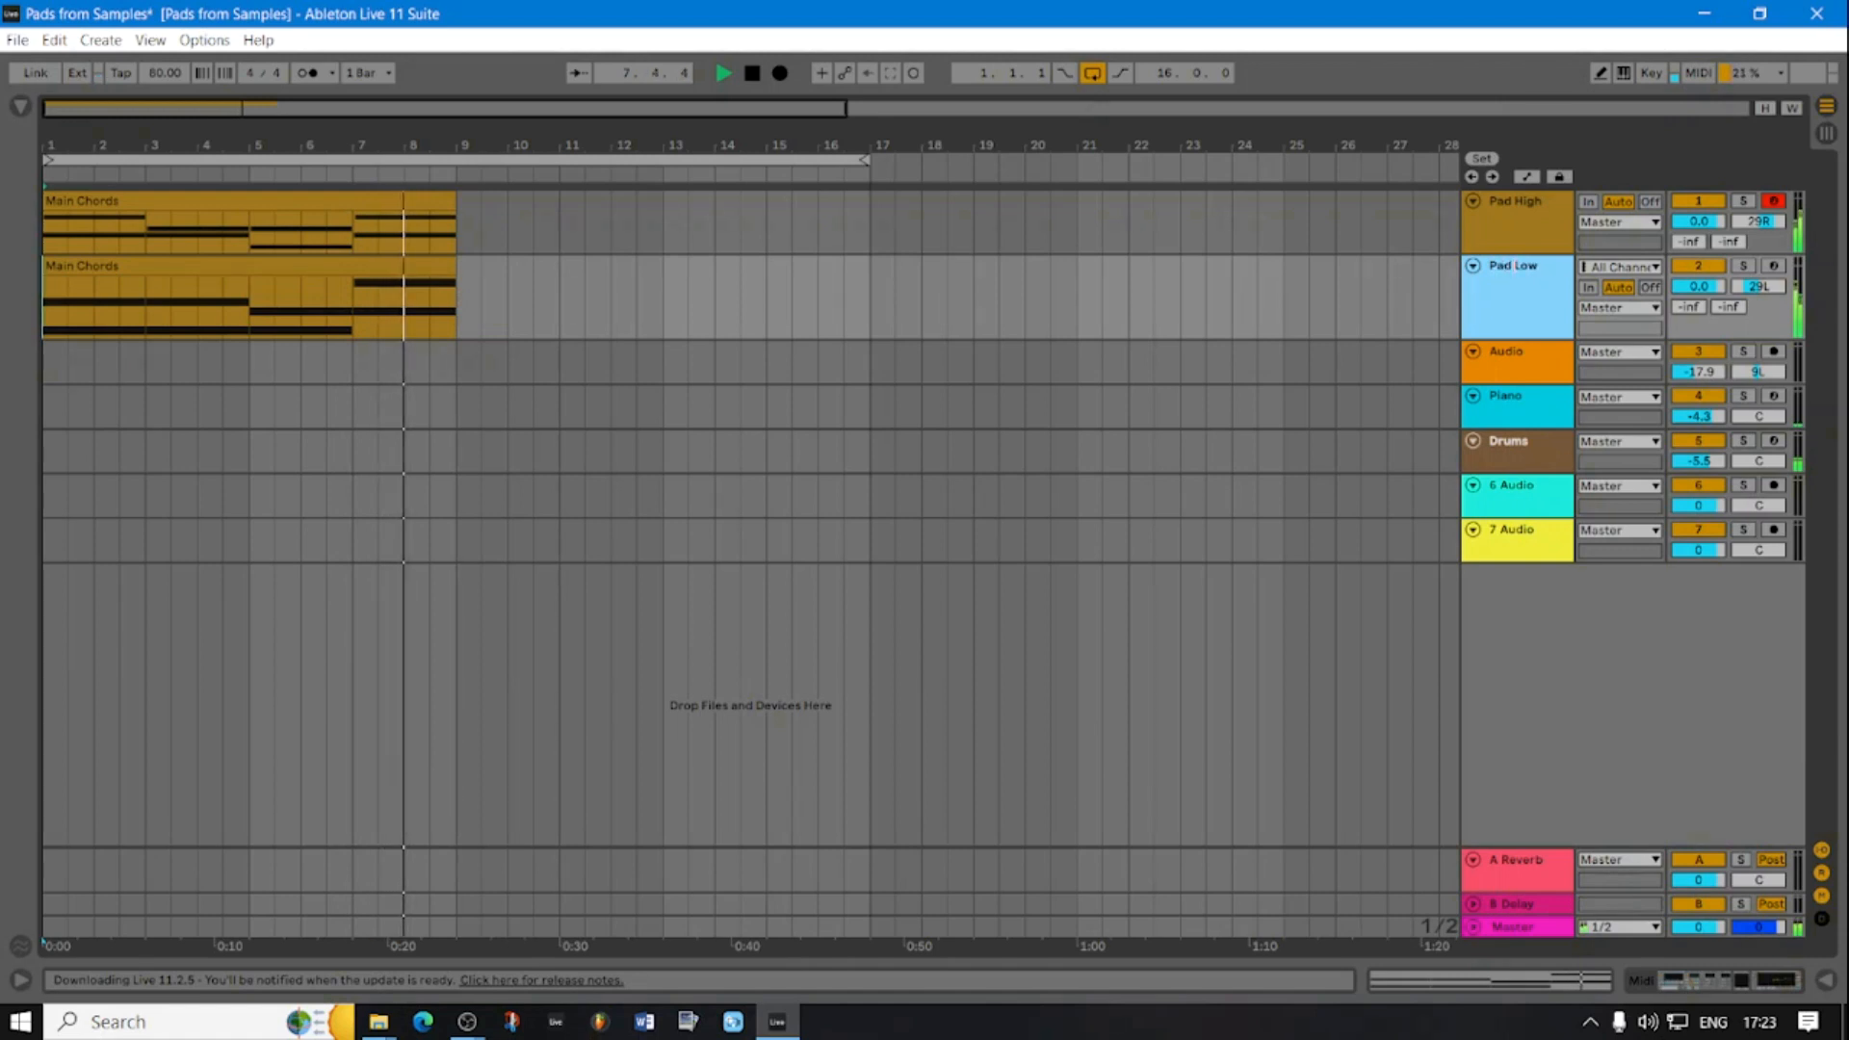
key("Return")
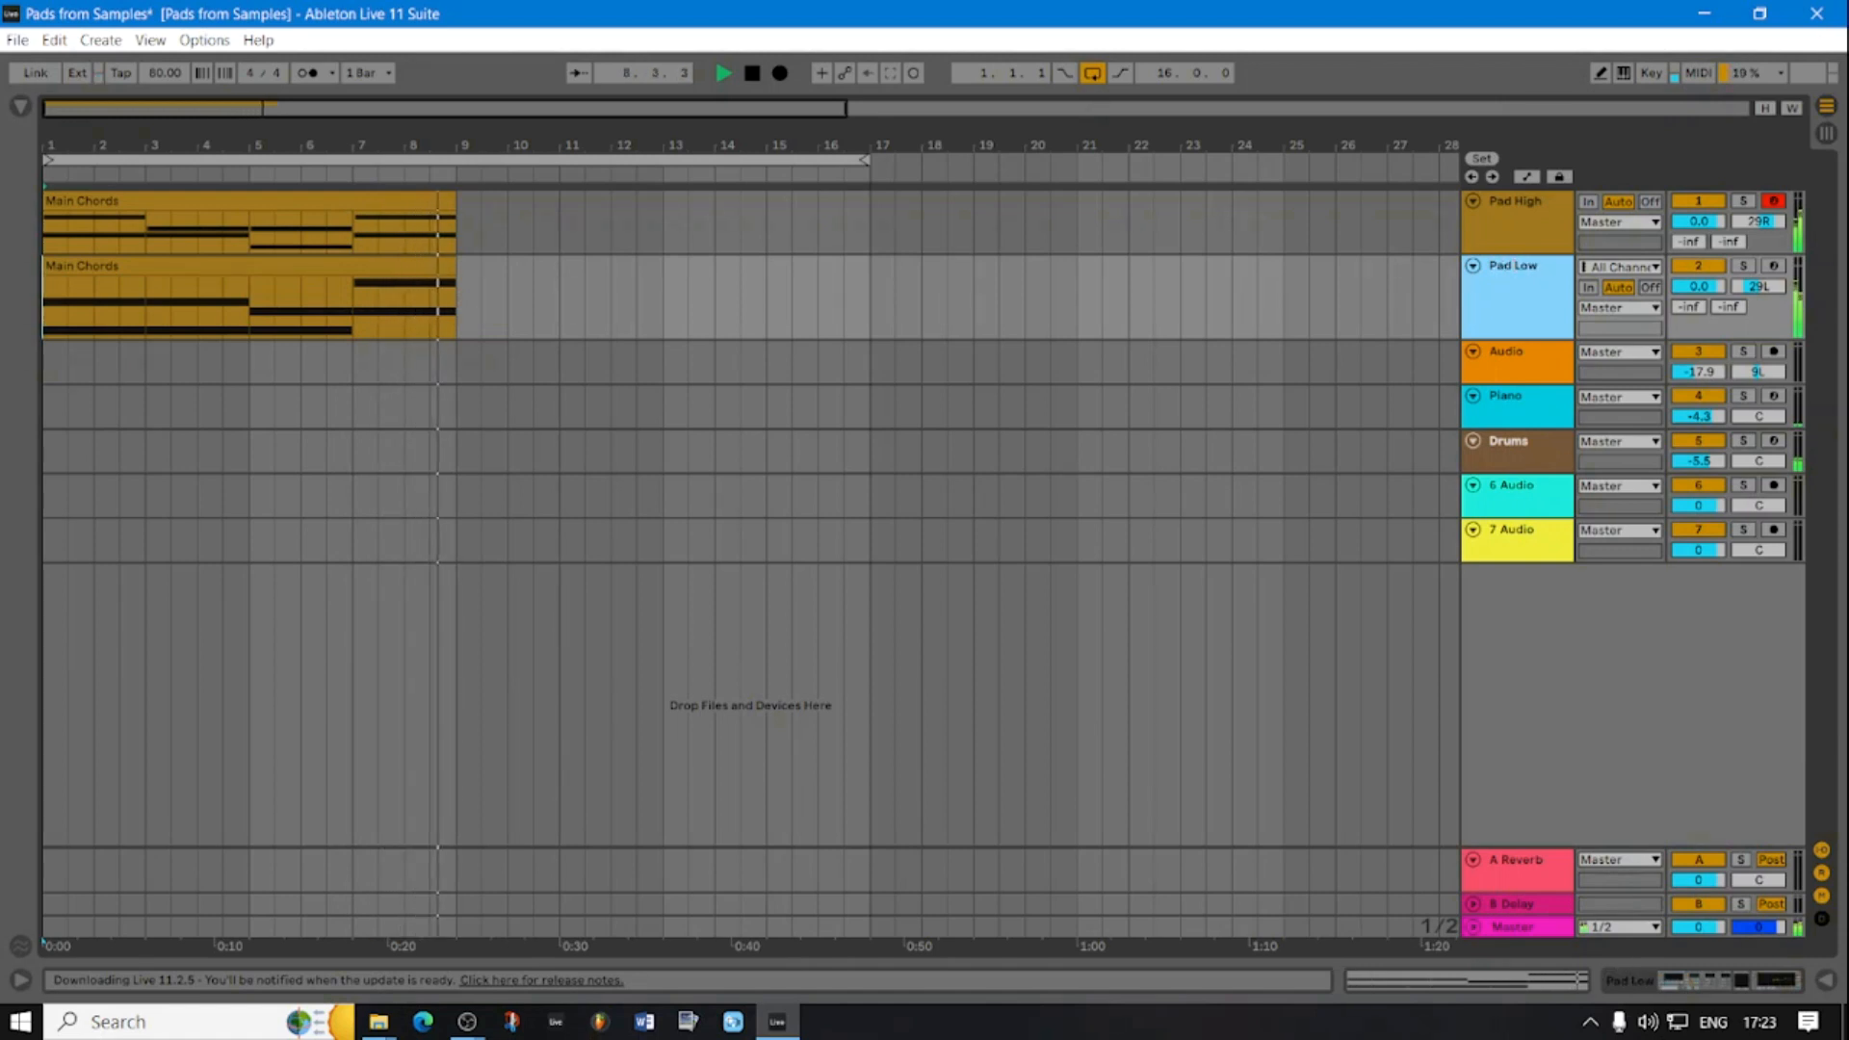
left_click(1515, 202)
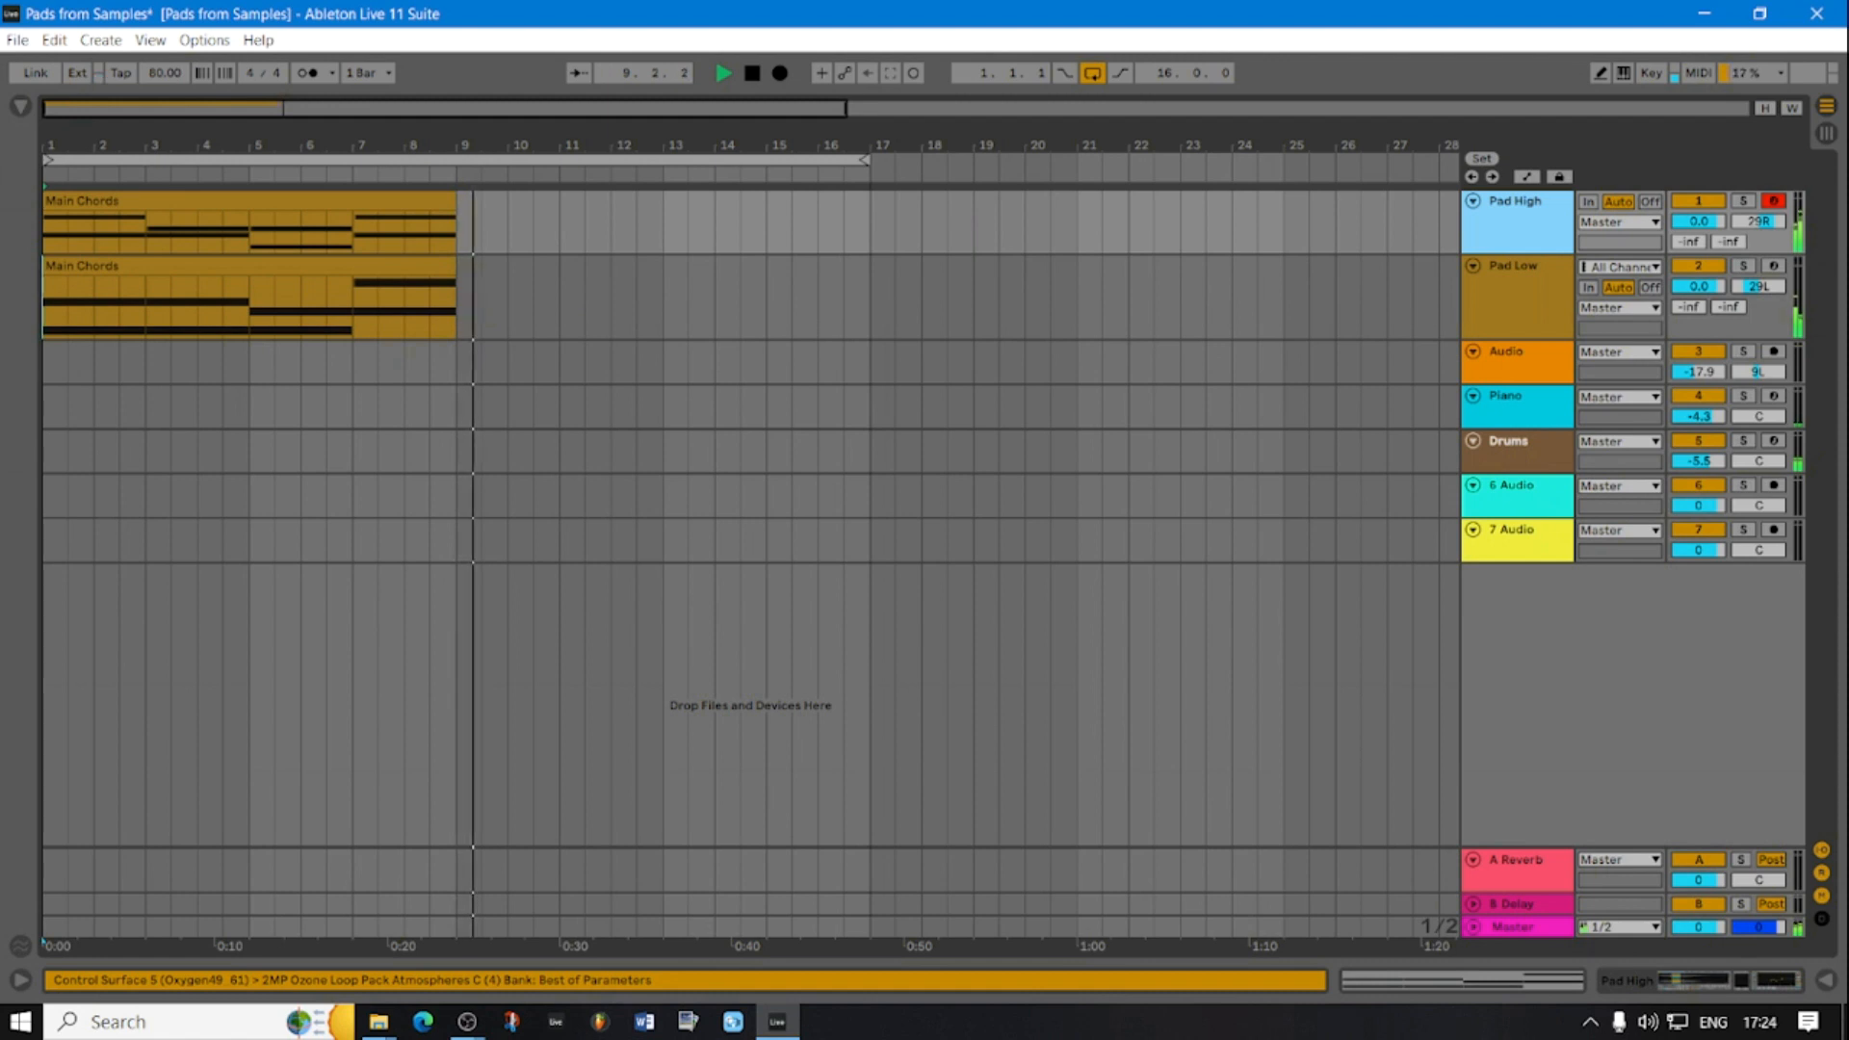
left_click(1459, 333)
right_click(1459, 337)
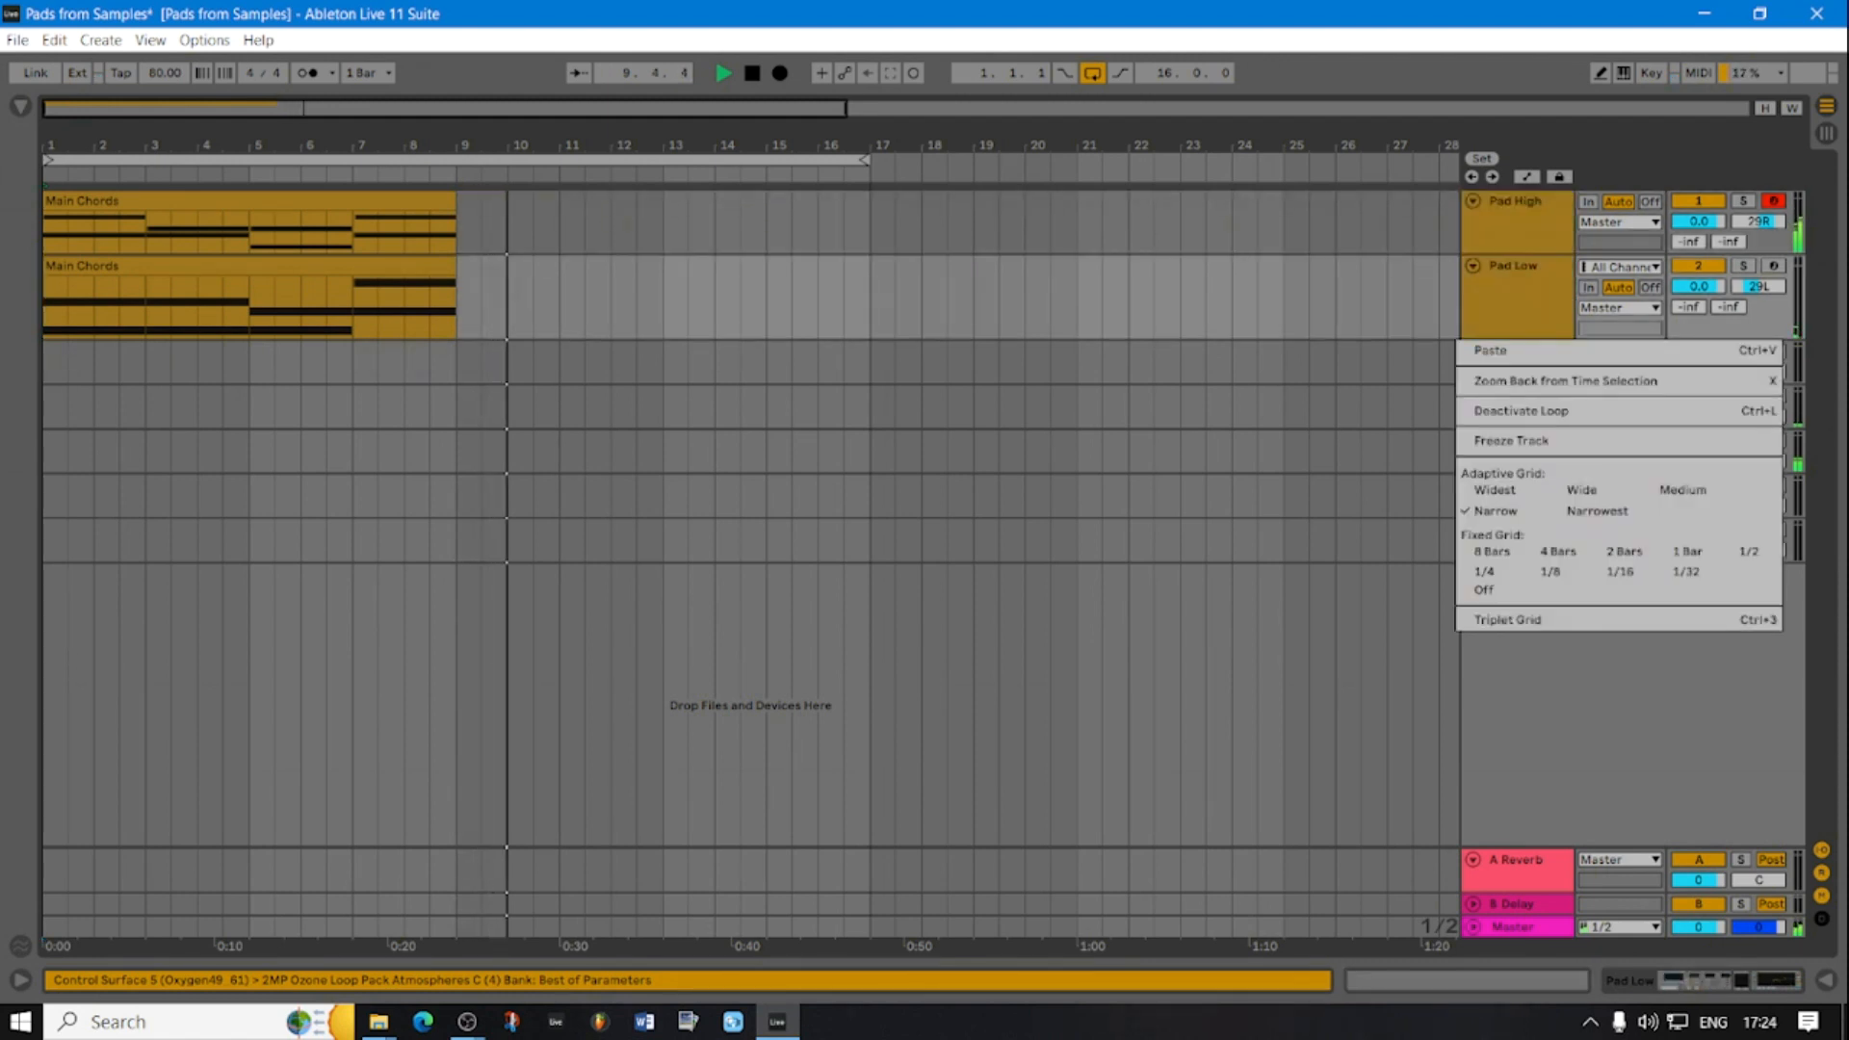
key("Escape")
- Group the Pad High and Pad Low tracks and rename the group as Pad
key("ctrl+z")
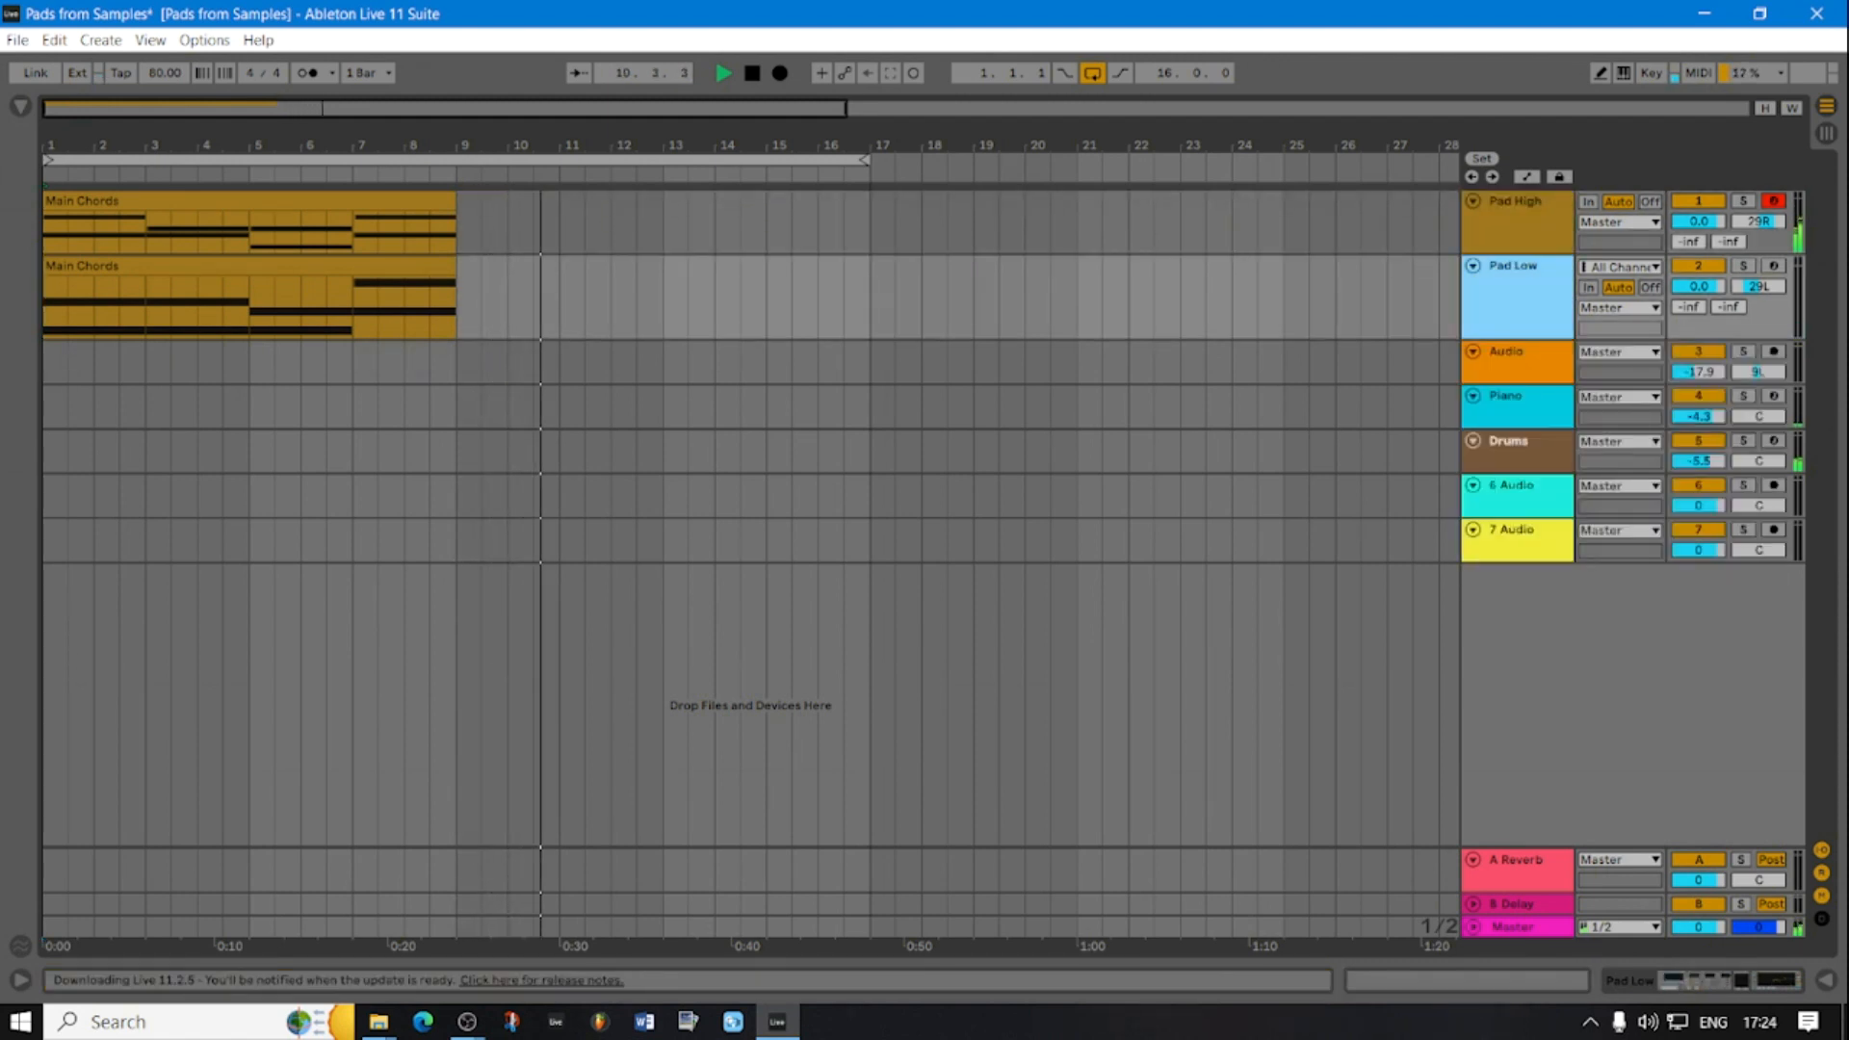
key("ctrl+z")
right_click(1530, 215)
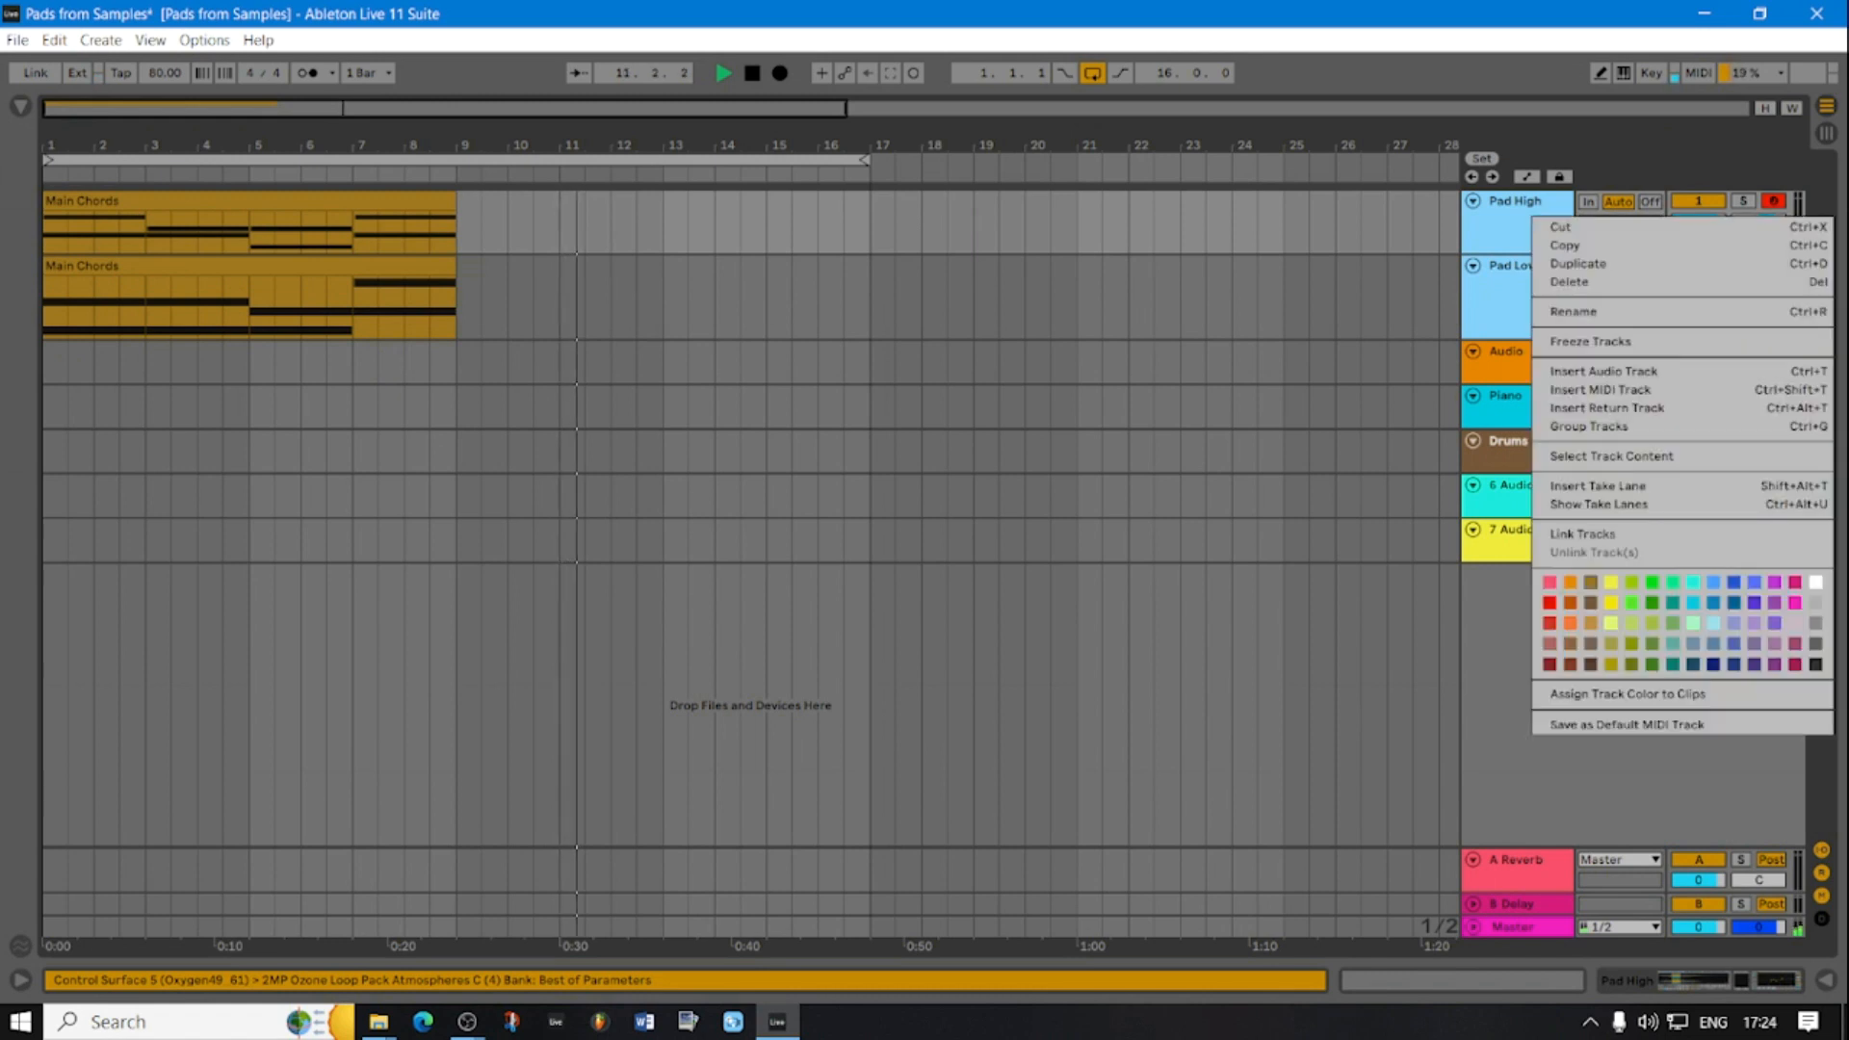
left_click(1606, 693)
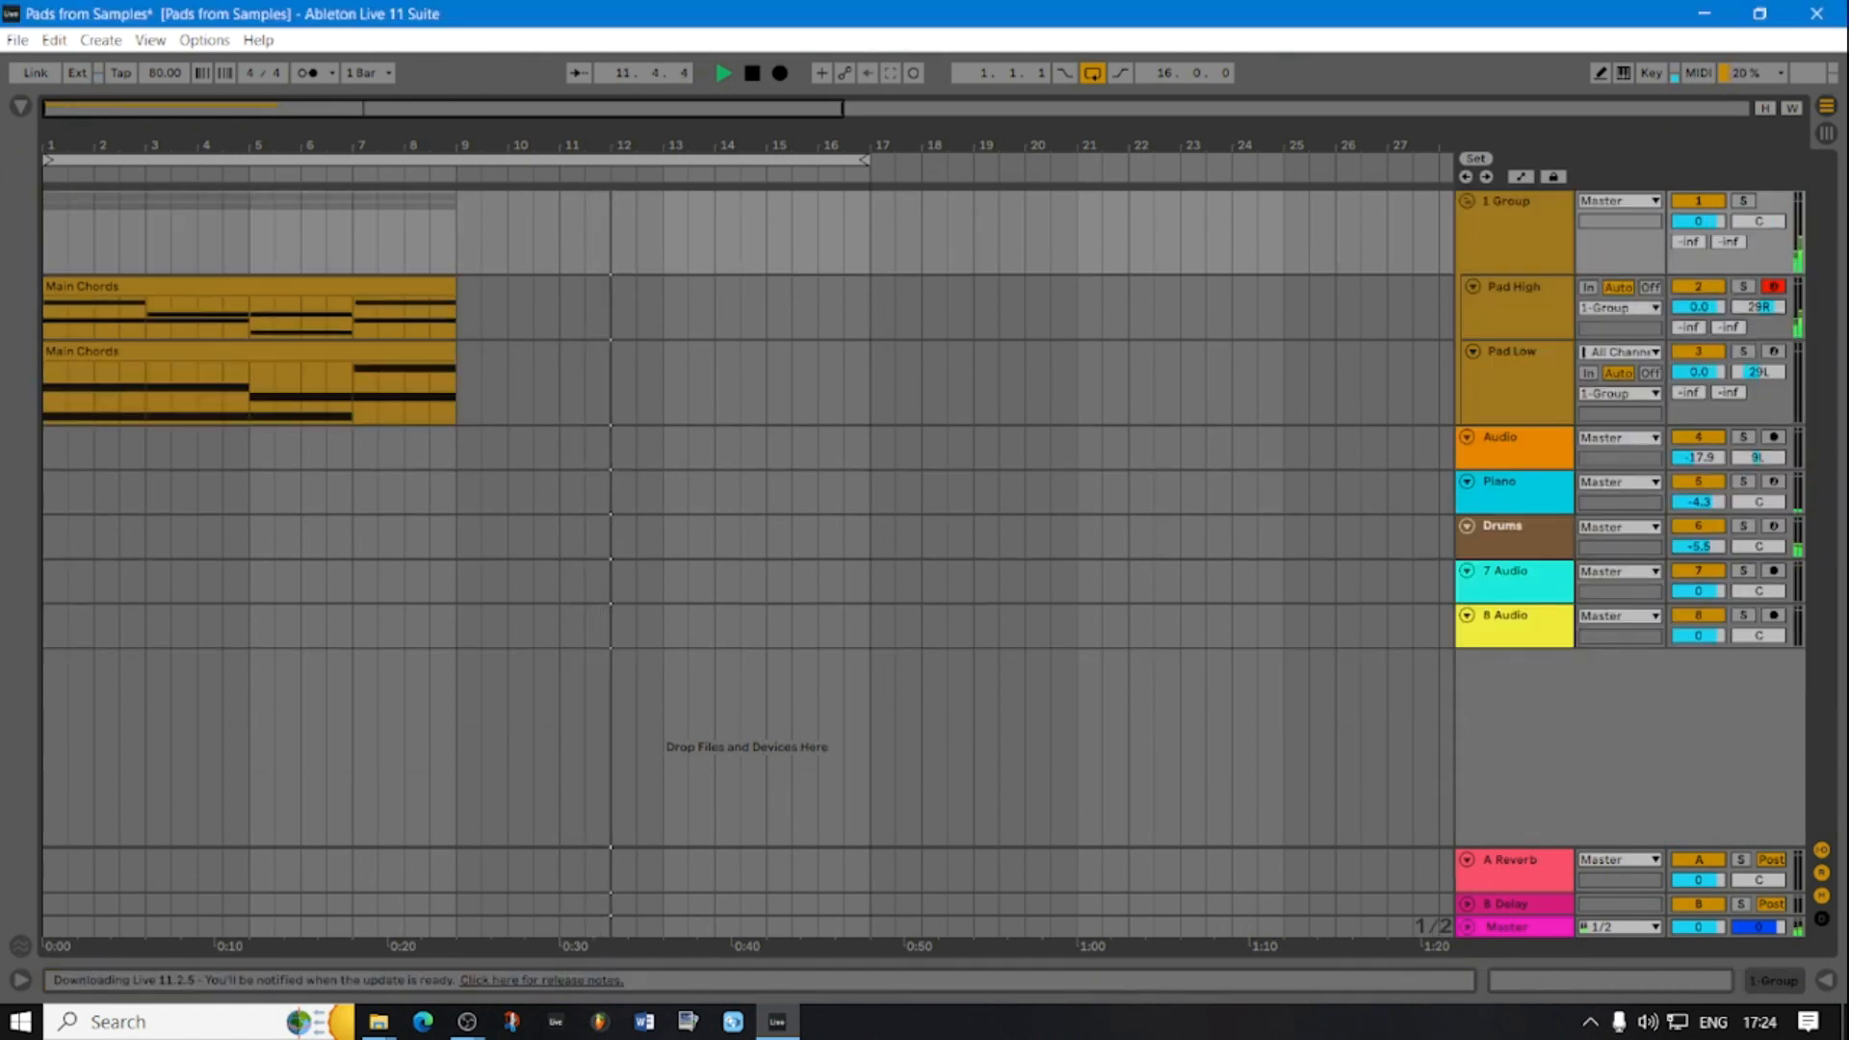
right_click(1494, 204)
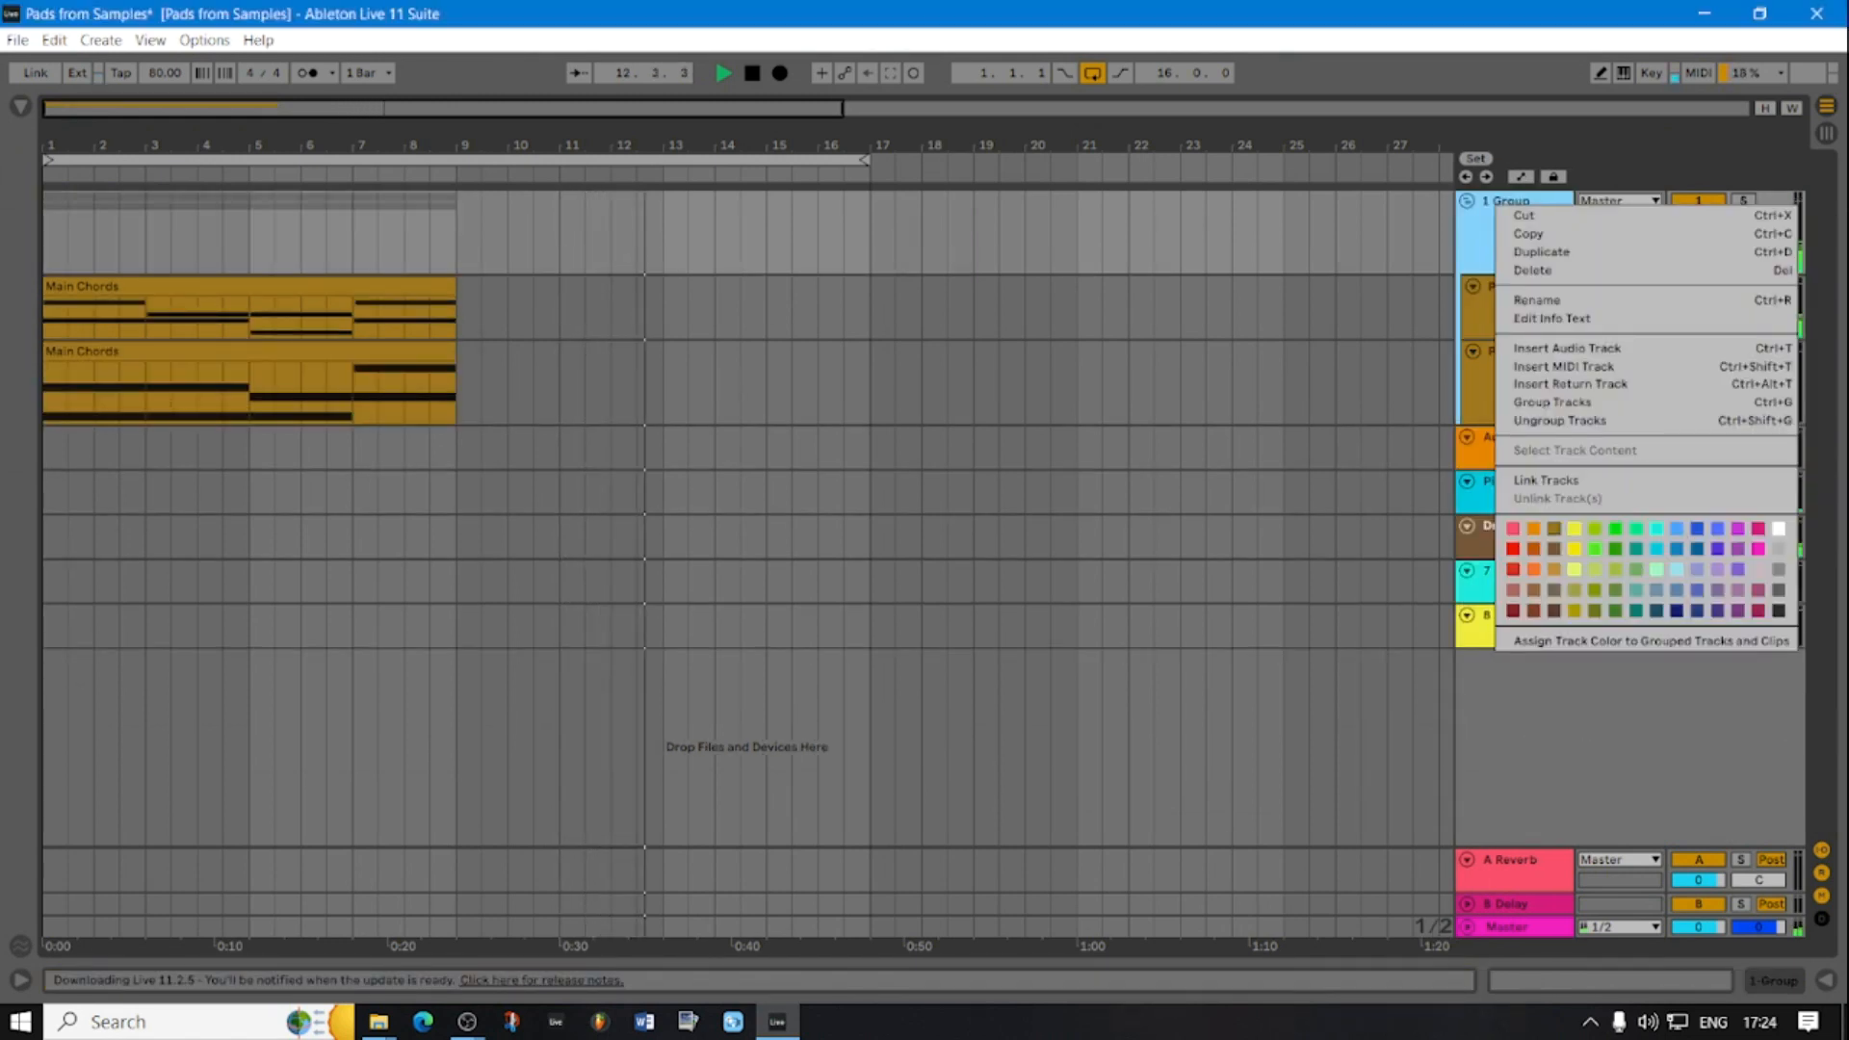
left_click(1537, 300)
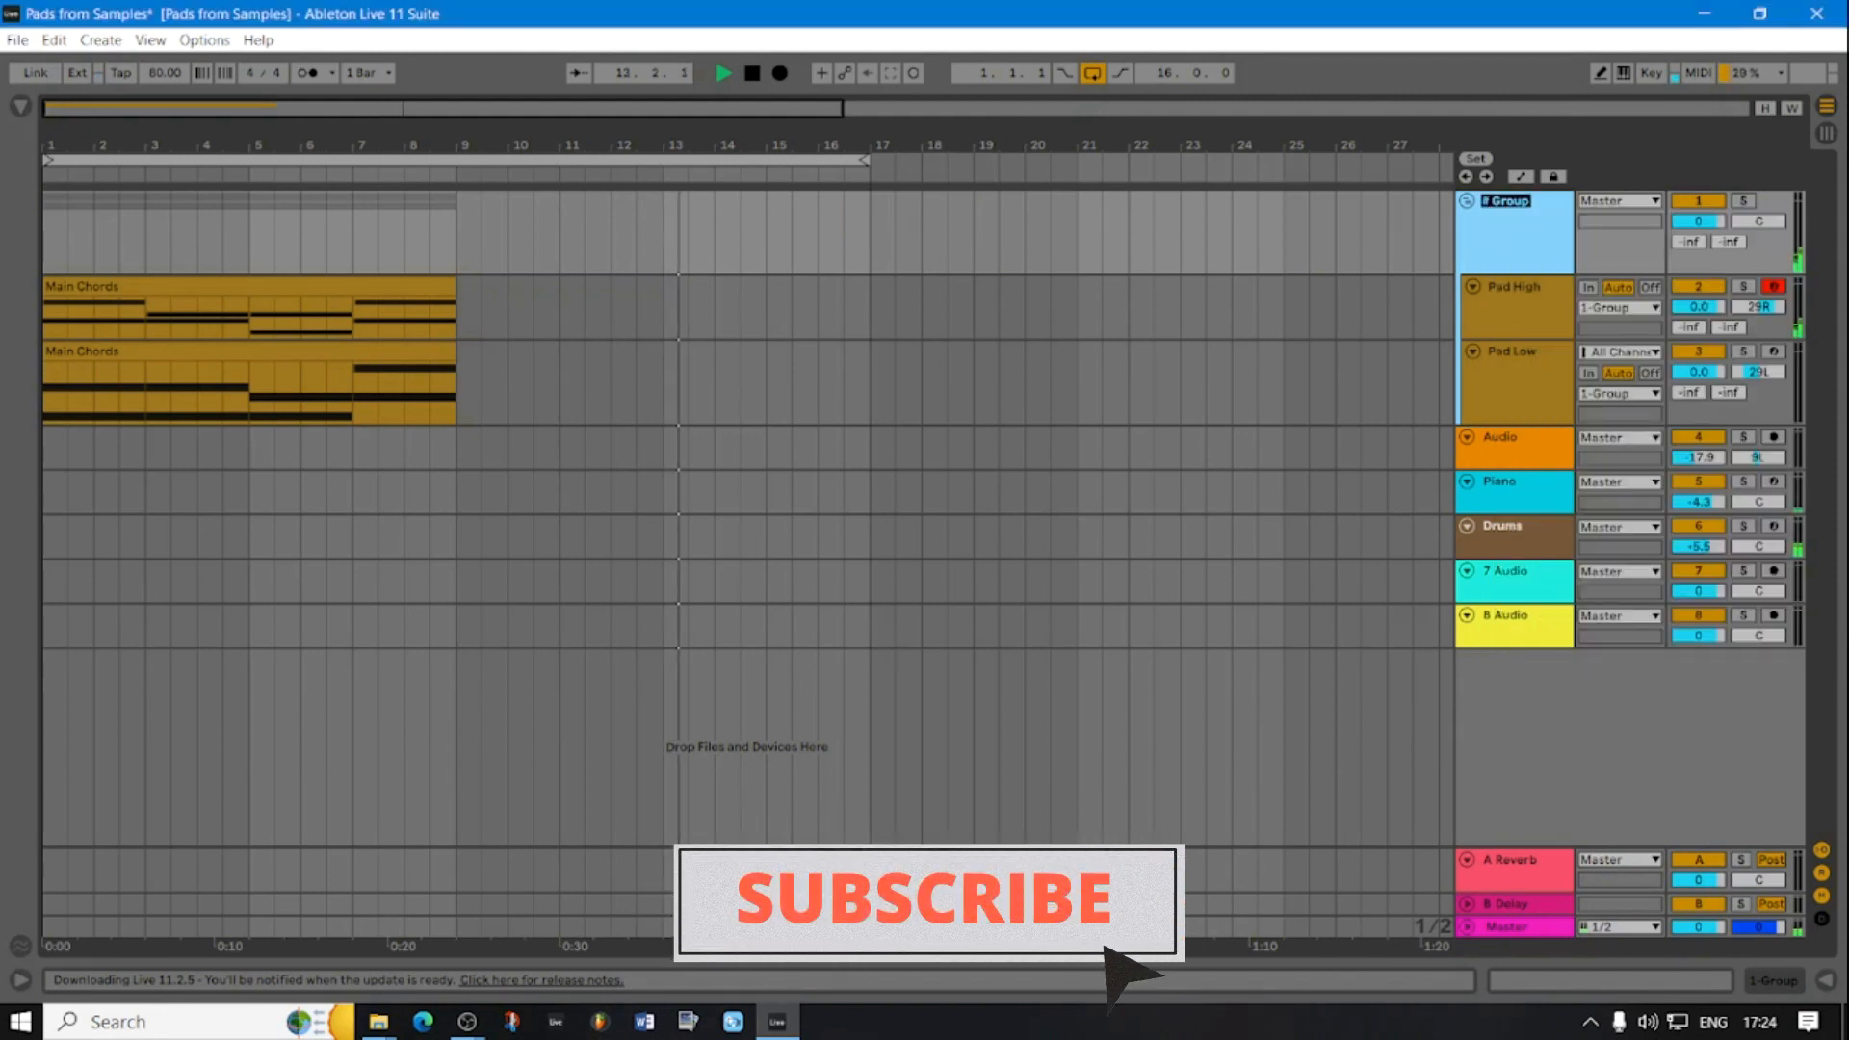
type("Pad")
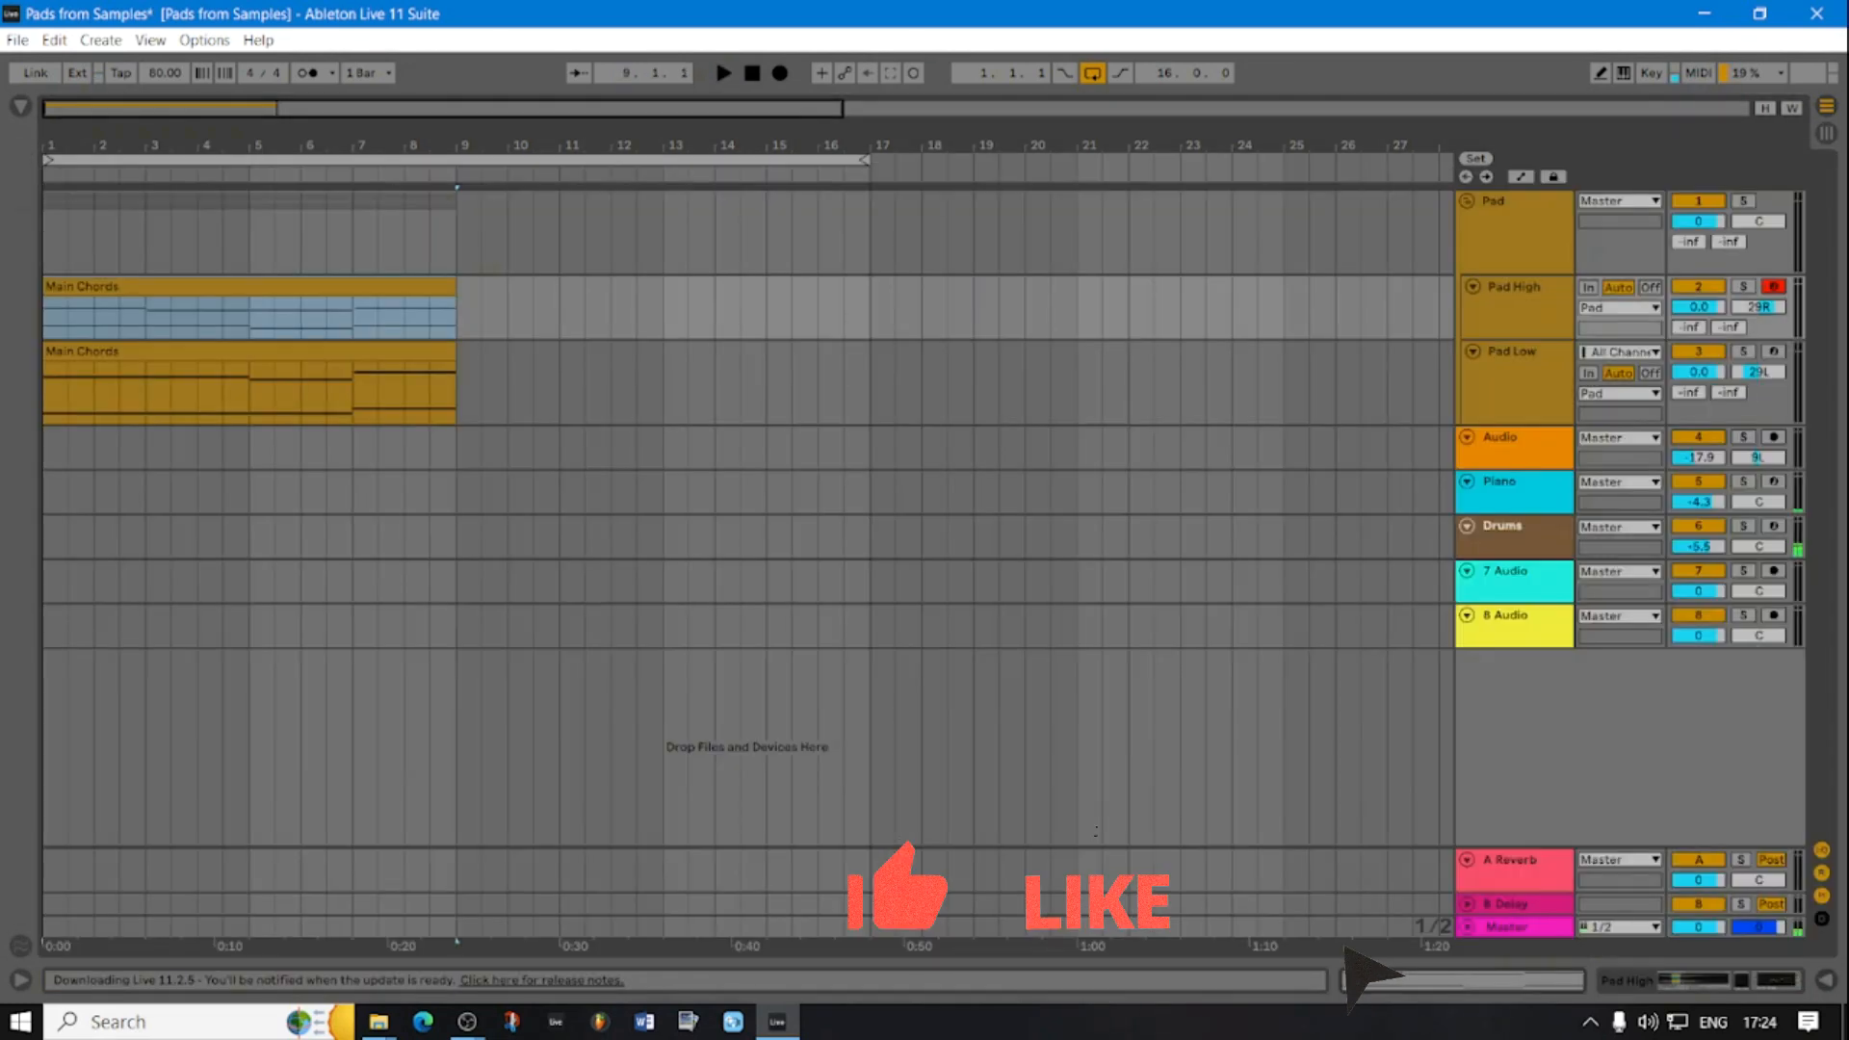
- Solo the Pad High and Pad Low tracks in turn, listening to each and examining the notes in its Main Chords clip
left_click(1743, 202)
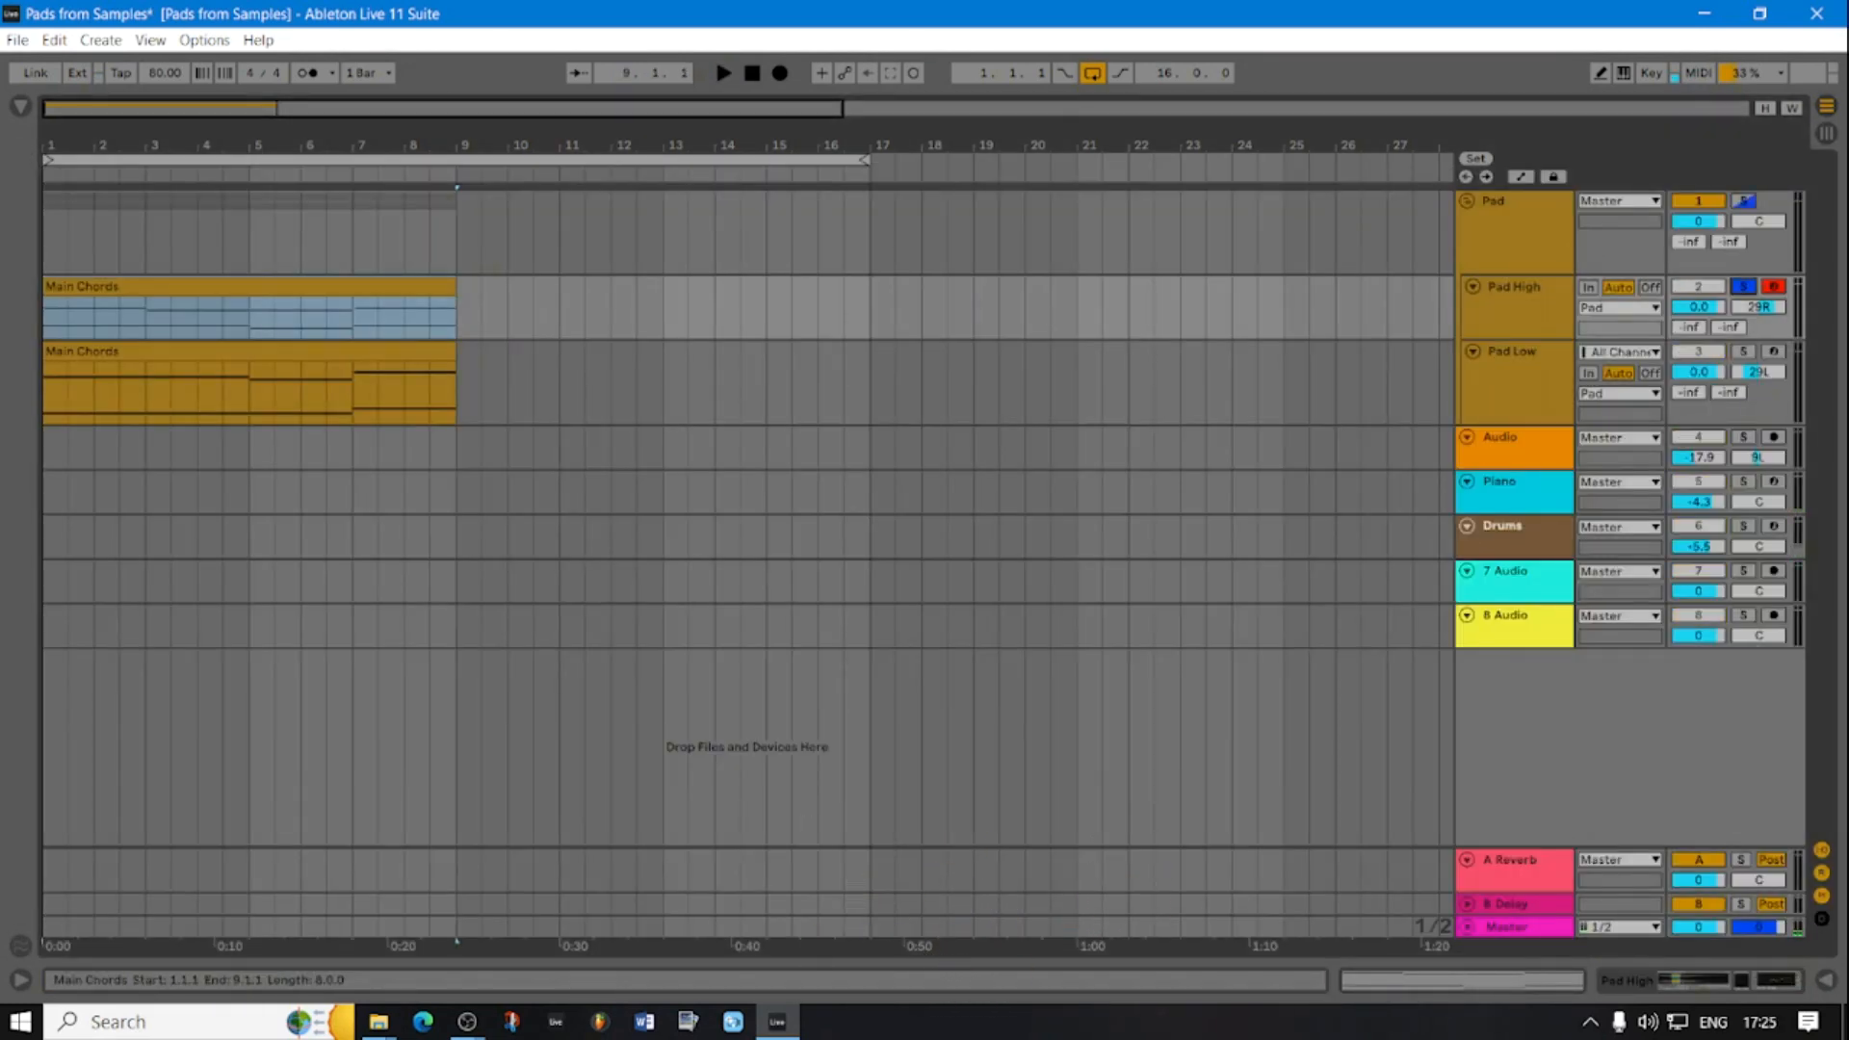
double_click(251, 286)
key("space")
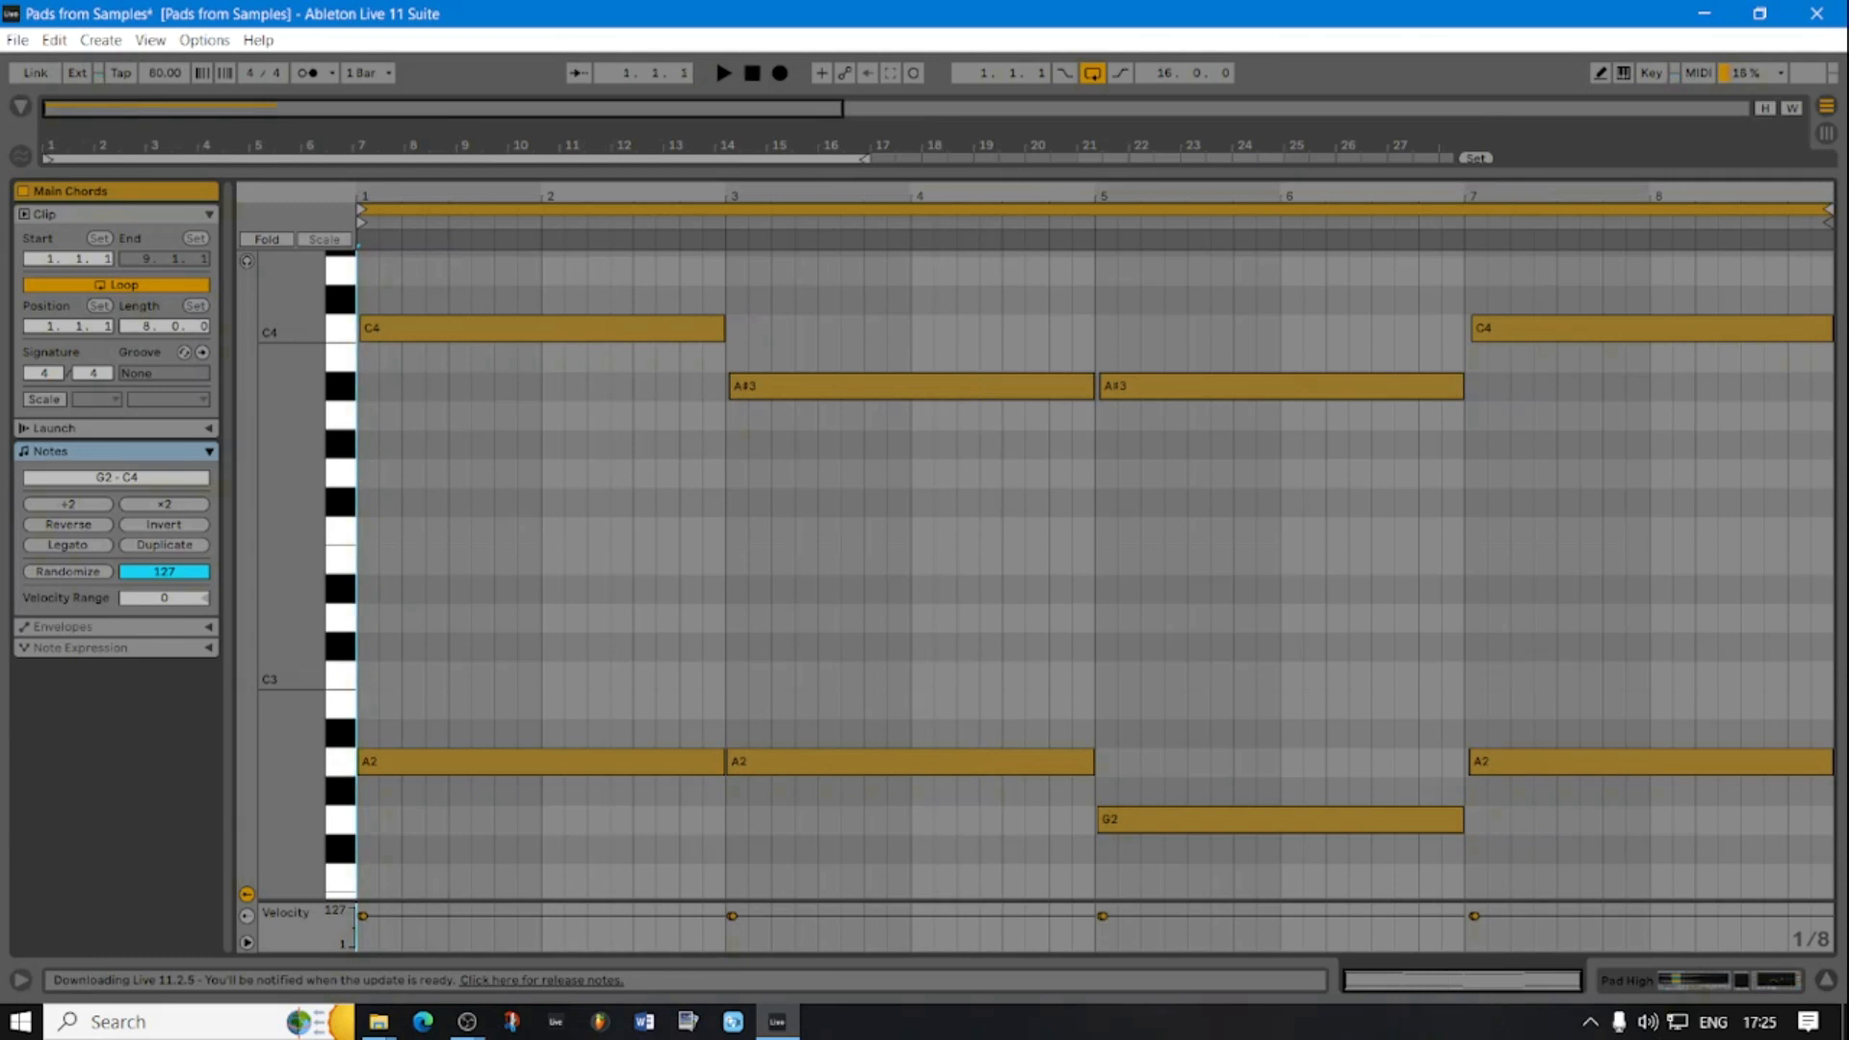
key("ctrl+alt+l")
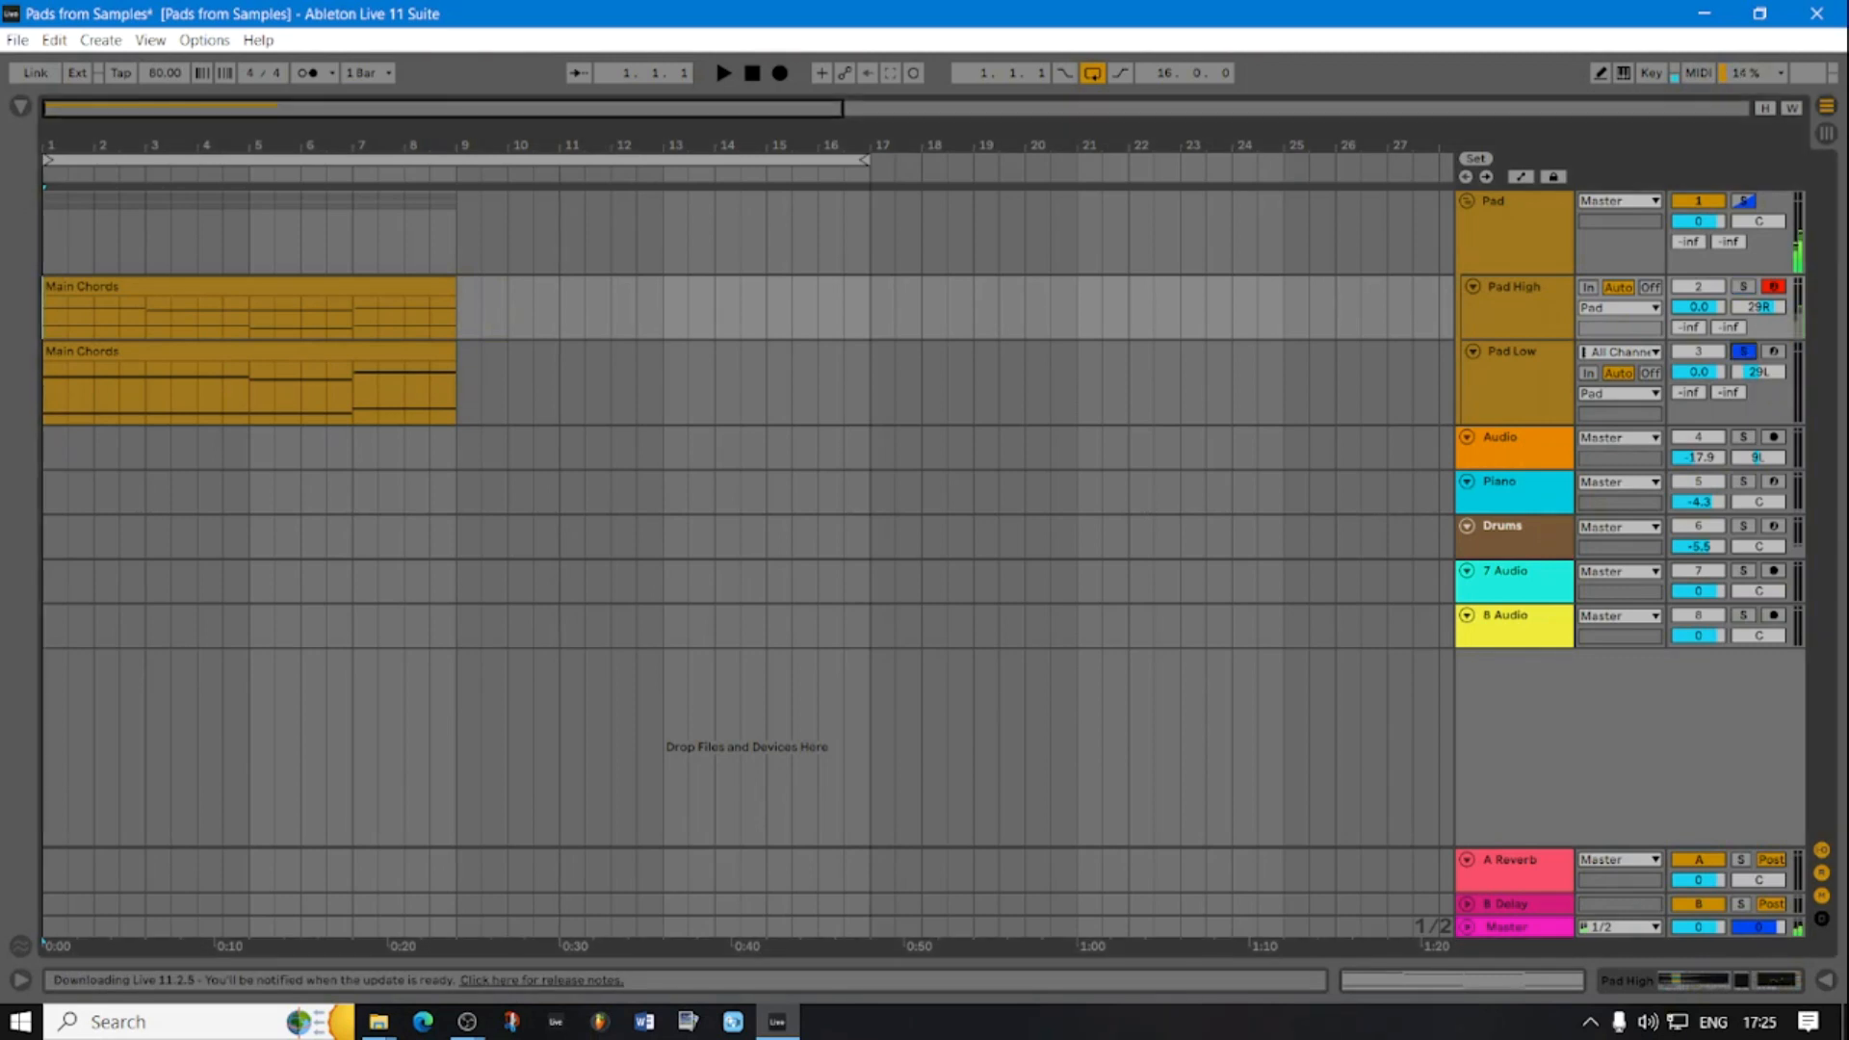
key("ctrl+alt+l")
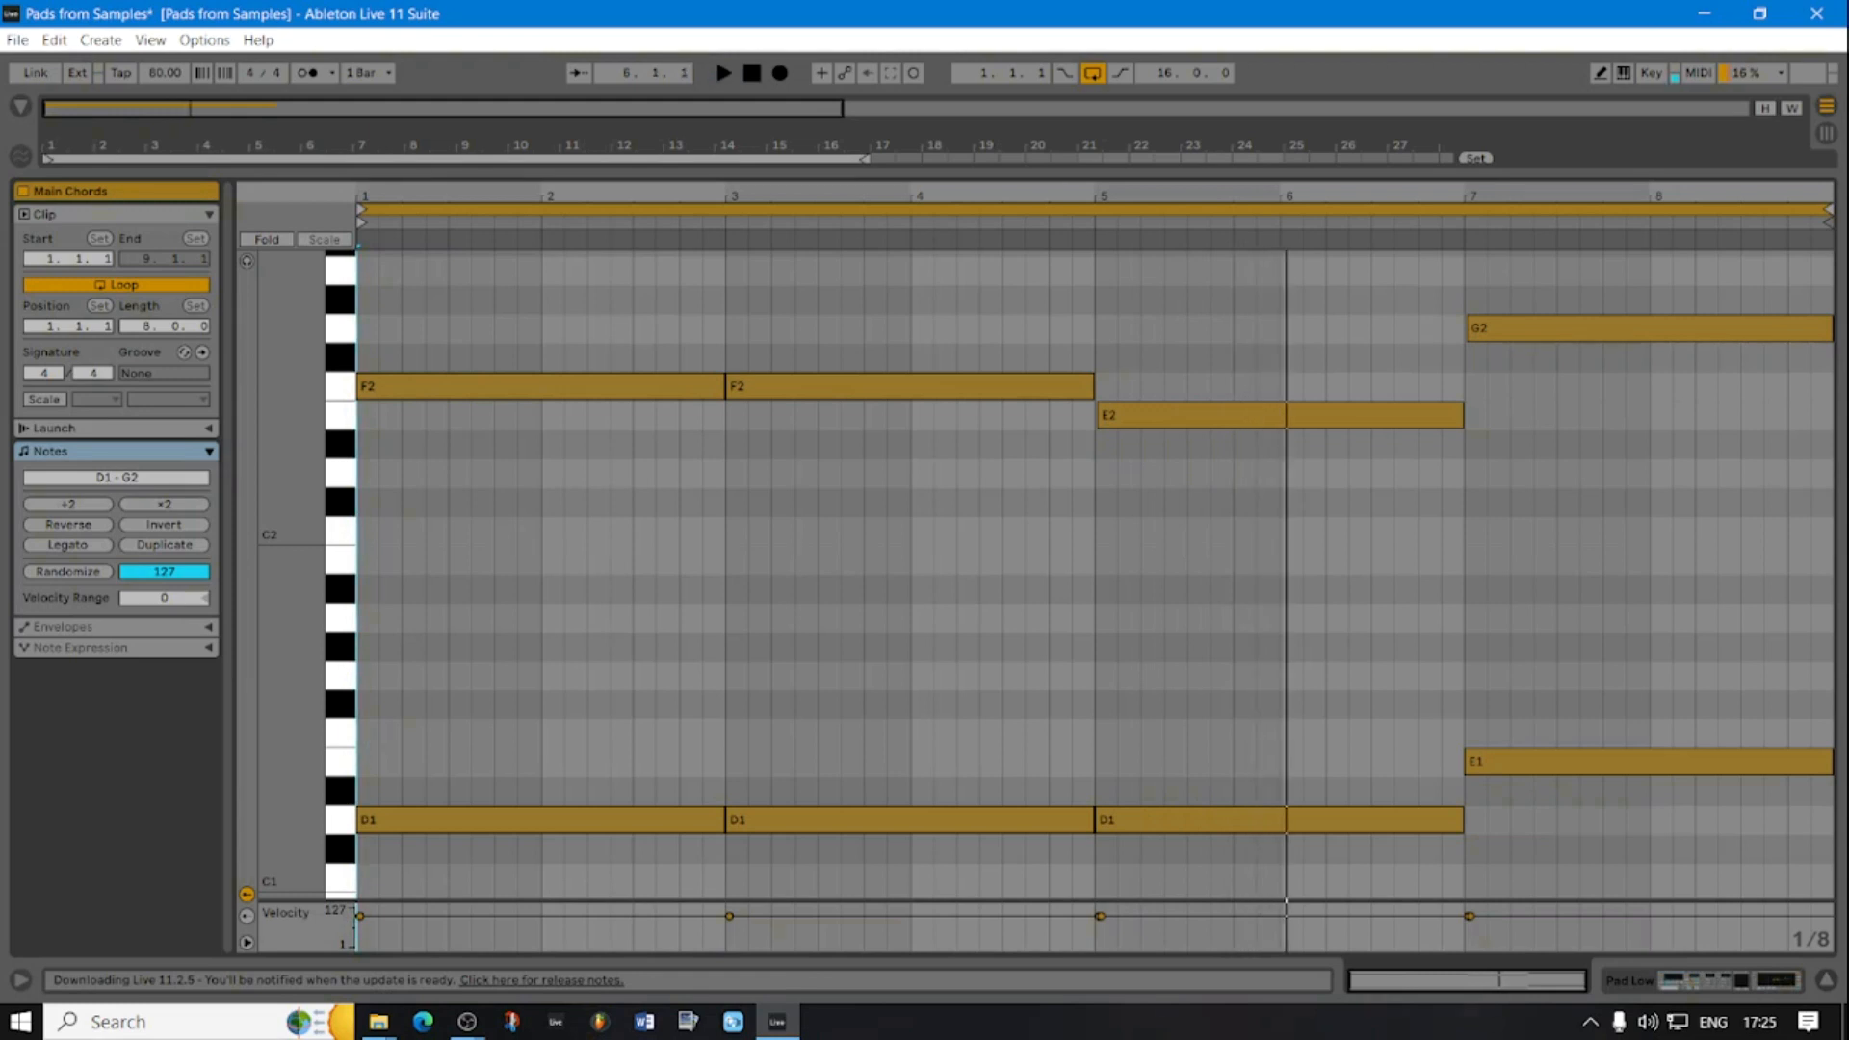
key("ctrl+alt+l")
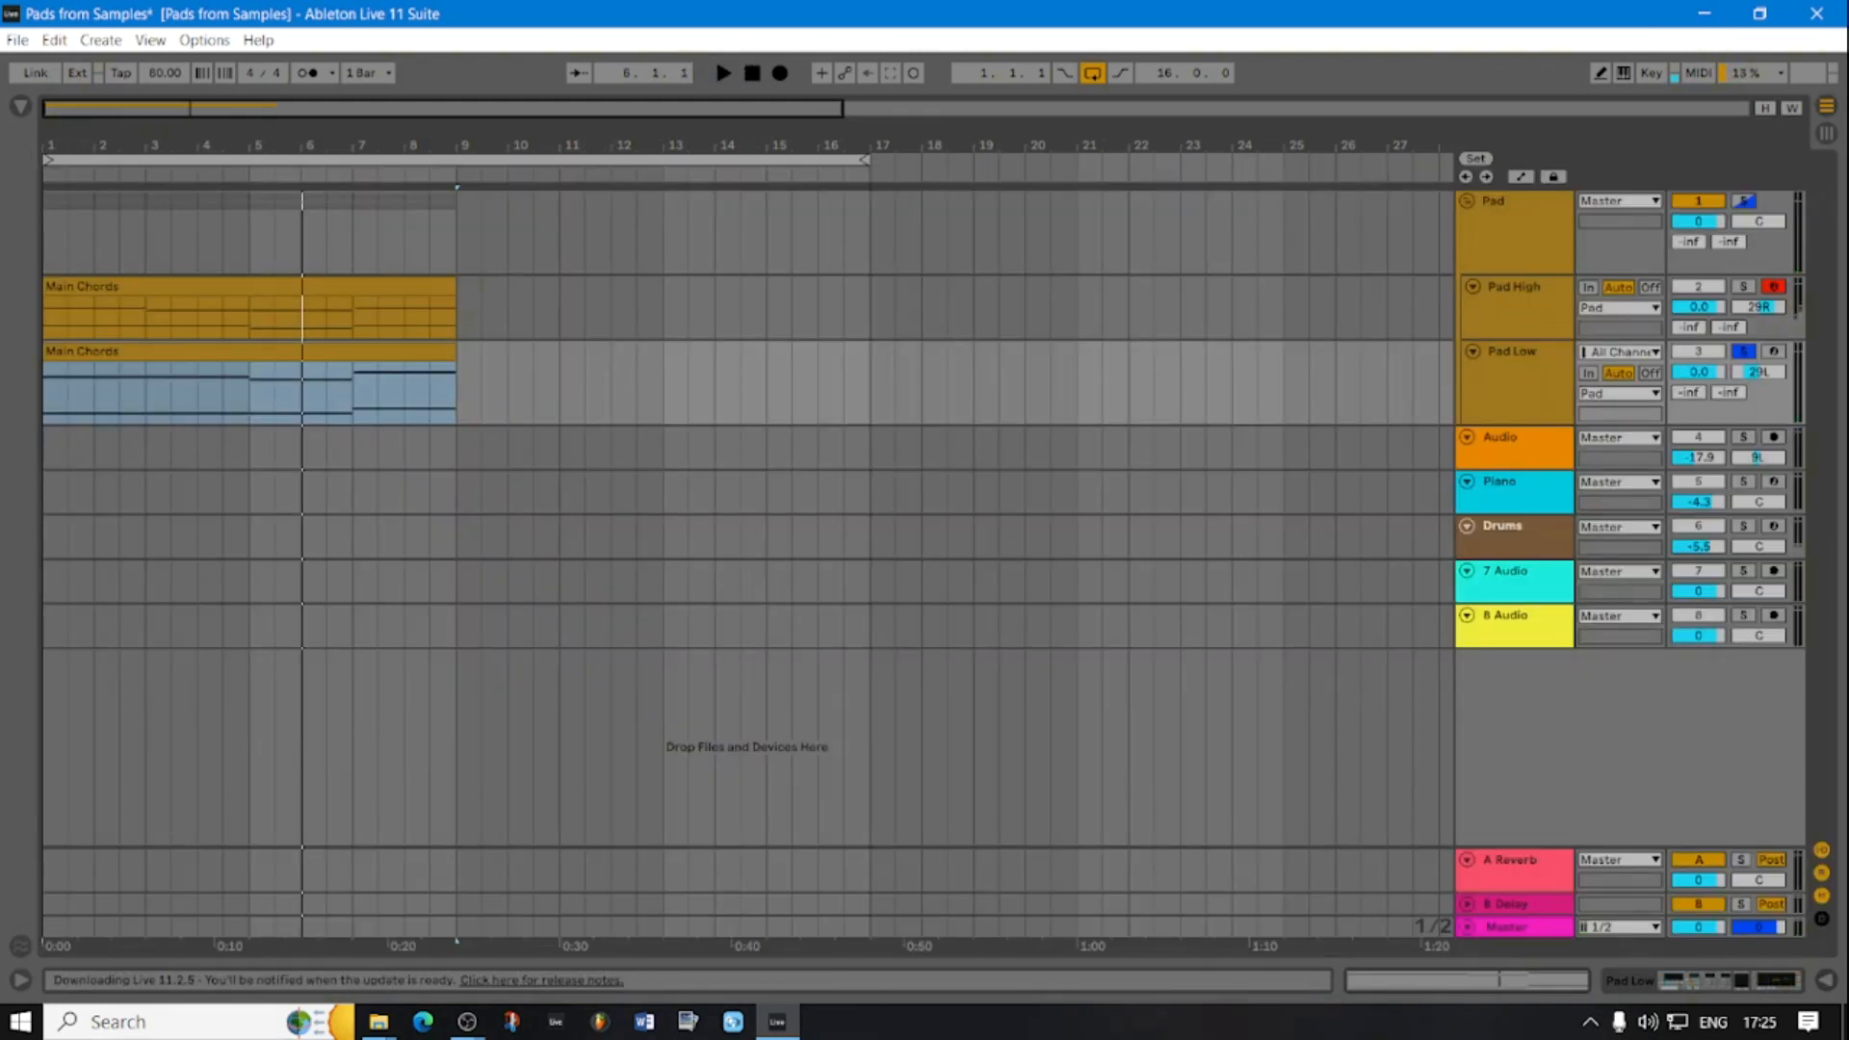
- Add 2MP Ozone Loop Pack Atmospheres C (4).wav from File Explorer to the Audio track, unsolo Pad Low and enlarge the Audio track
left_click(1514, 439)
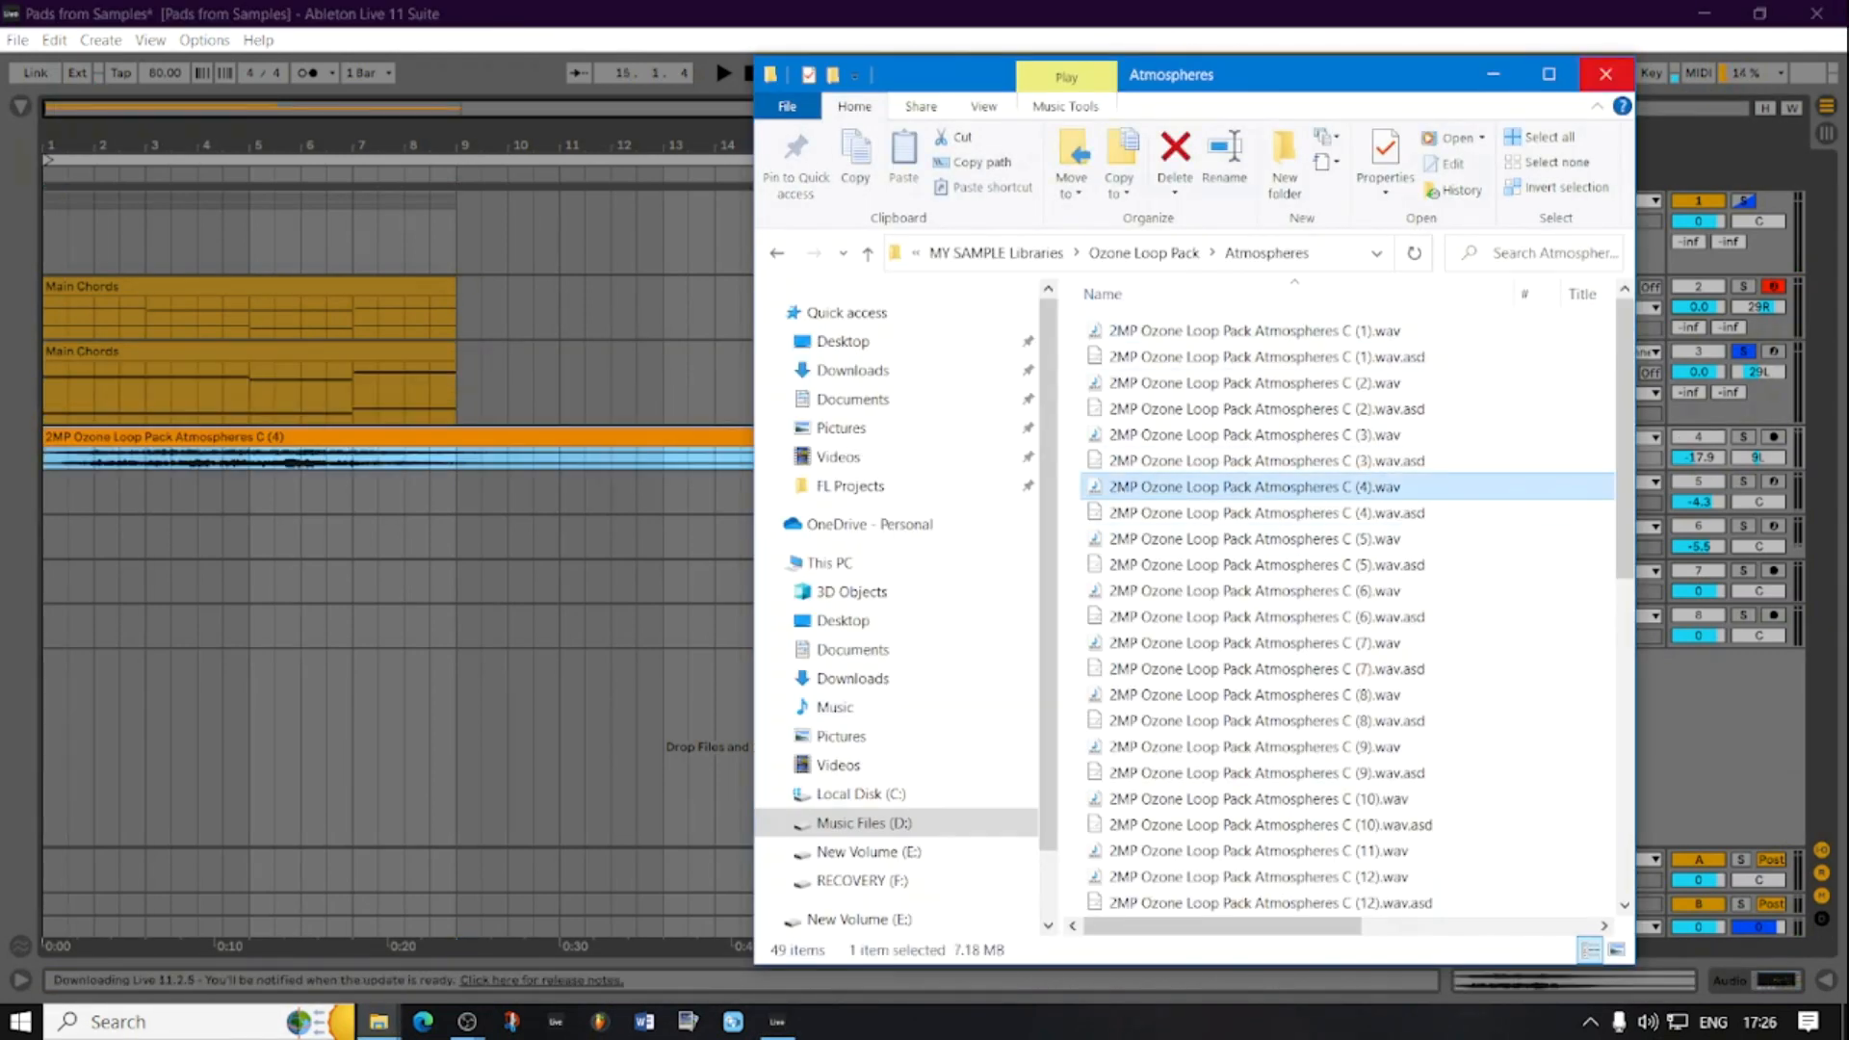
left_click(1605, 74)
left_click(1743, 352)
left_click_drag(1514, 469, 1514, 530)
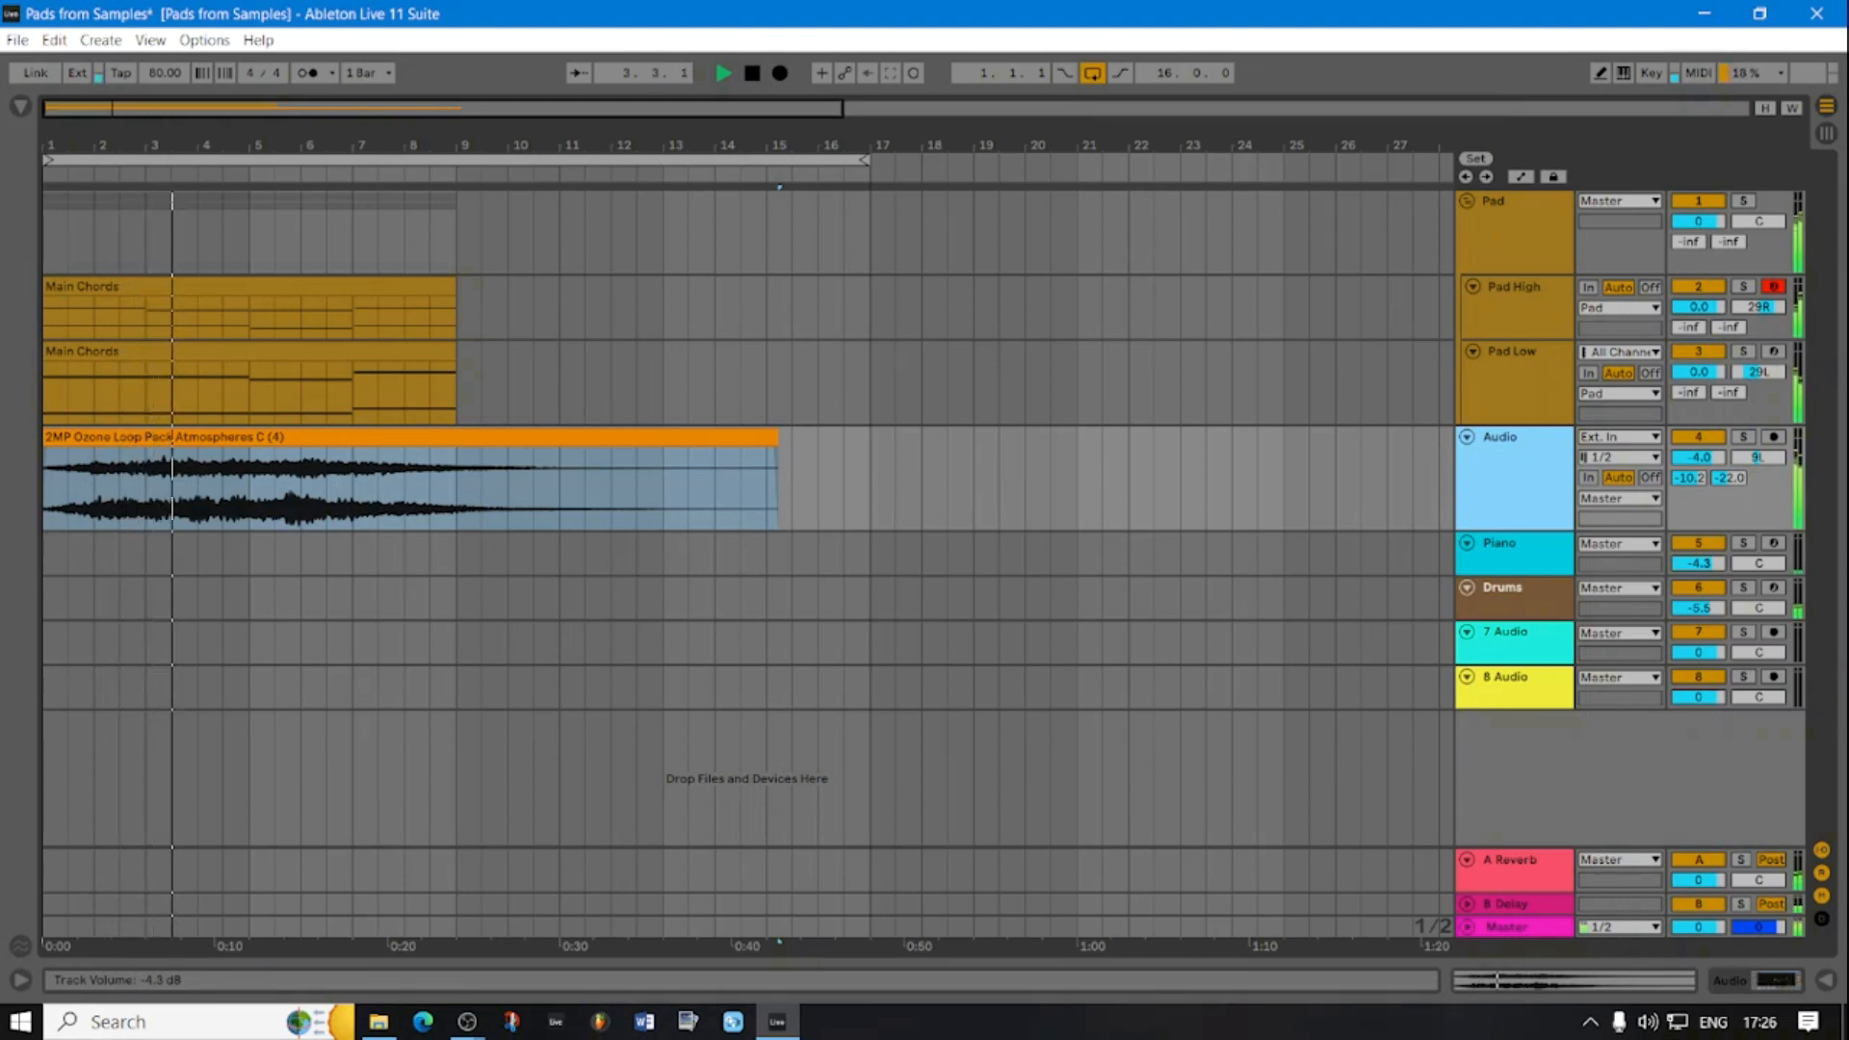
- Set the Audio track's volume to -18.9 dB and trim the atmosphere clip's end to bar 11
left_click_drag(1697, 458, 1698, 543)
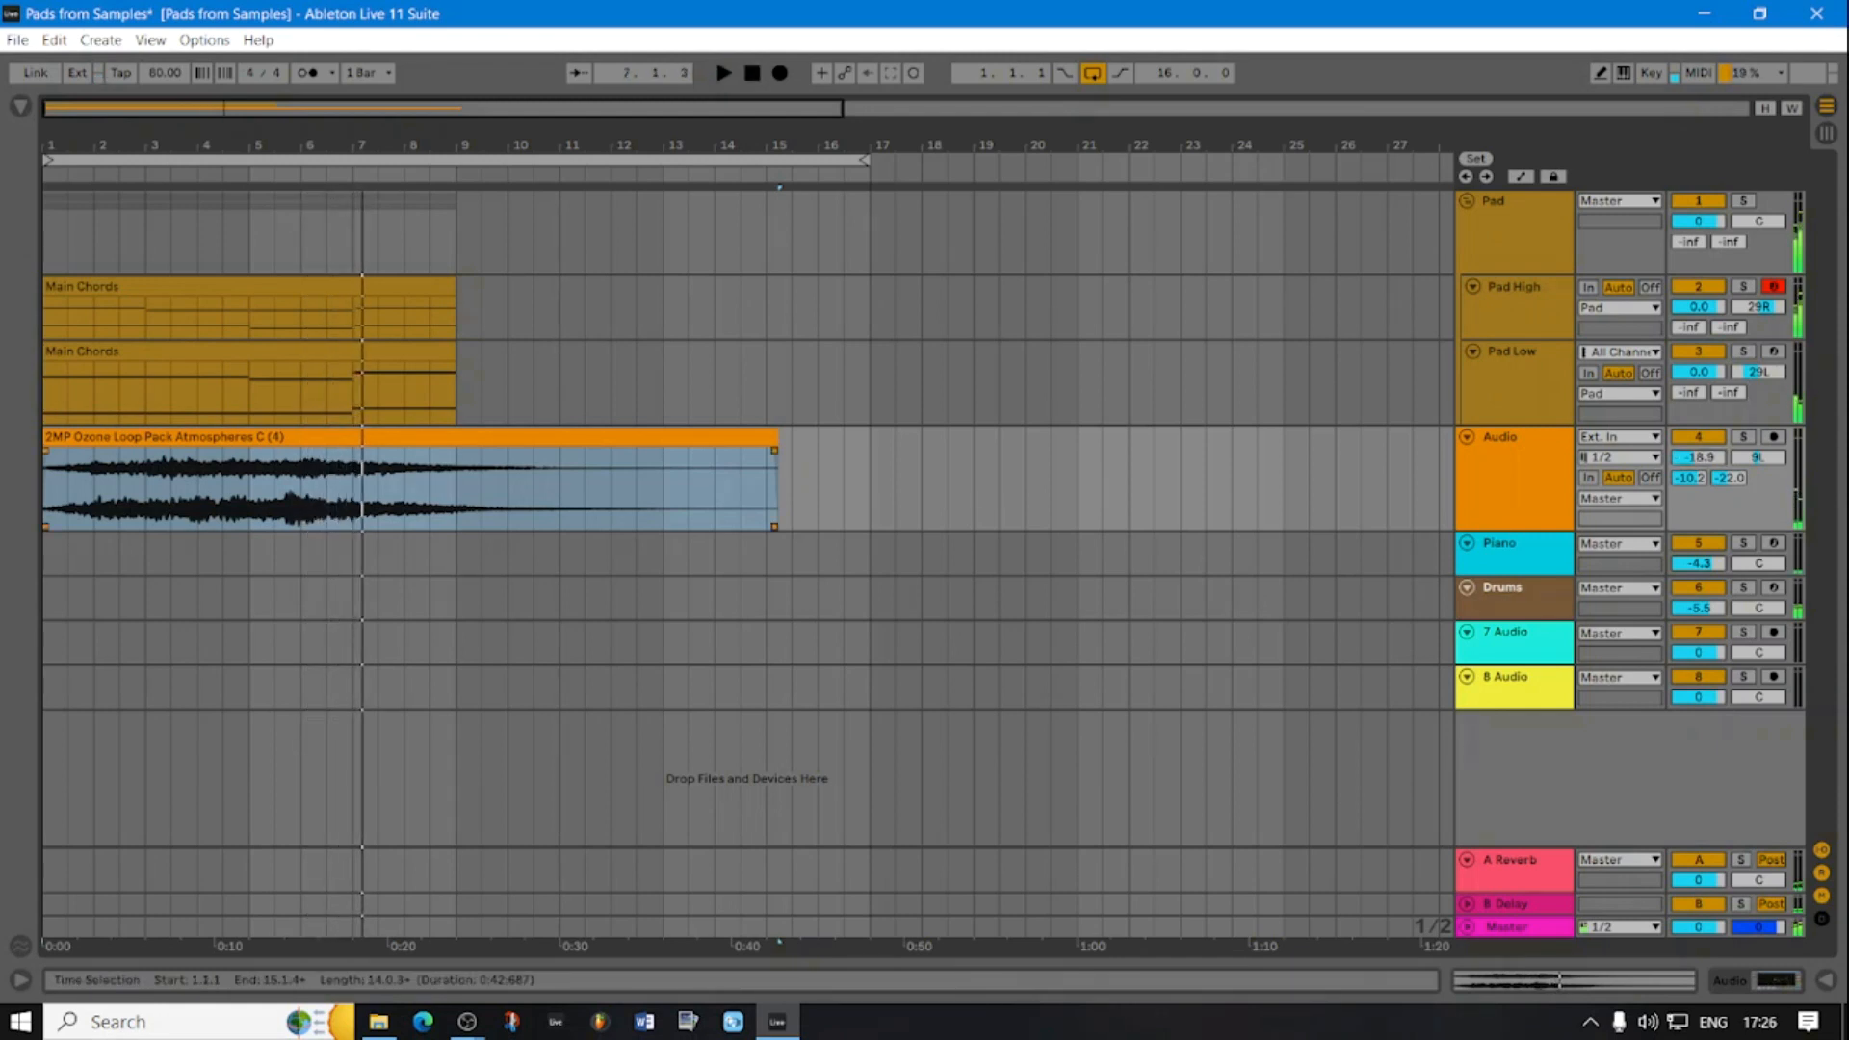
left_click_drag(777, 482, 571, 481)
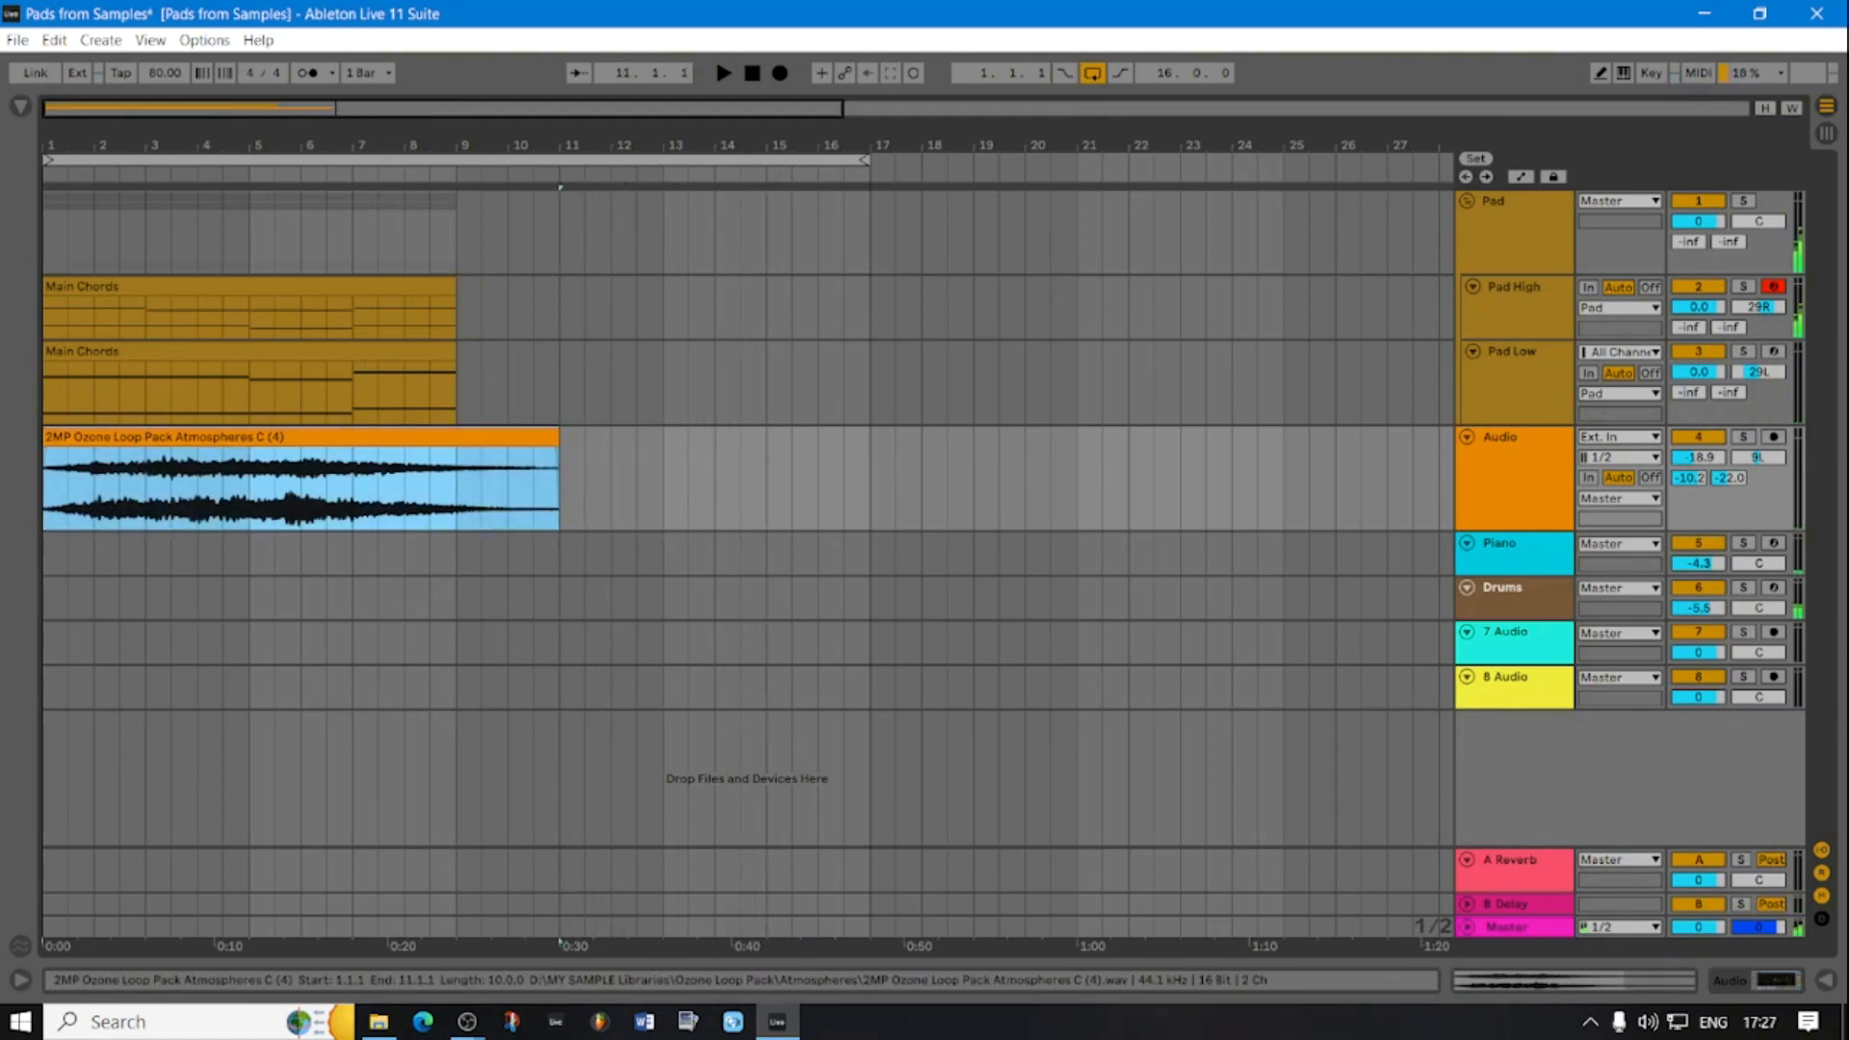
- Duplicate the Main Chords and Chord Melodies clips so they extend to bar 17, and set the Pad group's volume to -7.1 dB
left_click(250, 287)
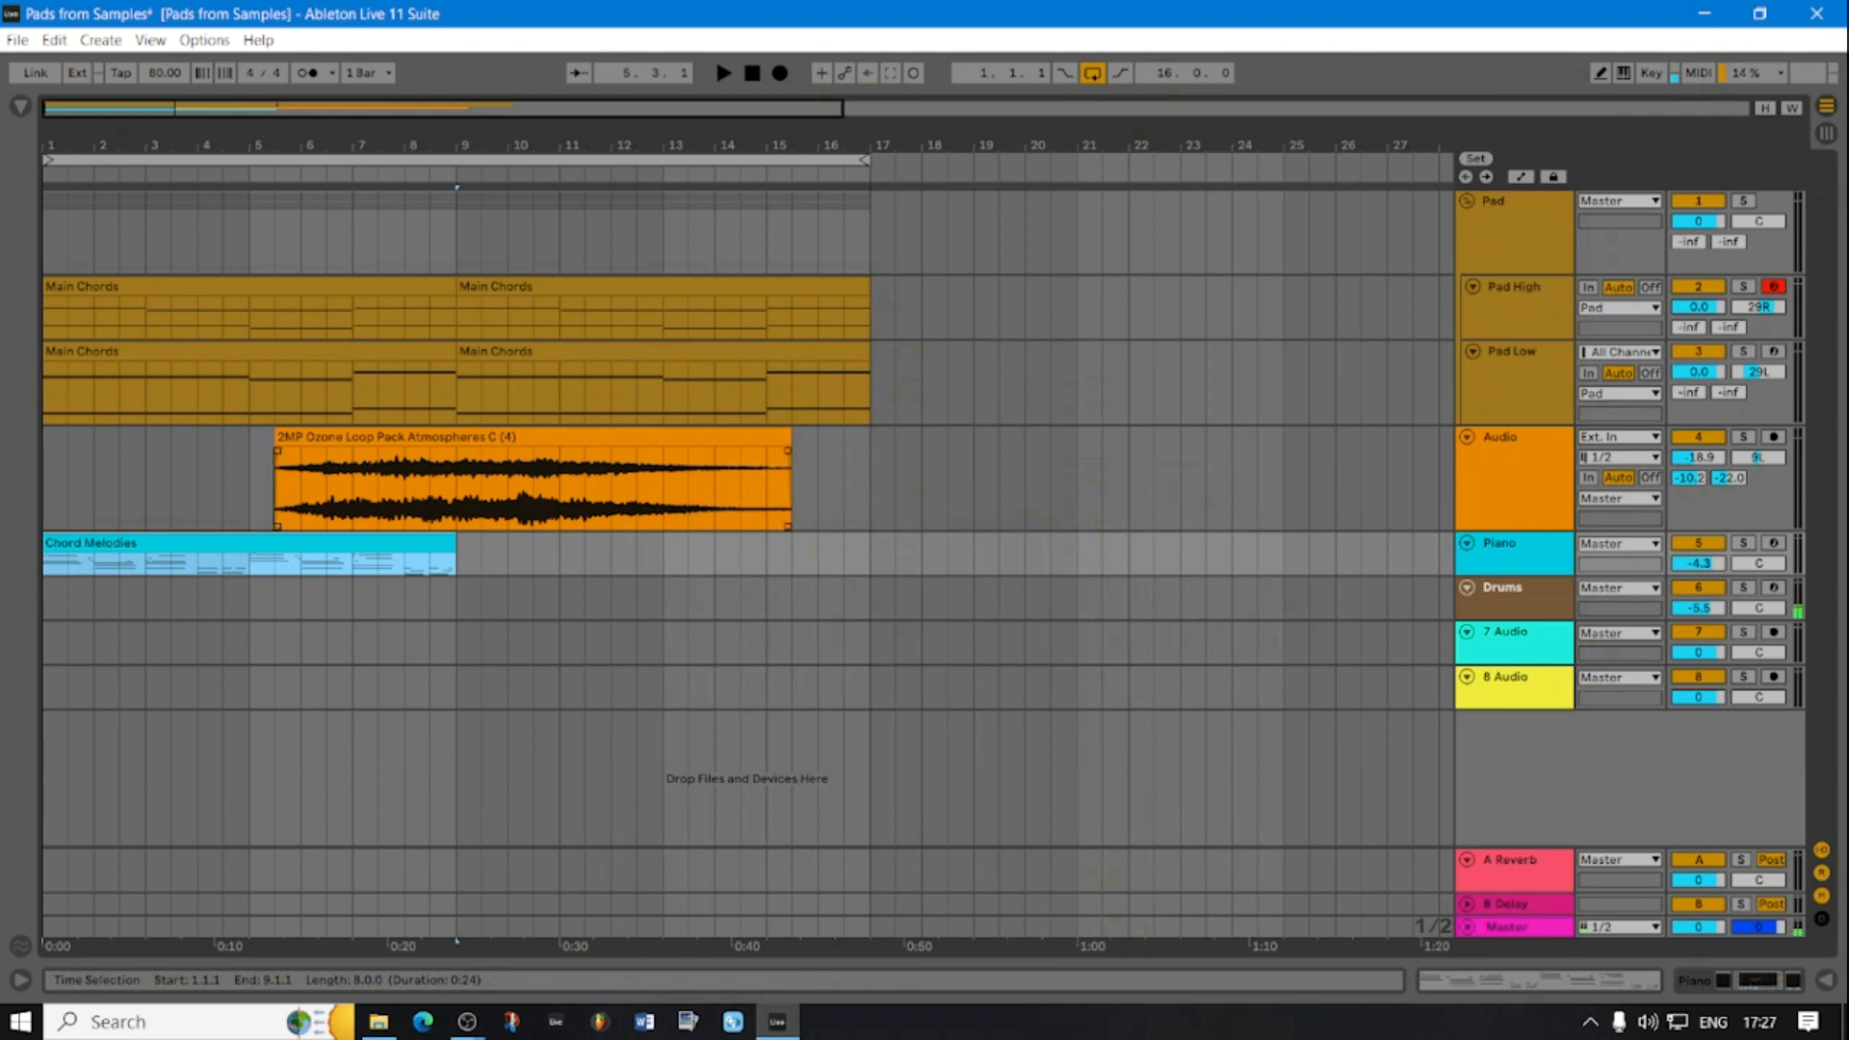
double_click(249, 543)
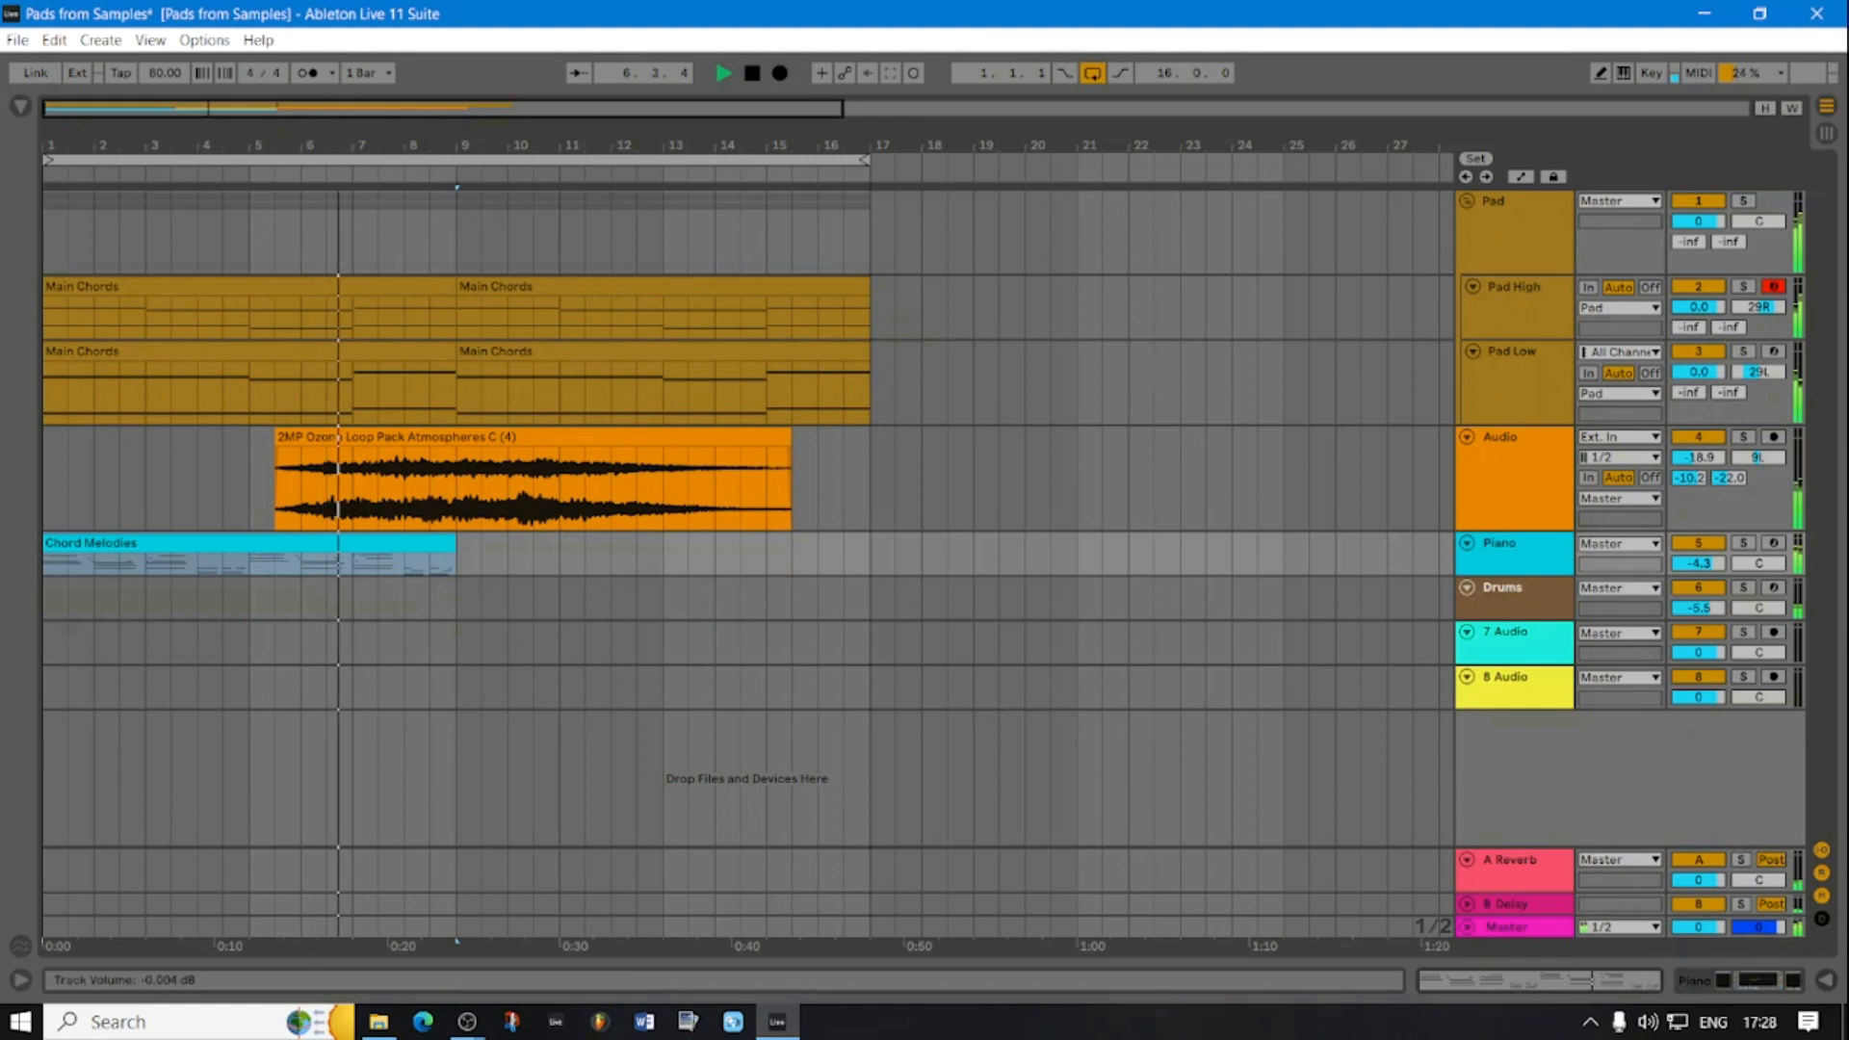
left_click_drag(1698, 222, 1698, 229)
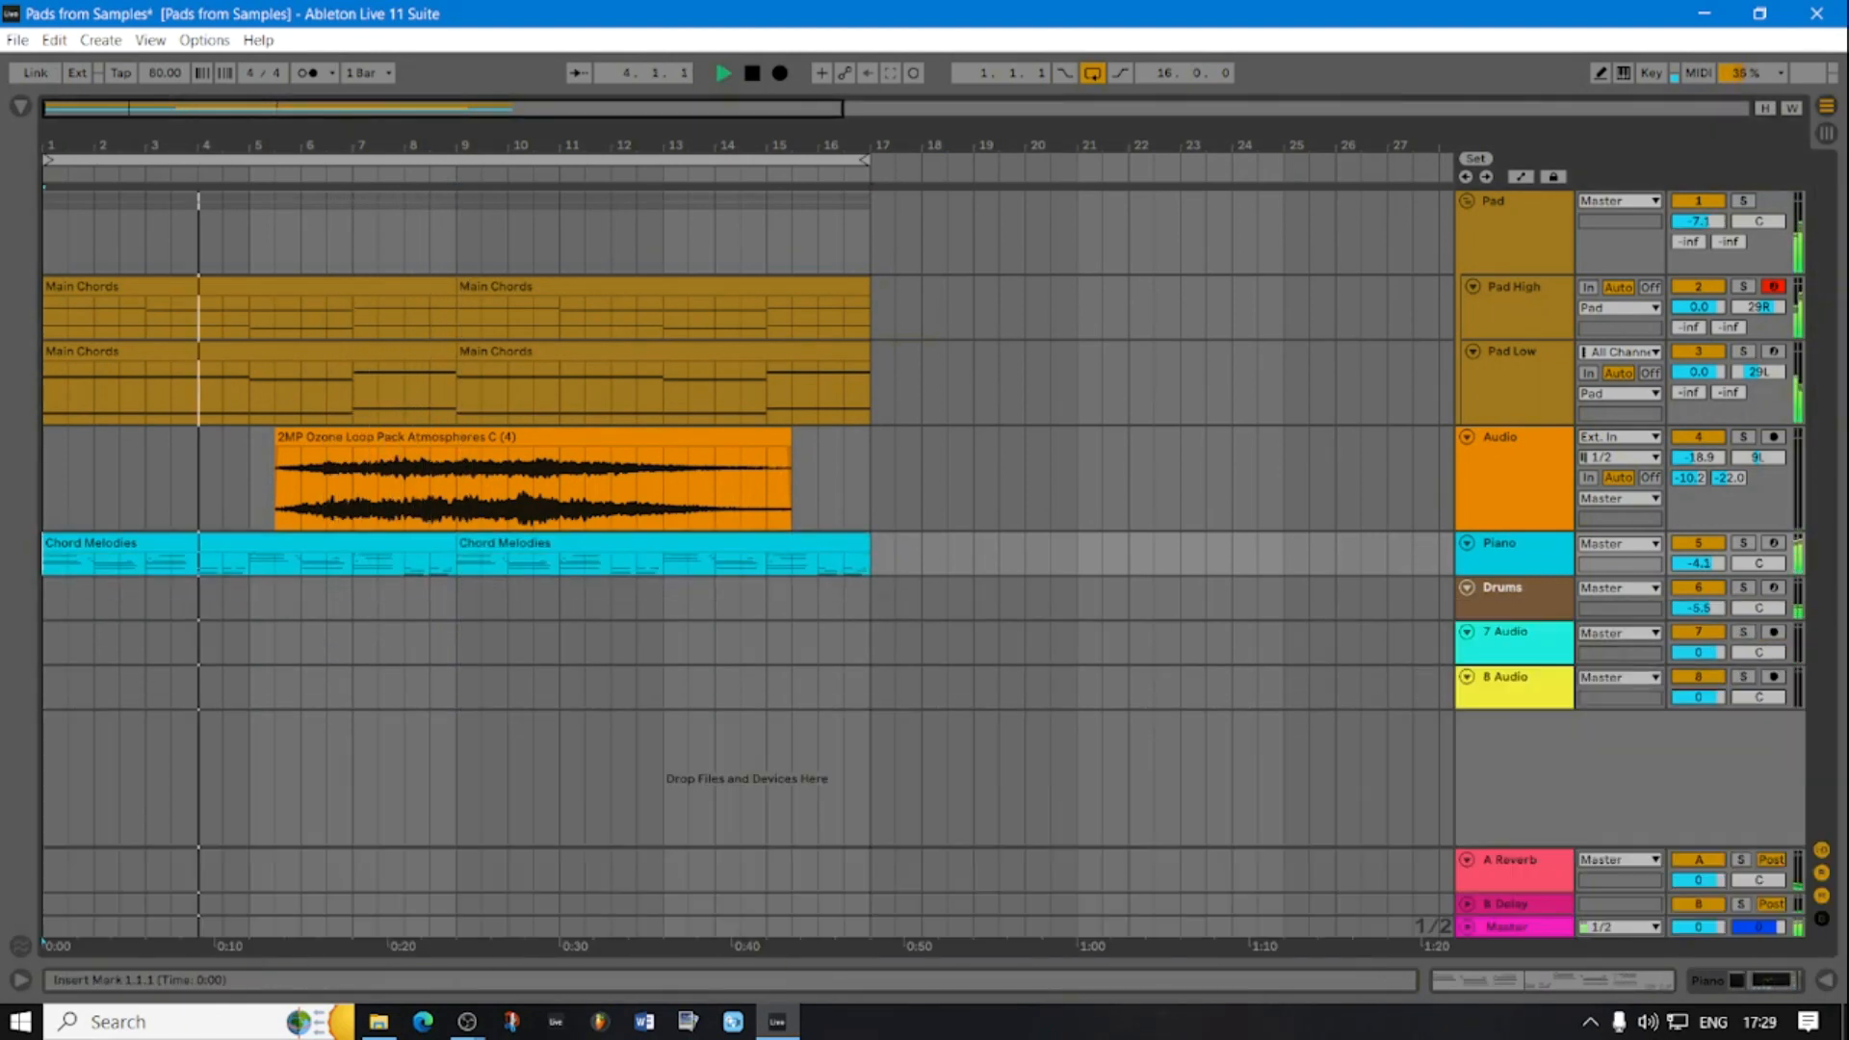